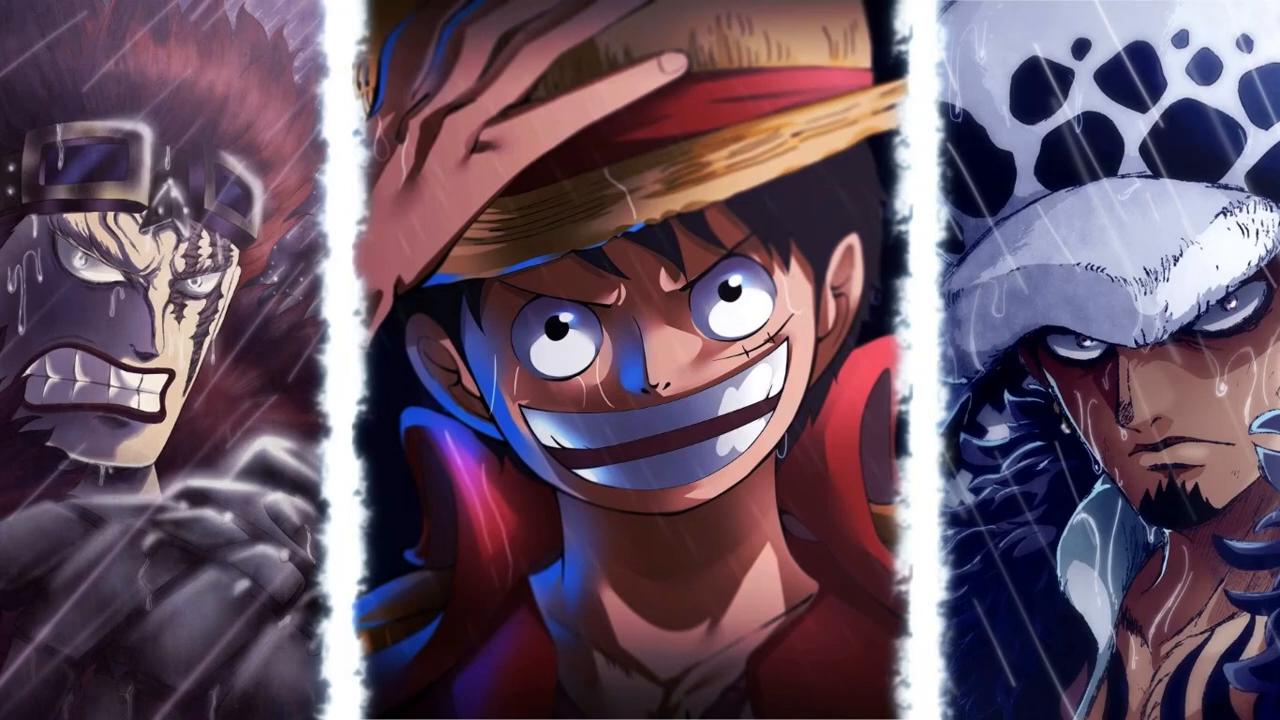
- Launch NVivo 12
mouse_move(692, 716)
left_click(405, 698)
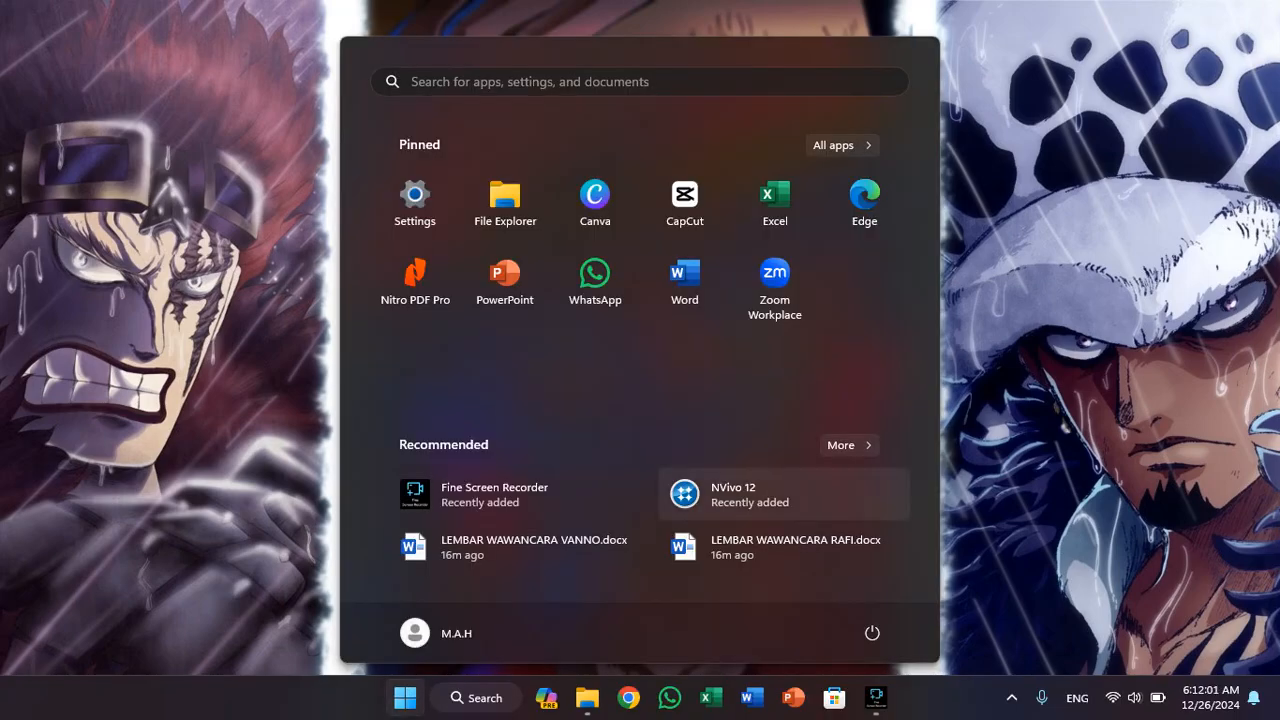
left_click(784, 494)
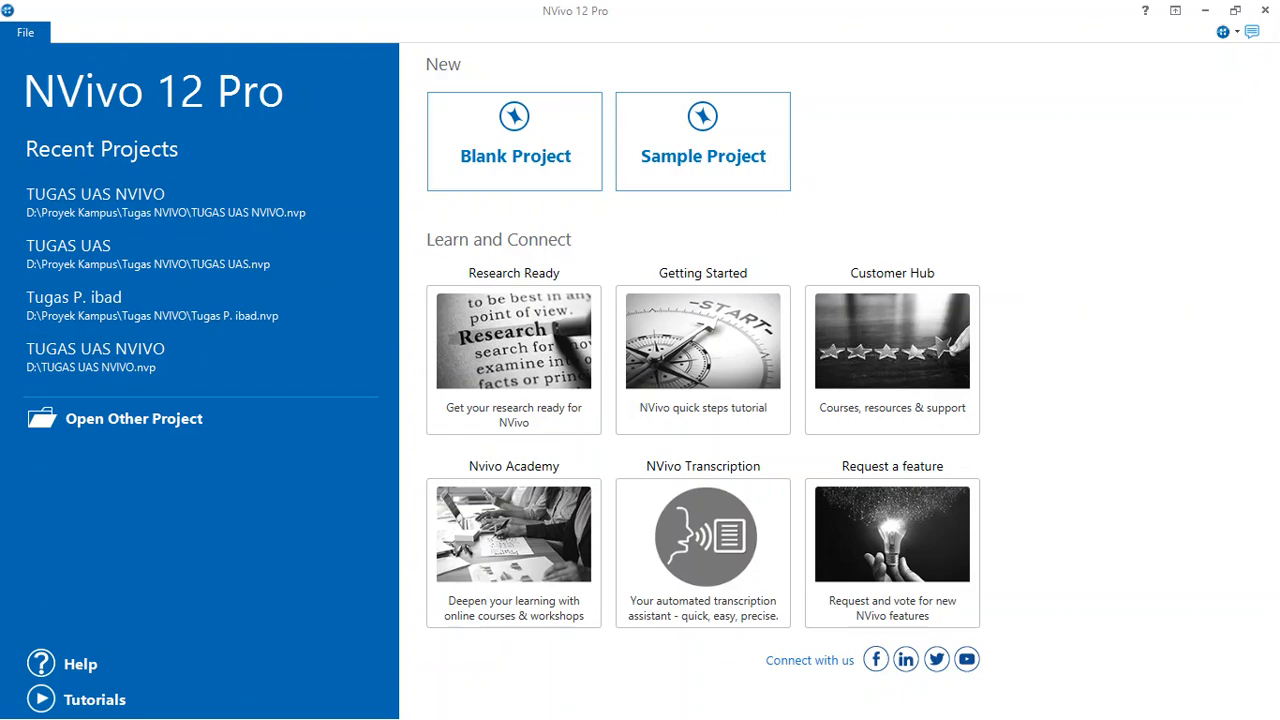
- Start a blank project and title it TUGAS UAS NVIVO
left_click(515, 145)
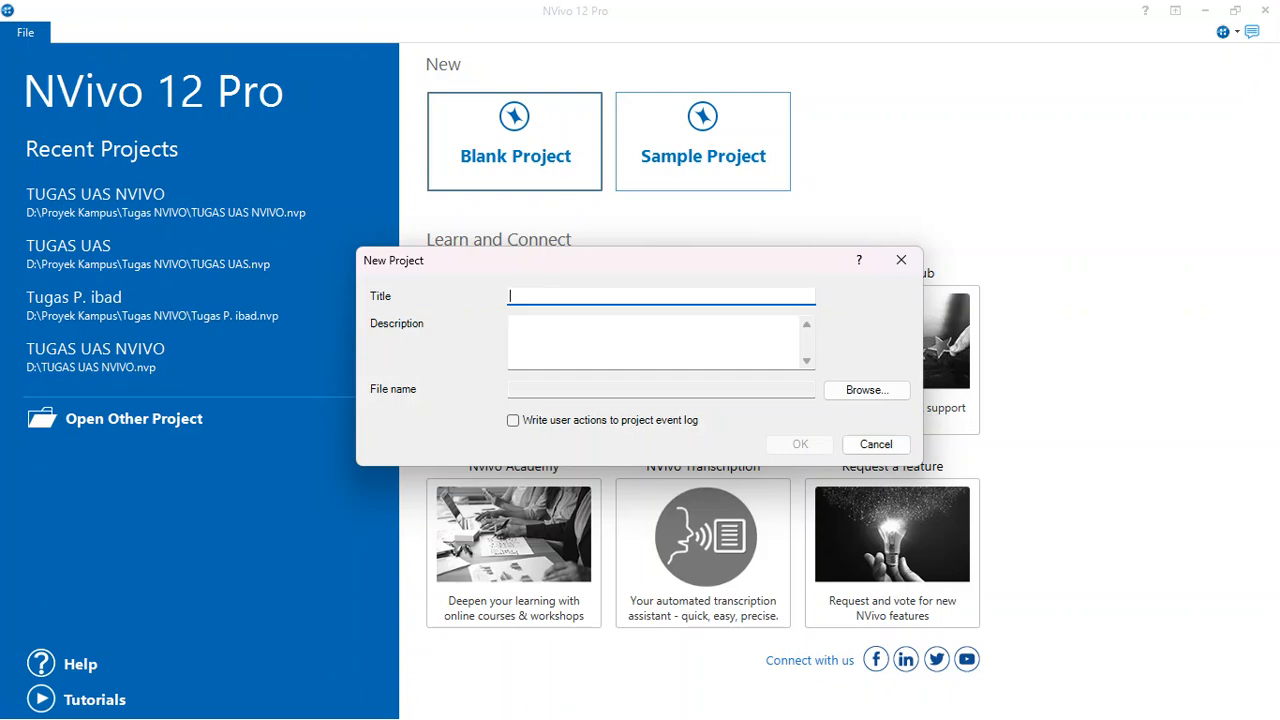
key("Caps_Lock")
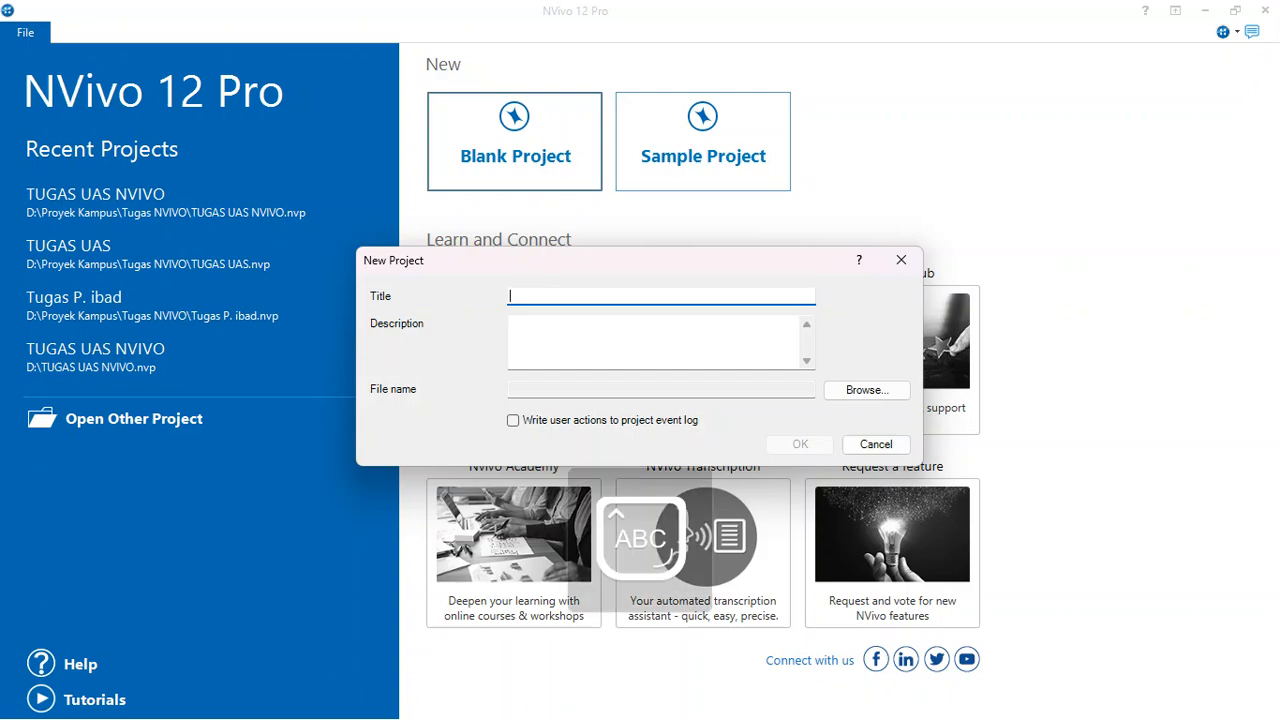
type("TUGAS ")
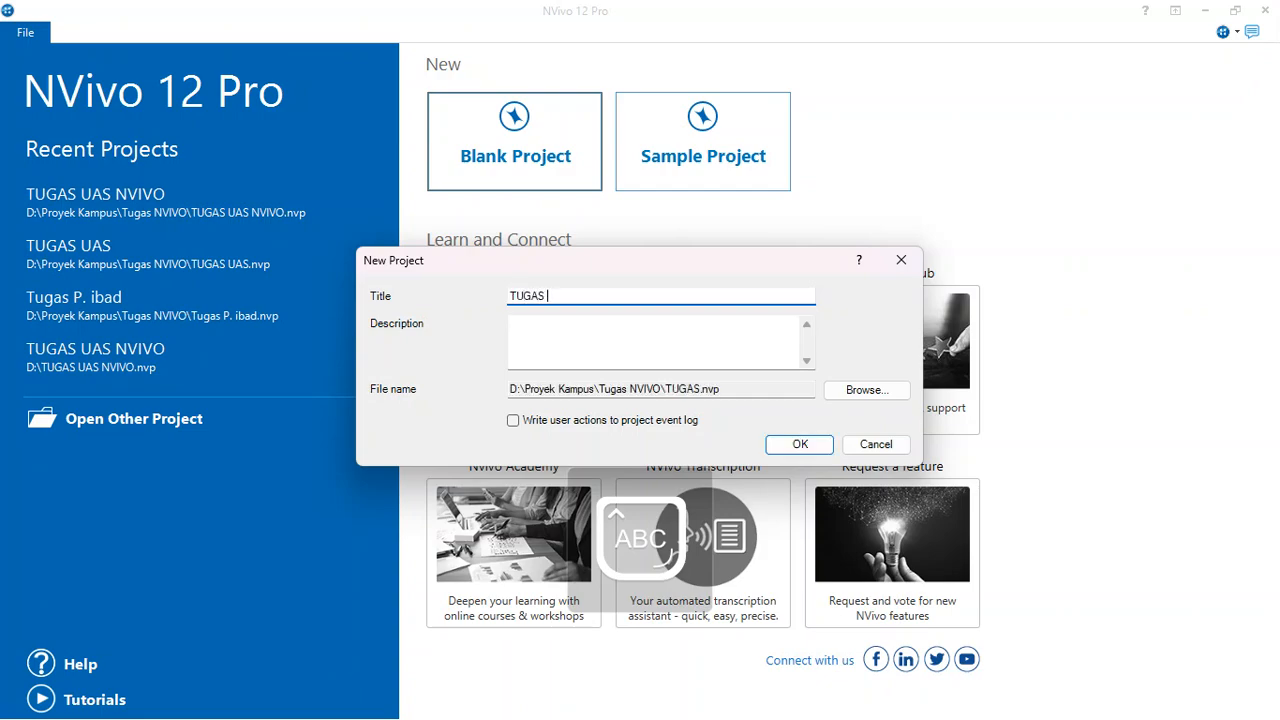
type("UAS NVIVO")
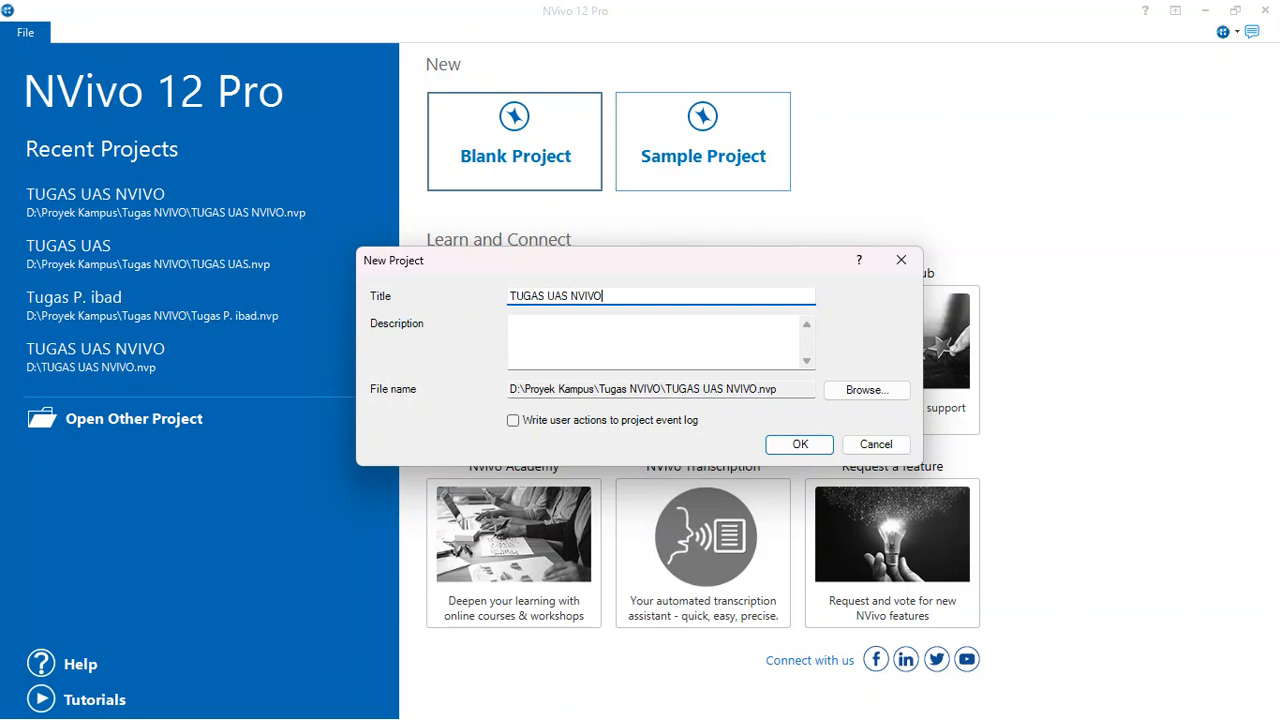
- Store the project file as TUGAS UAS NVIVO.nvp in the Tugas NVIVO folder and create the project
left_click(866, 390)
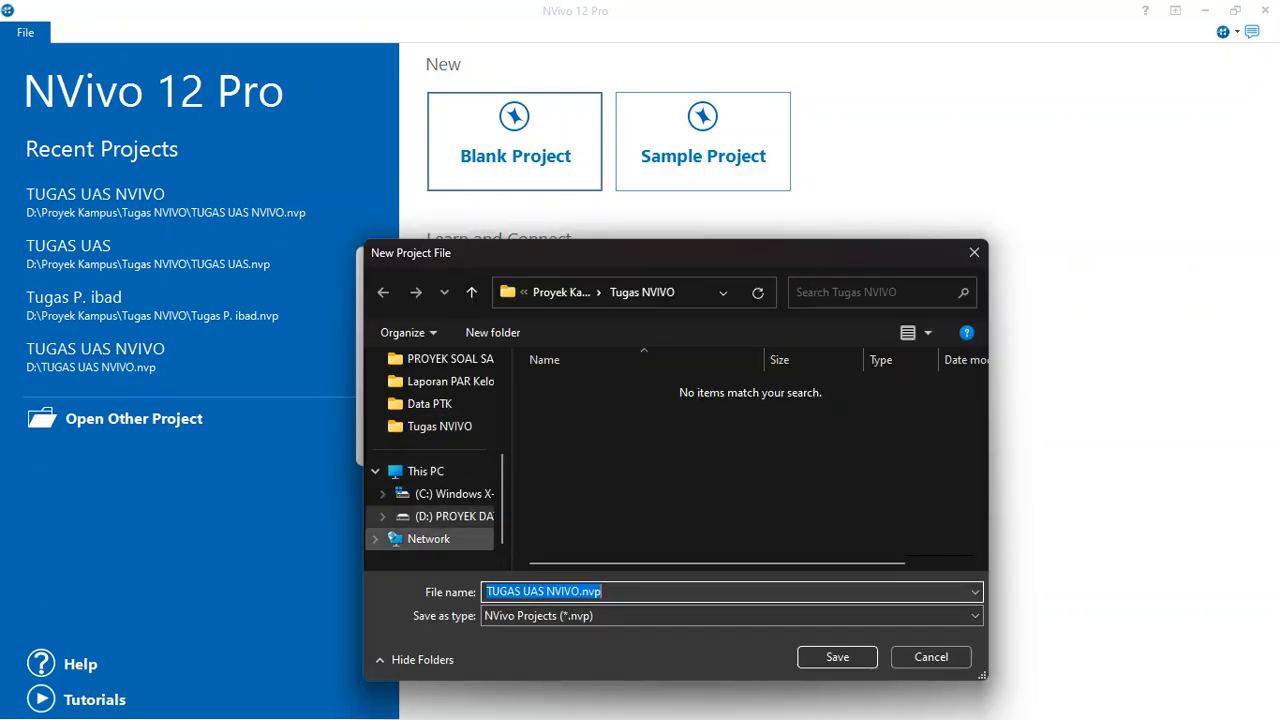
scroll(433, 450, "up", 2)
scroll(433, 450, "down", 1)
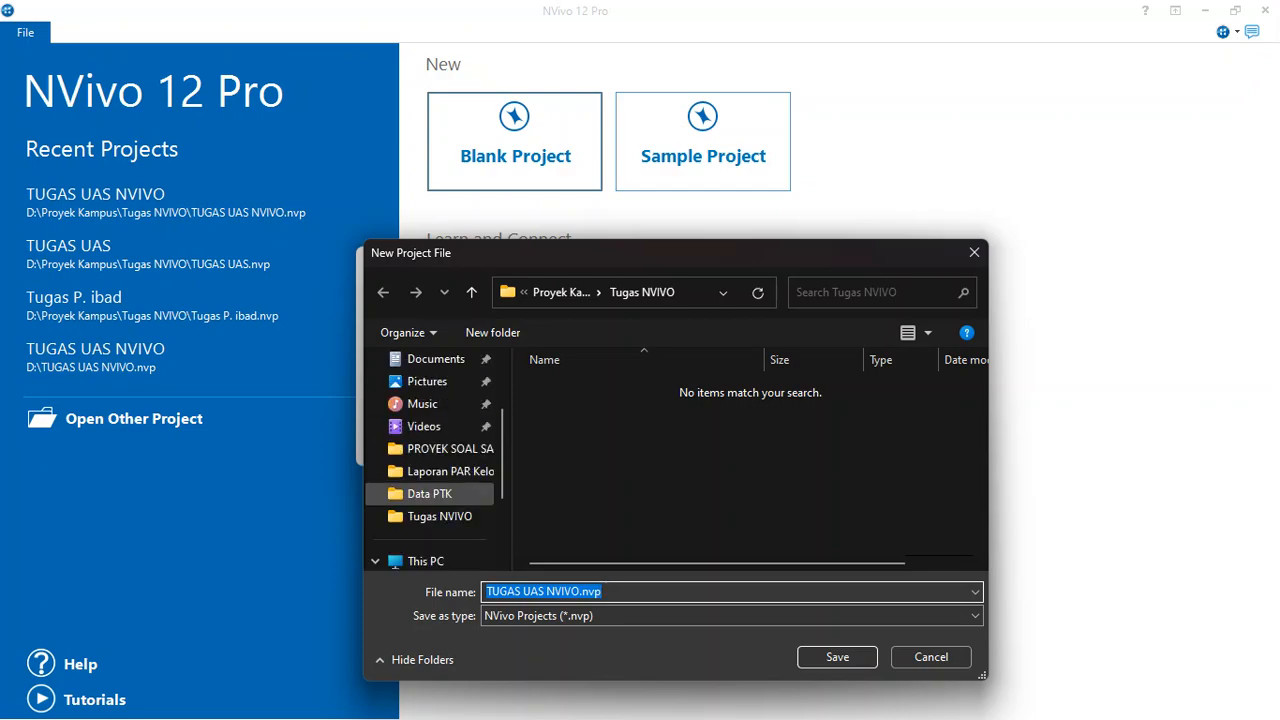
scroll(433, 493, "down", 2)
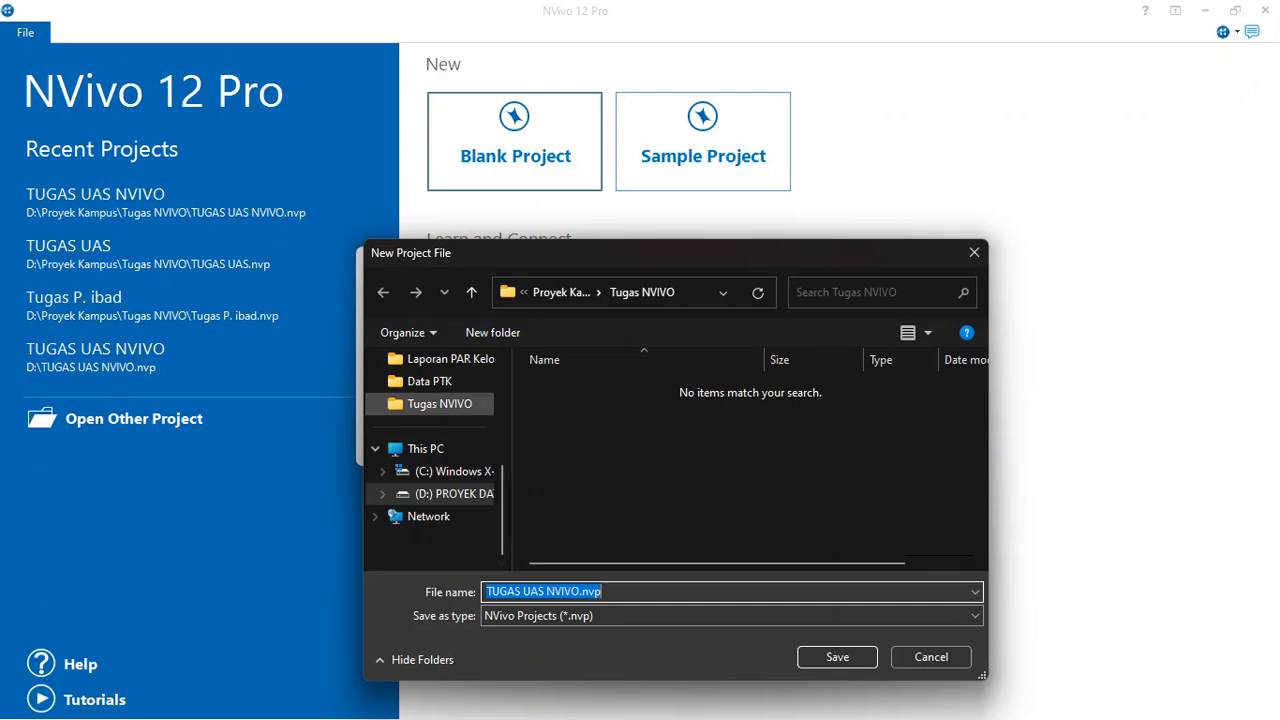
left_click(439, 404)
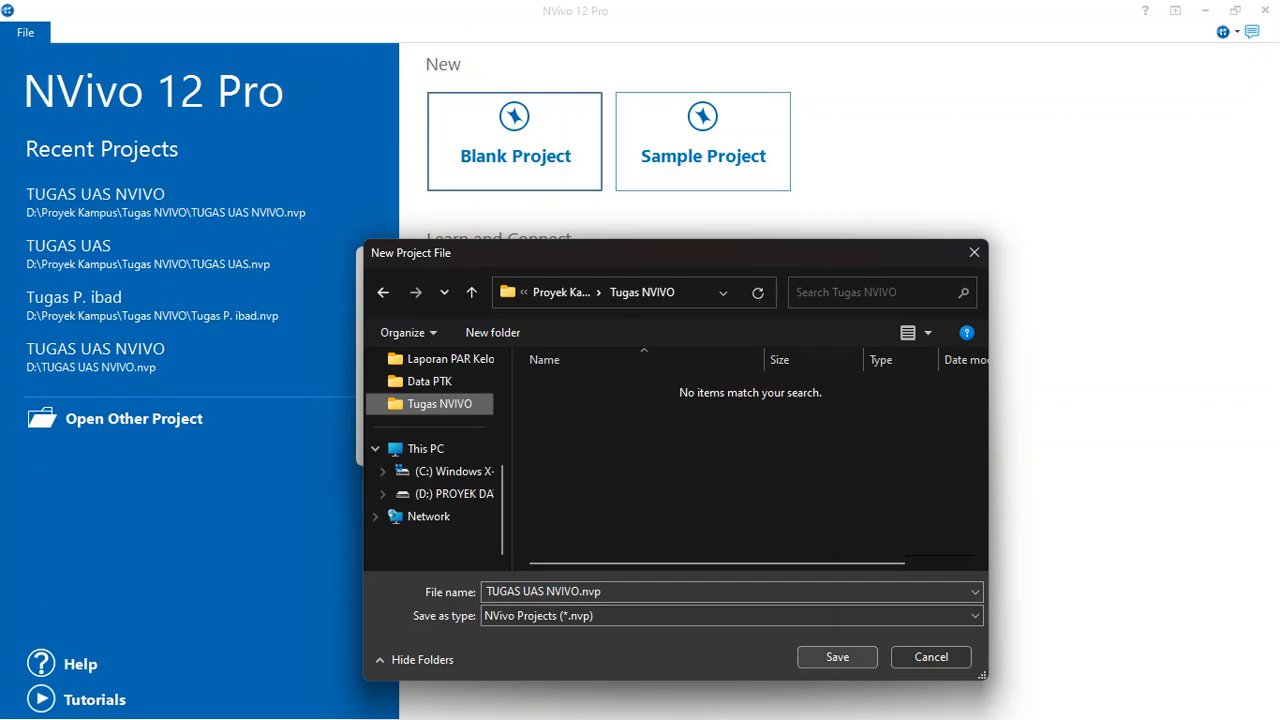
left_click(837, 657)
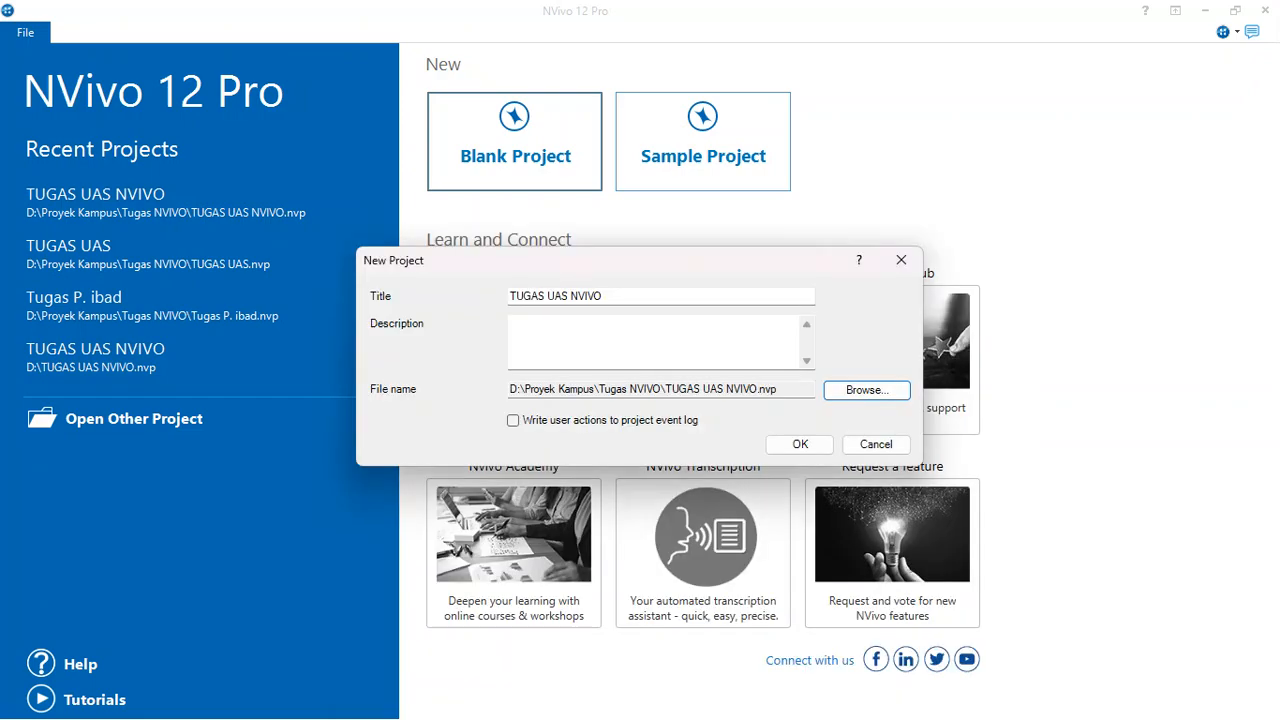
left_click(800, 444)
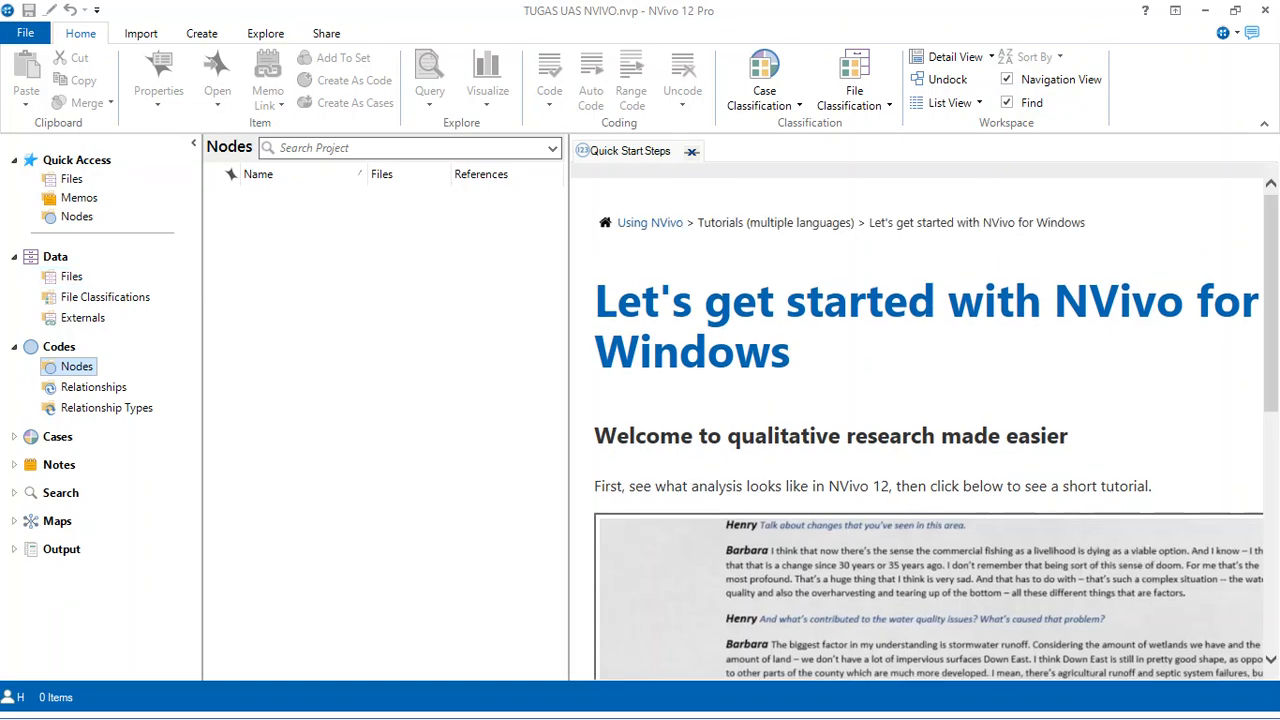
- Import all five LEMBAR WAWANCARA Word documents from the Tugas NVIVO folder into the project's data files
left_click(71, 276)
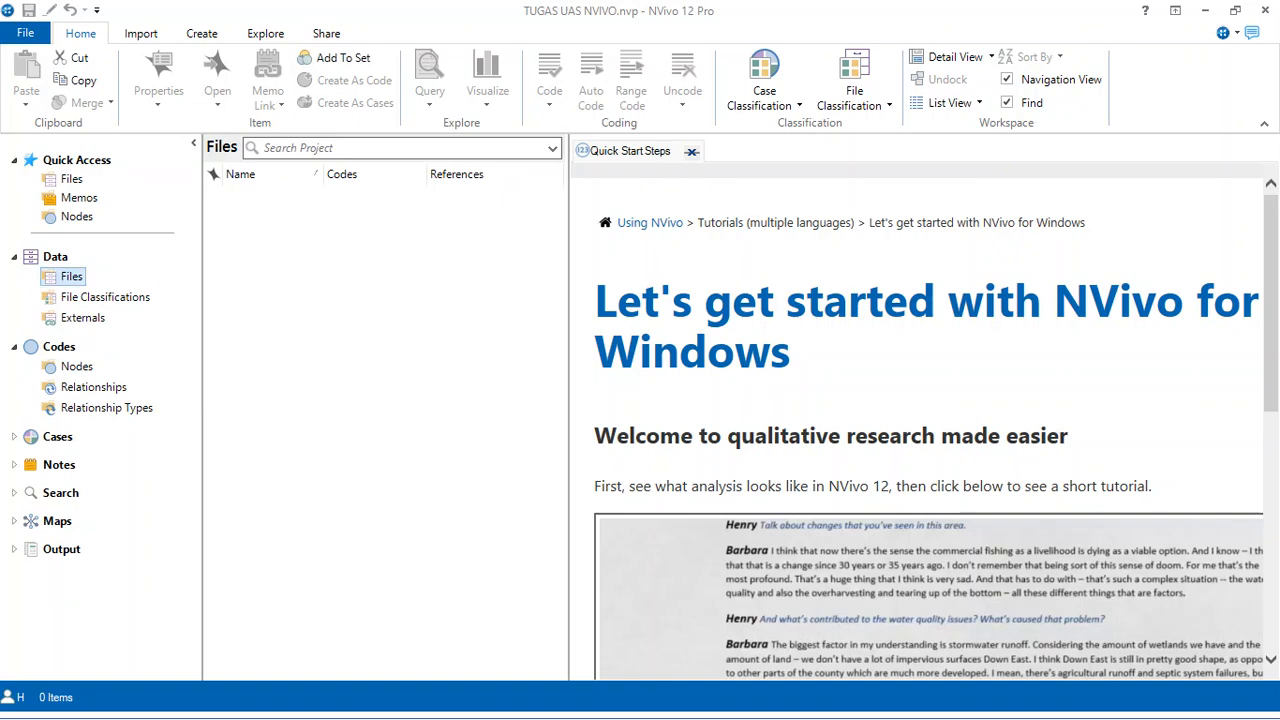
left_click(141, 33)
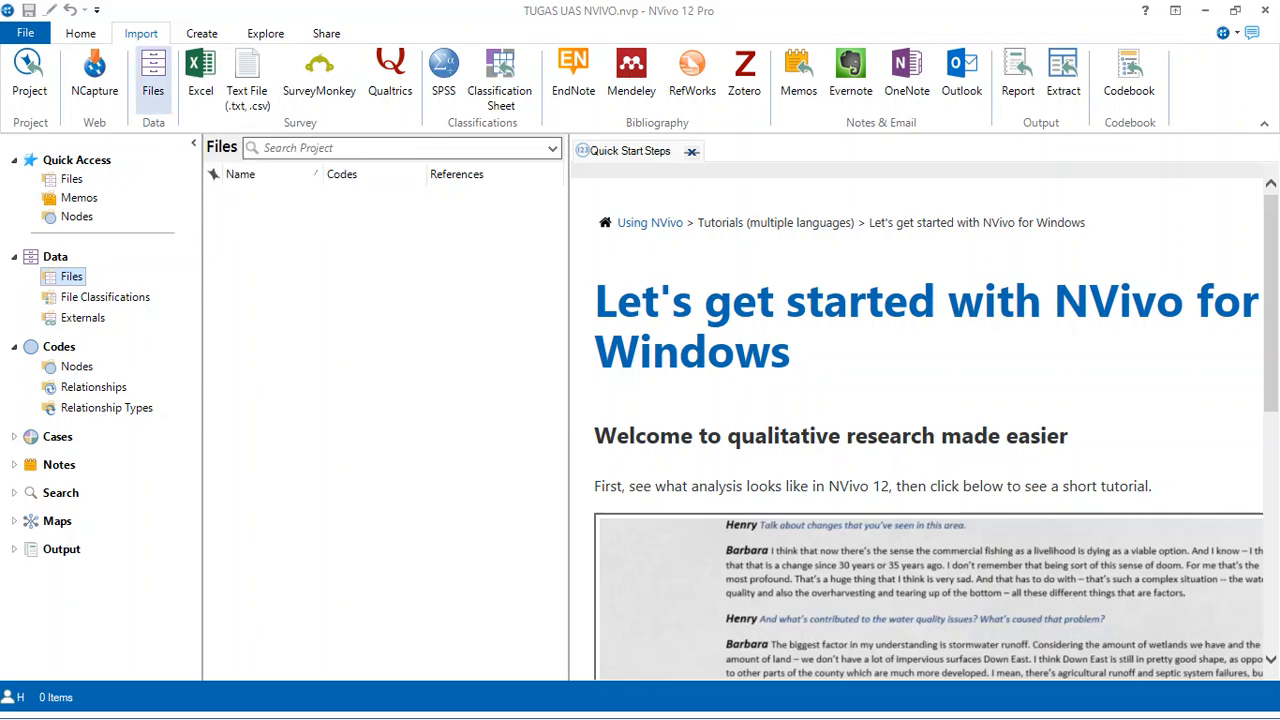
left_click(153, 80)
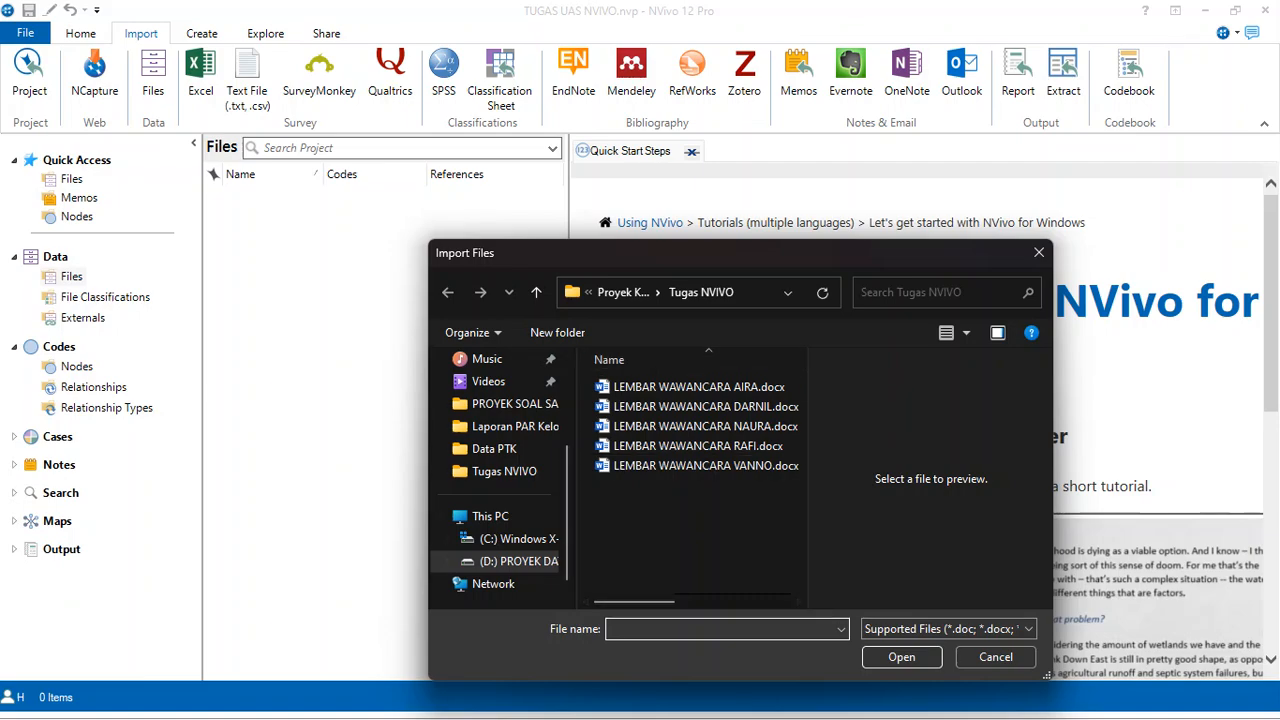
left_click(699, 387)
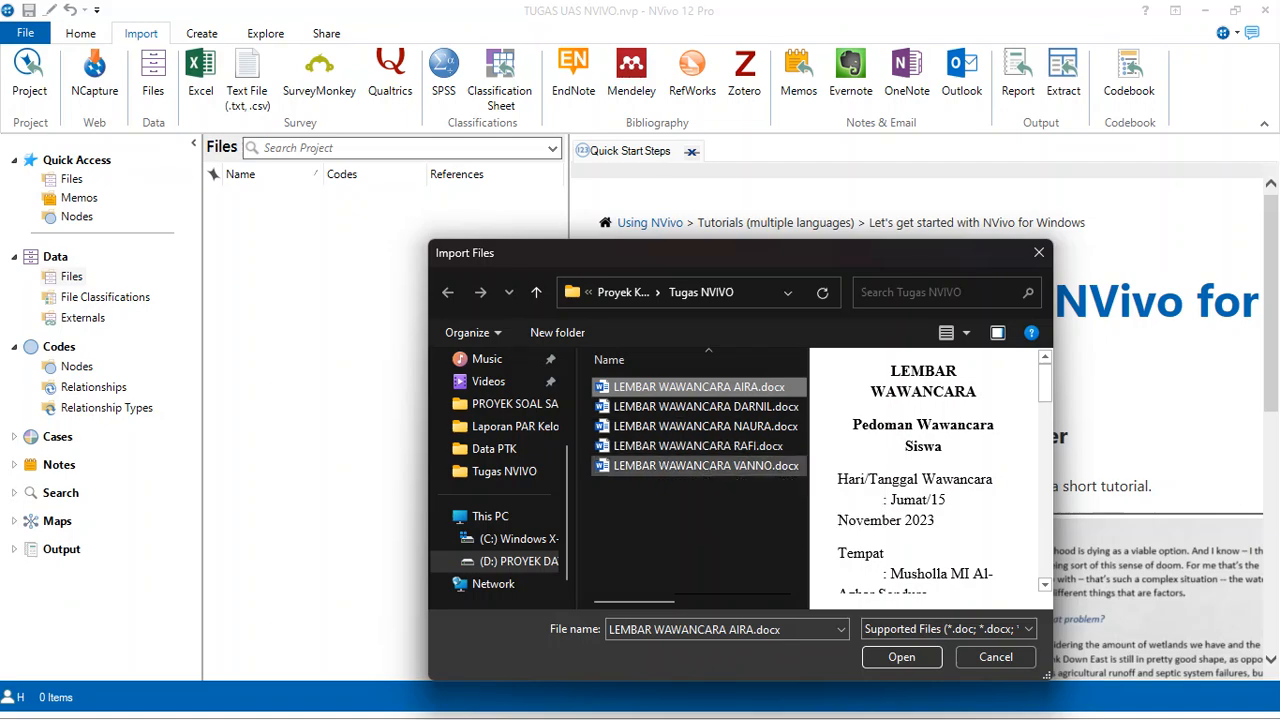
left_click(705, 466, "shift")
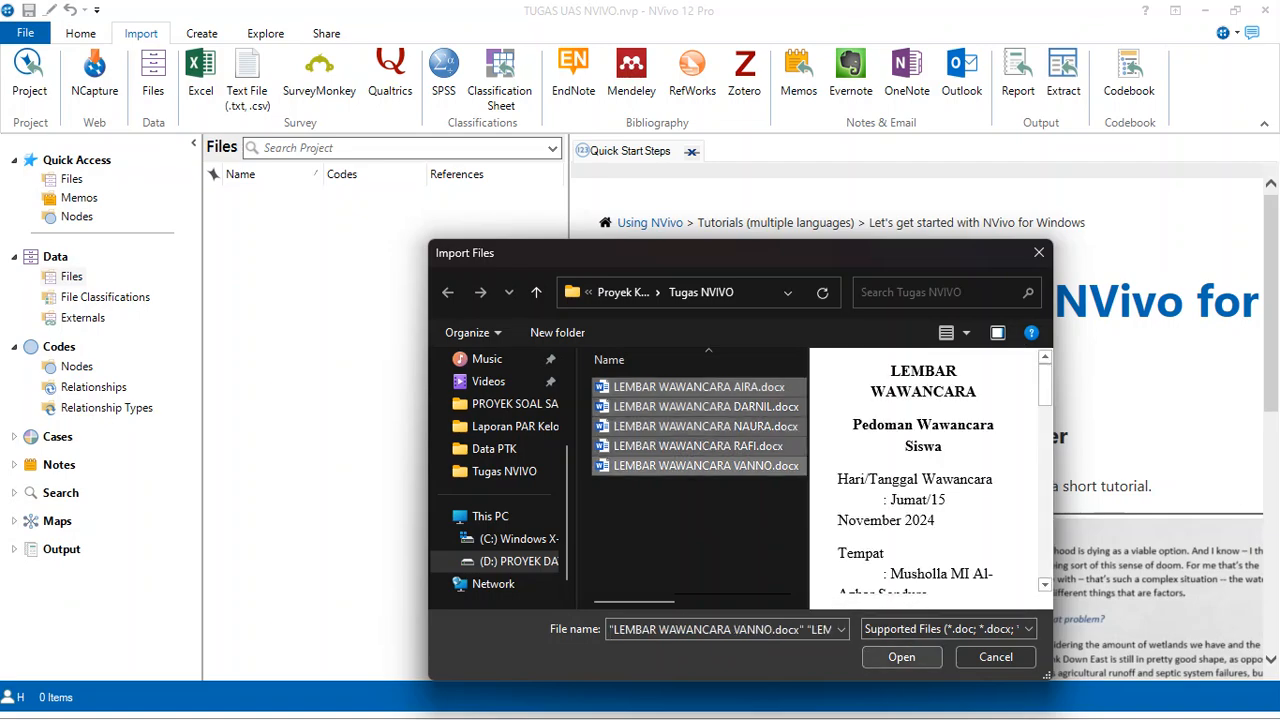
left_click(901, 657)
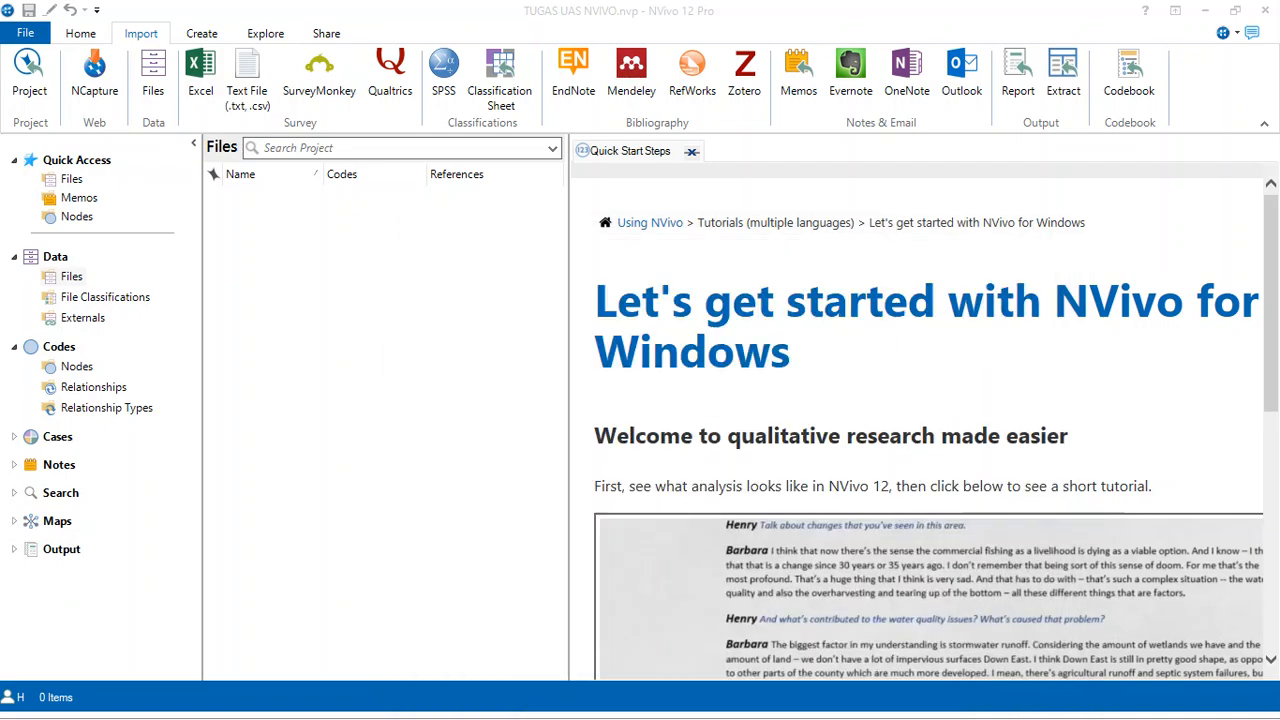
left_click(712, 329)
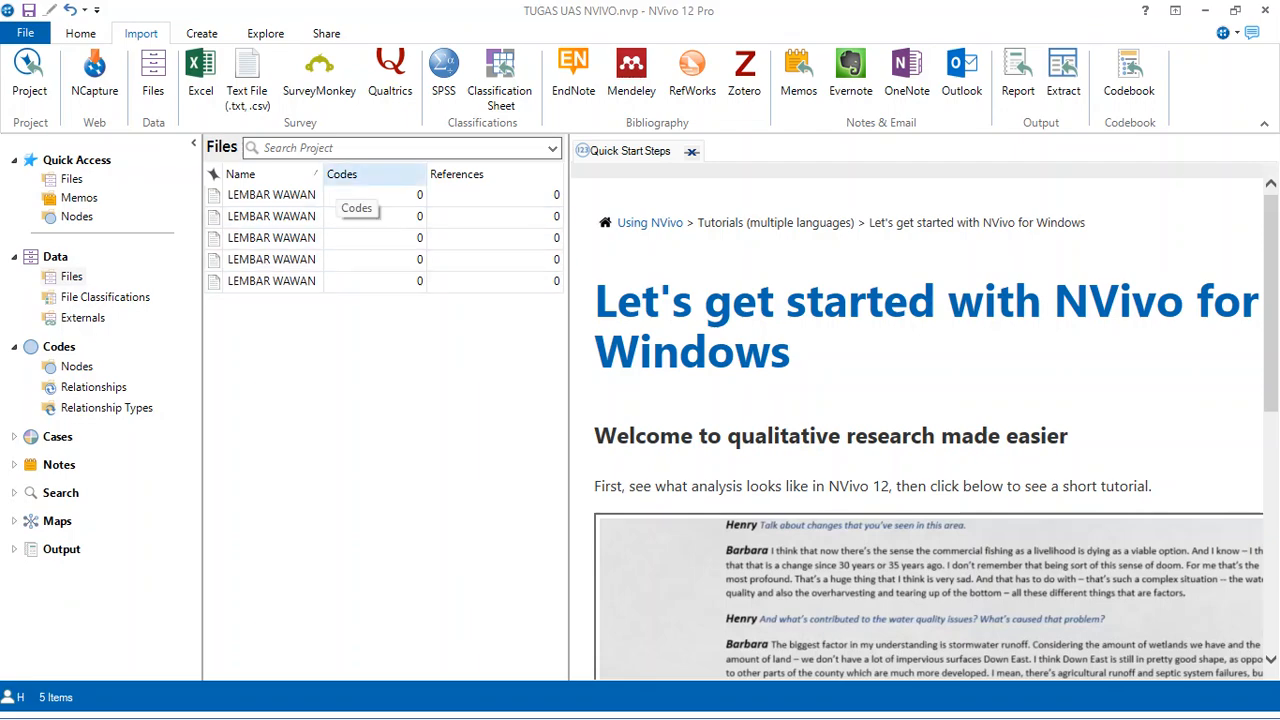
- Widen the file list's Name column to fit the full names and open each of the five interview documents
left_click_drag(323, 174, 403, 174)
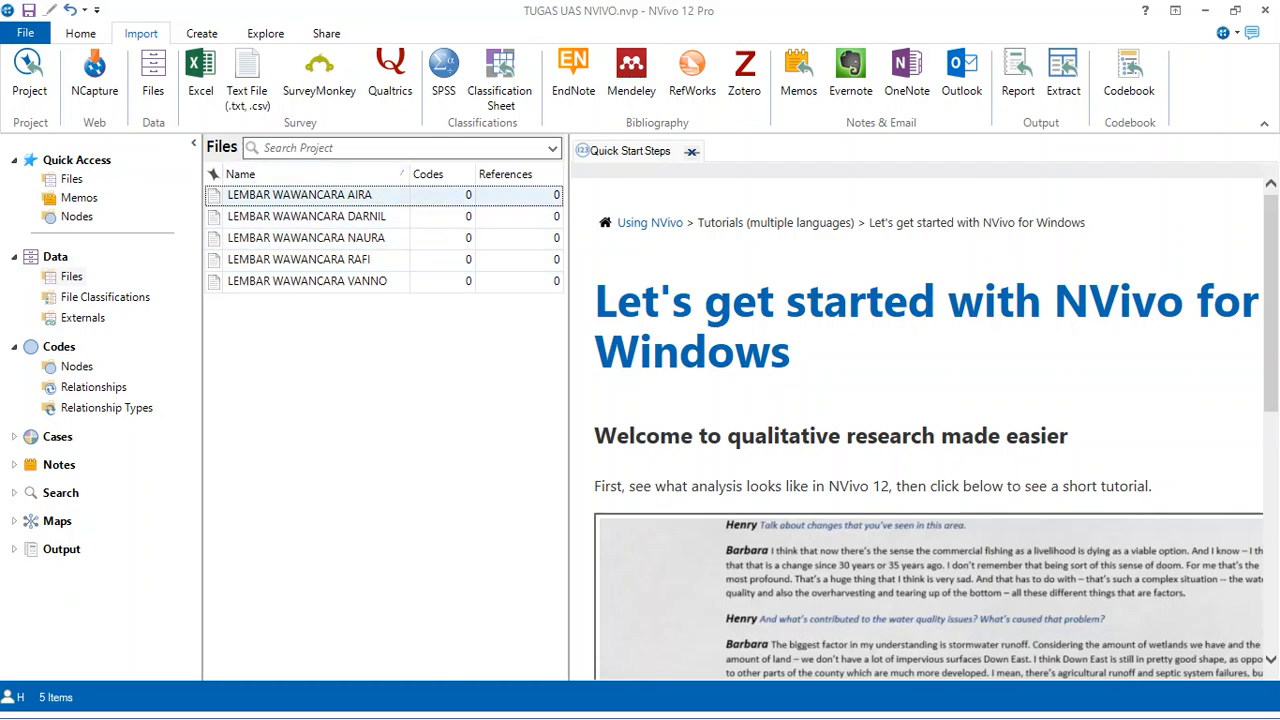
left_click(300, 195)
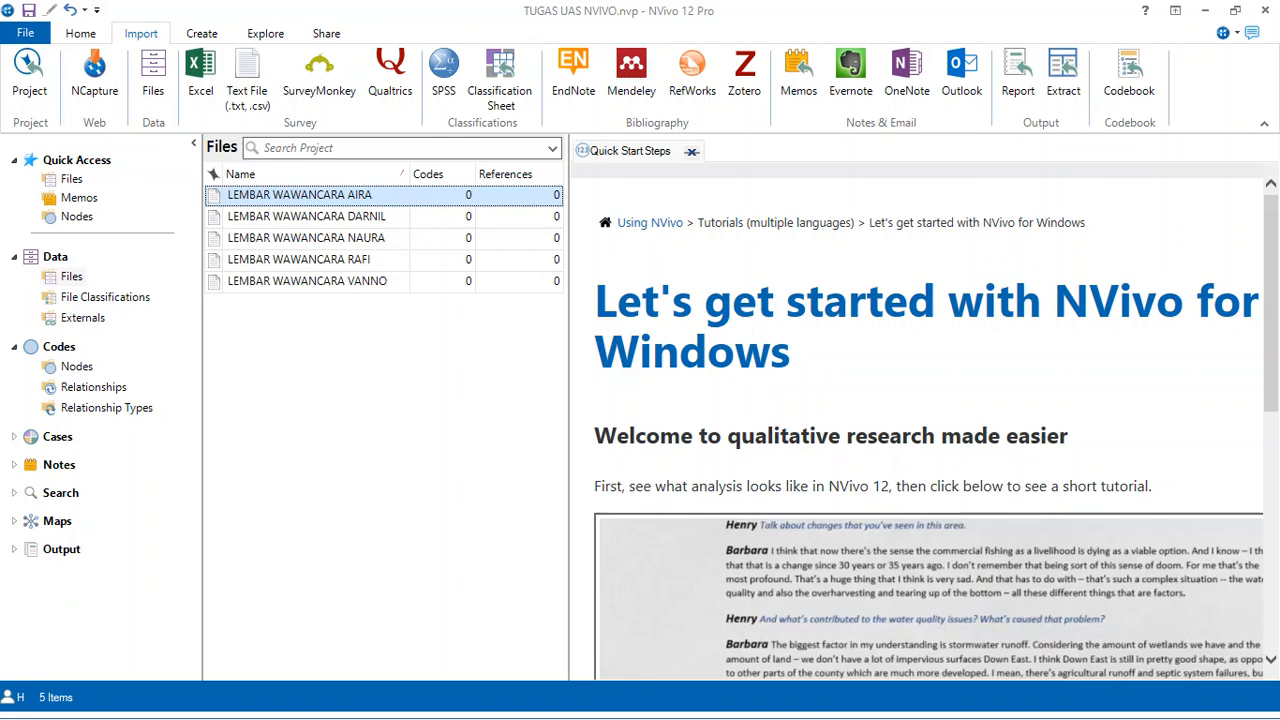
double_click(300, 195)
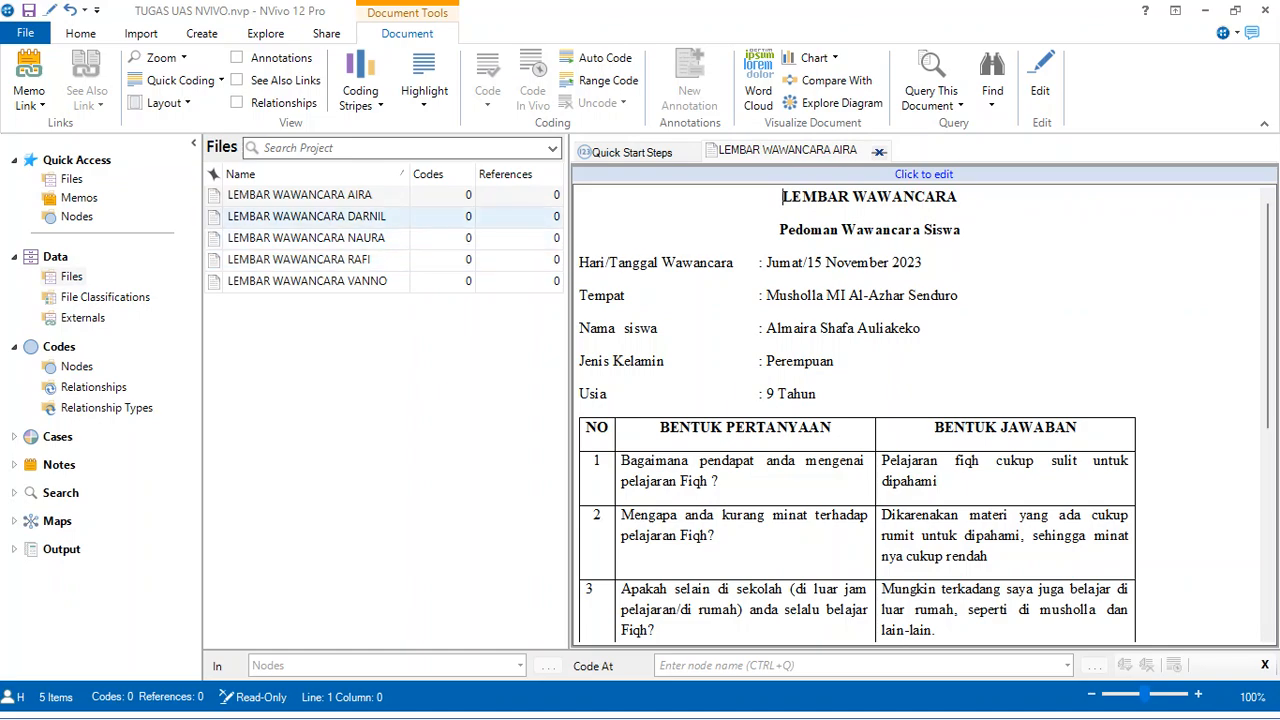
double_click(300, 216)
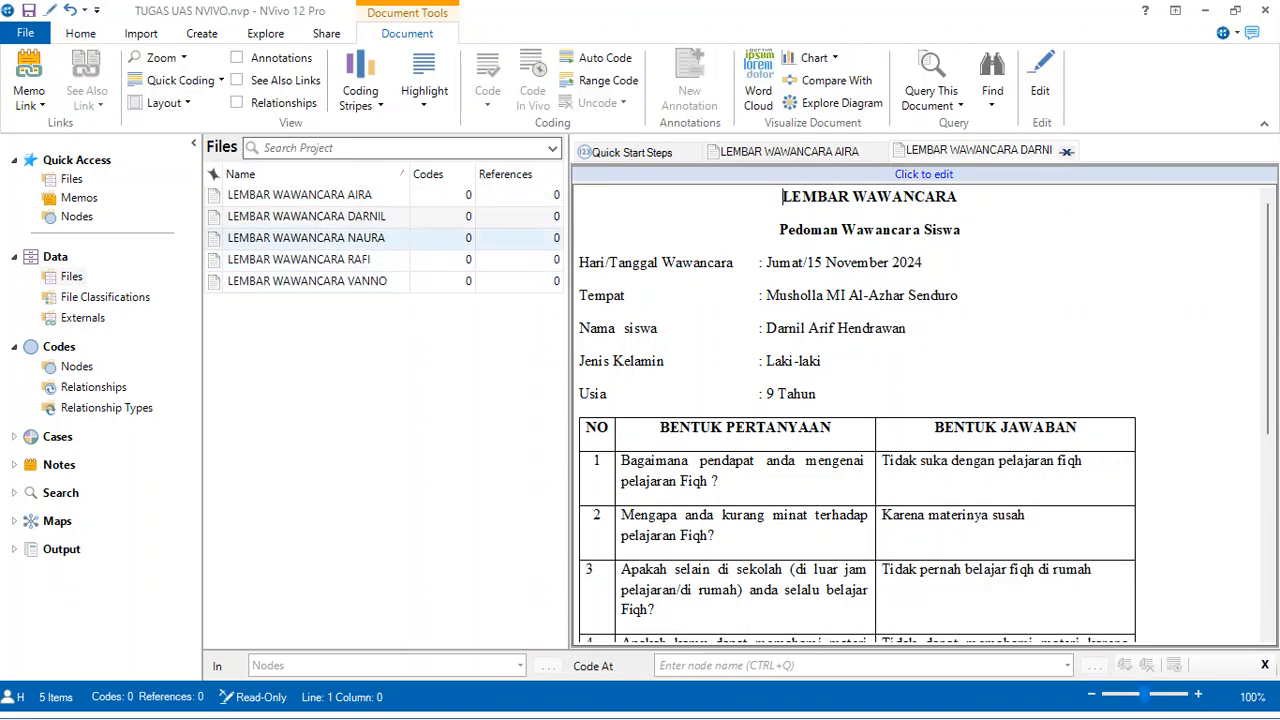
double_click(300, 237)
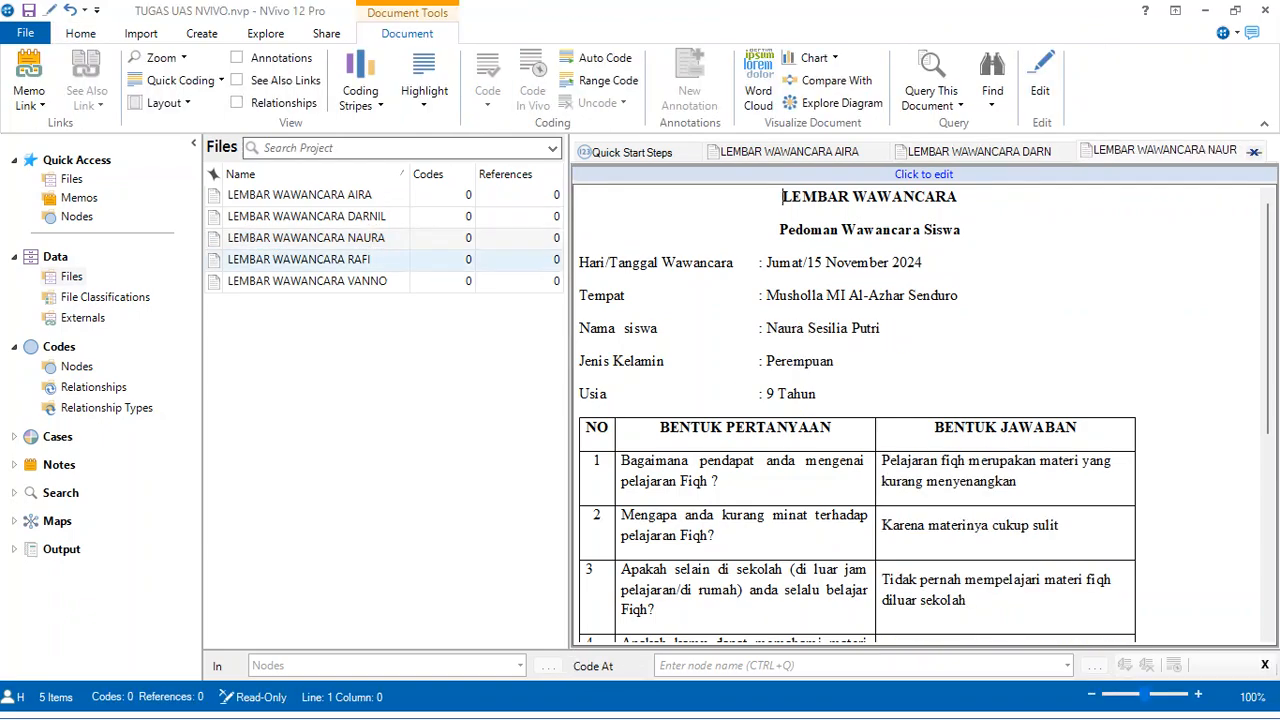
double_click(300, 259)
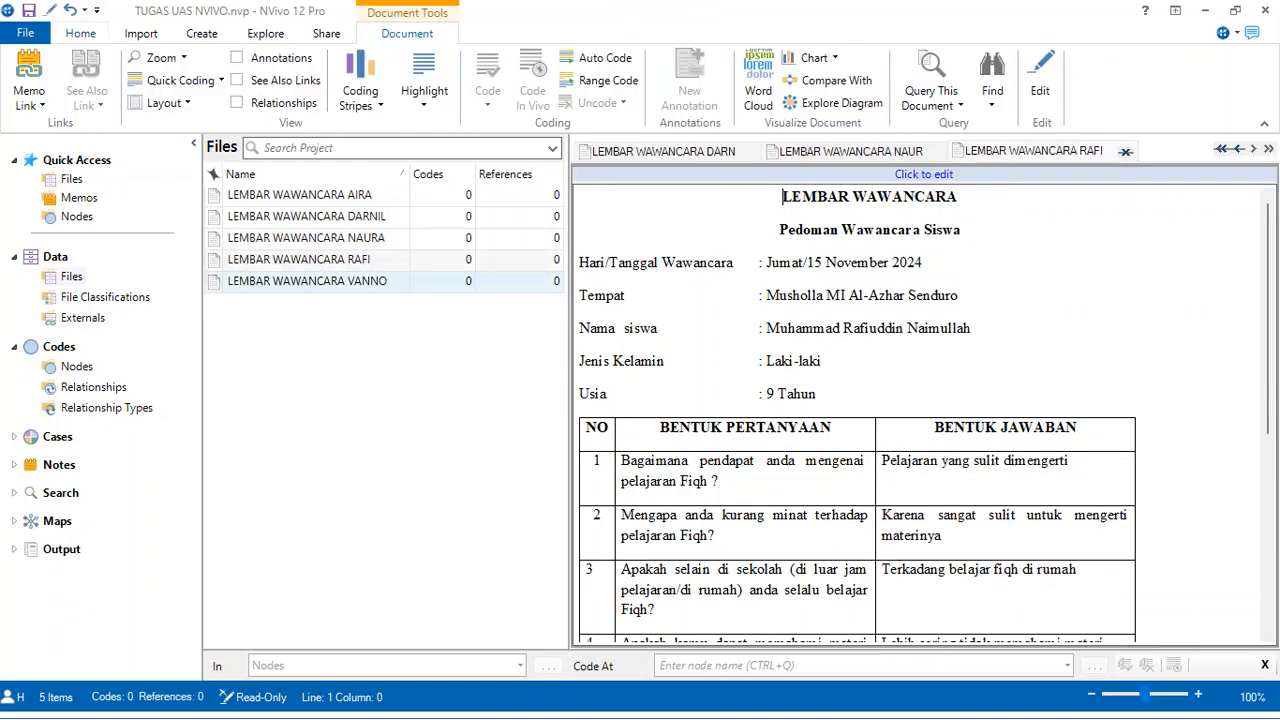
double_click(300, 281)
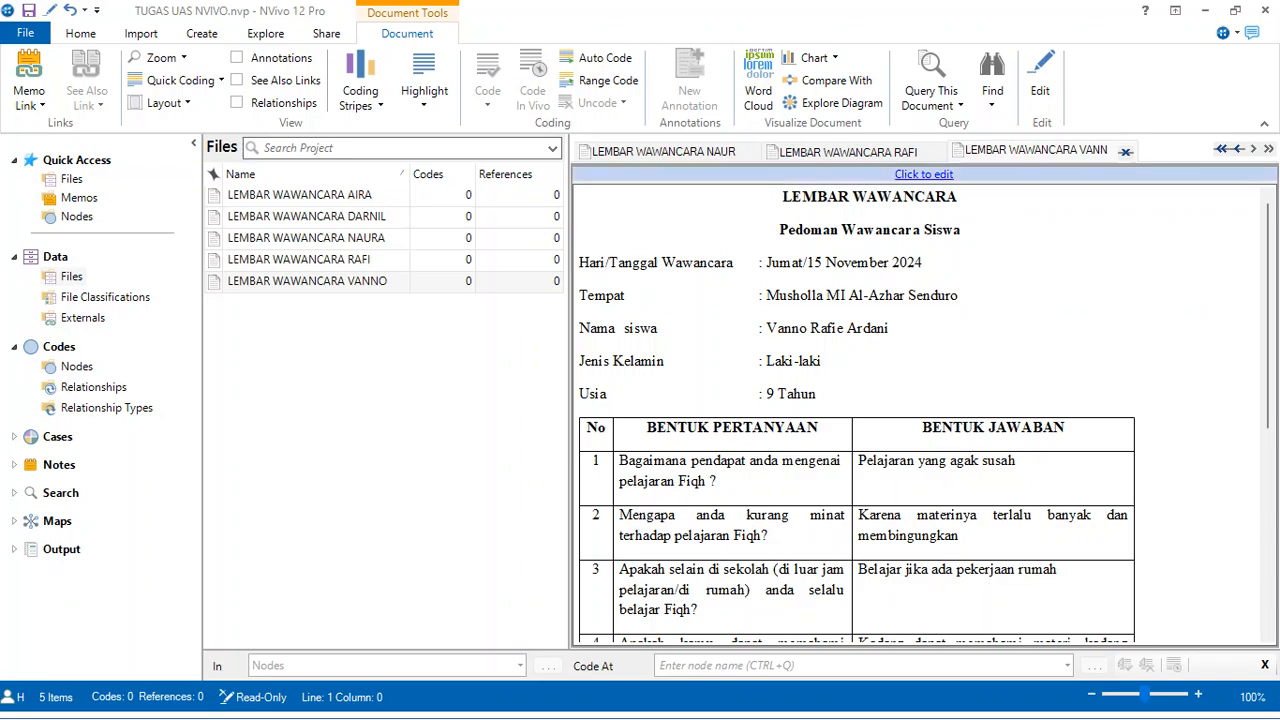
- Look through the open interview documents and bring the first one in the file list back into view
left_click(1221, 149)
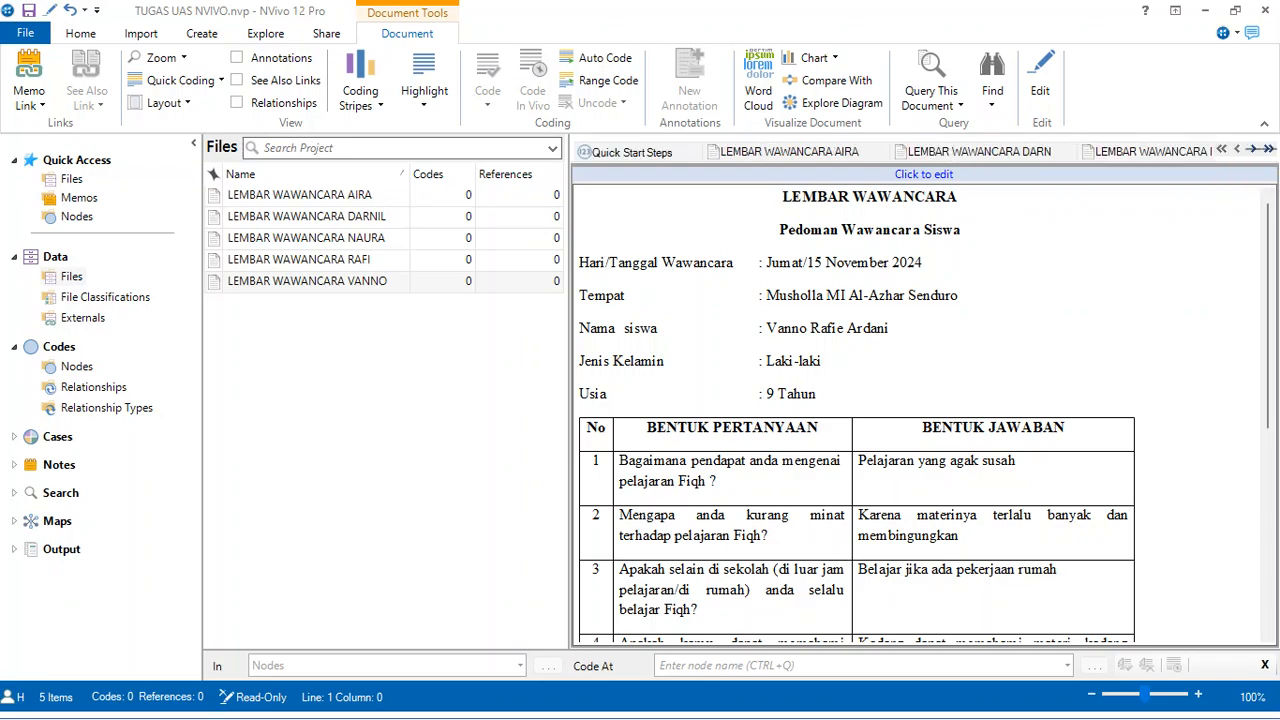
left_click(1269, 149)
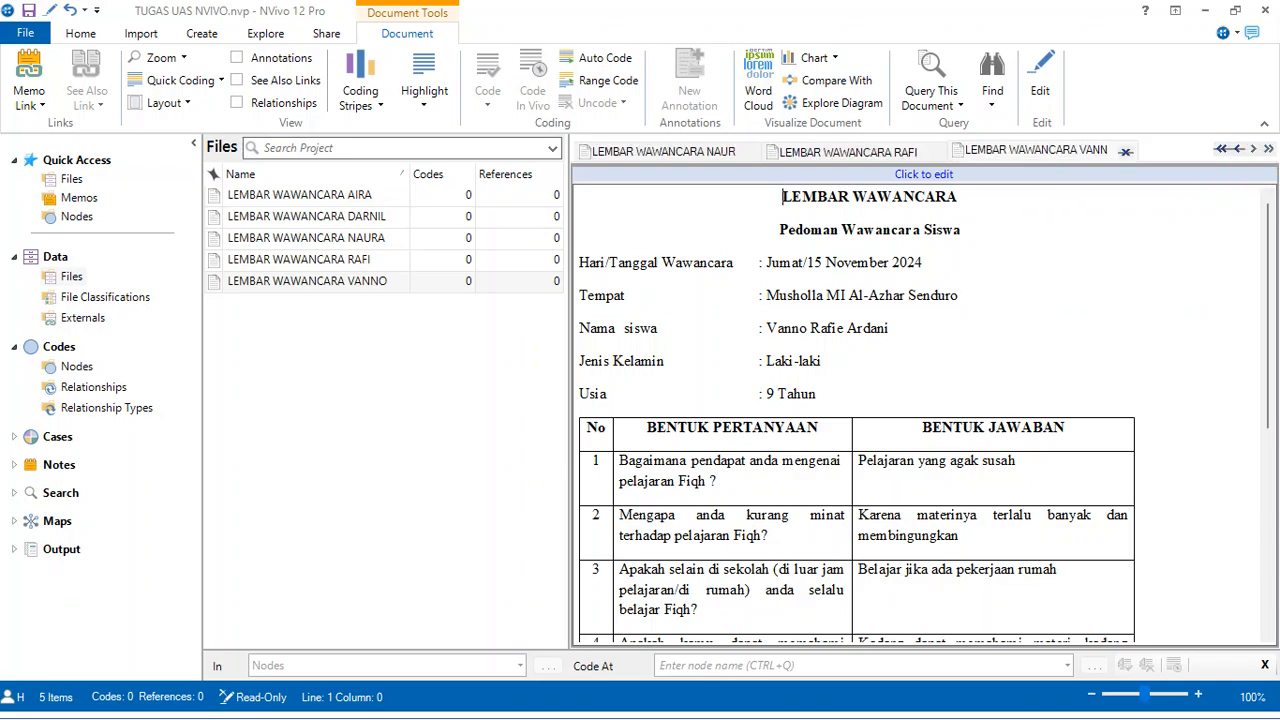
left_click(1221, 149)
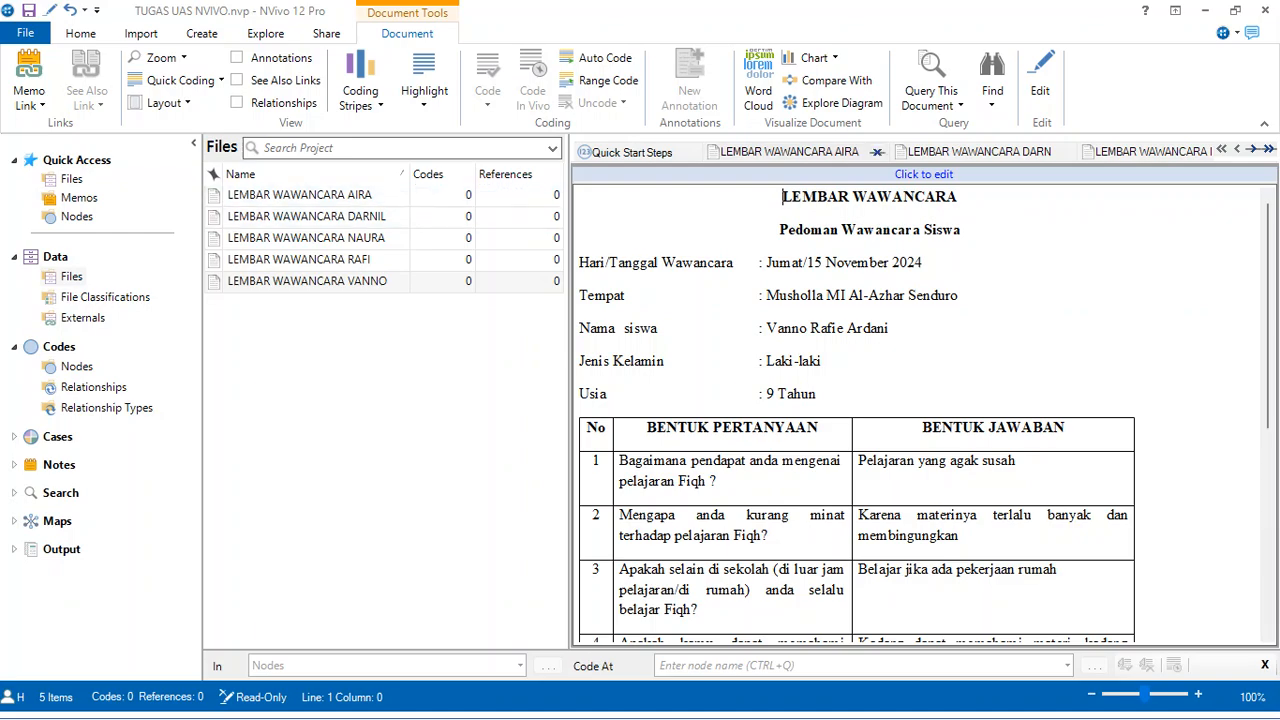
left_click(789, 152)
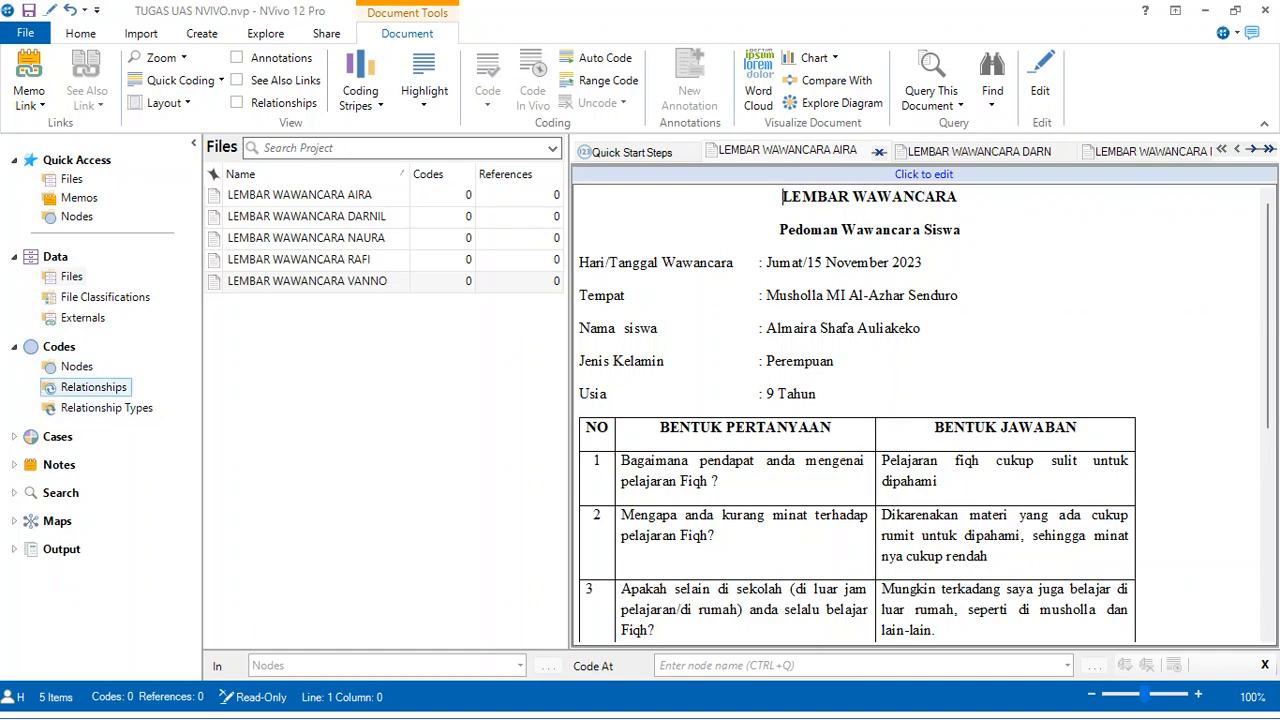
- Create a top-level node named Wawancara pembelajaran Fiqh and slightly widen the node list's Name column
left_click(76, 366)
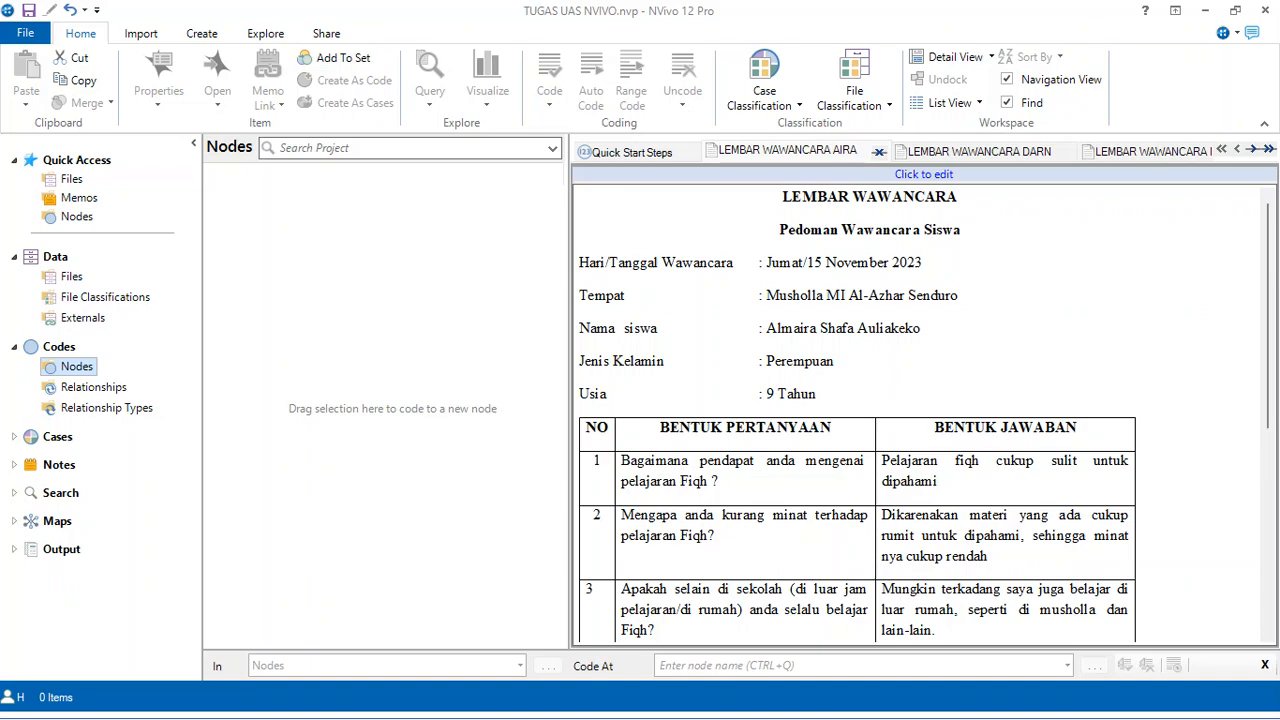
right_click(397, 360)
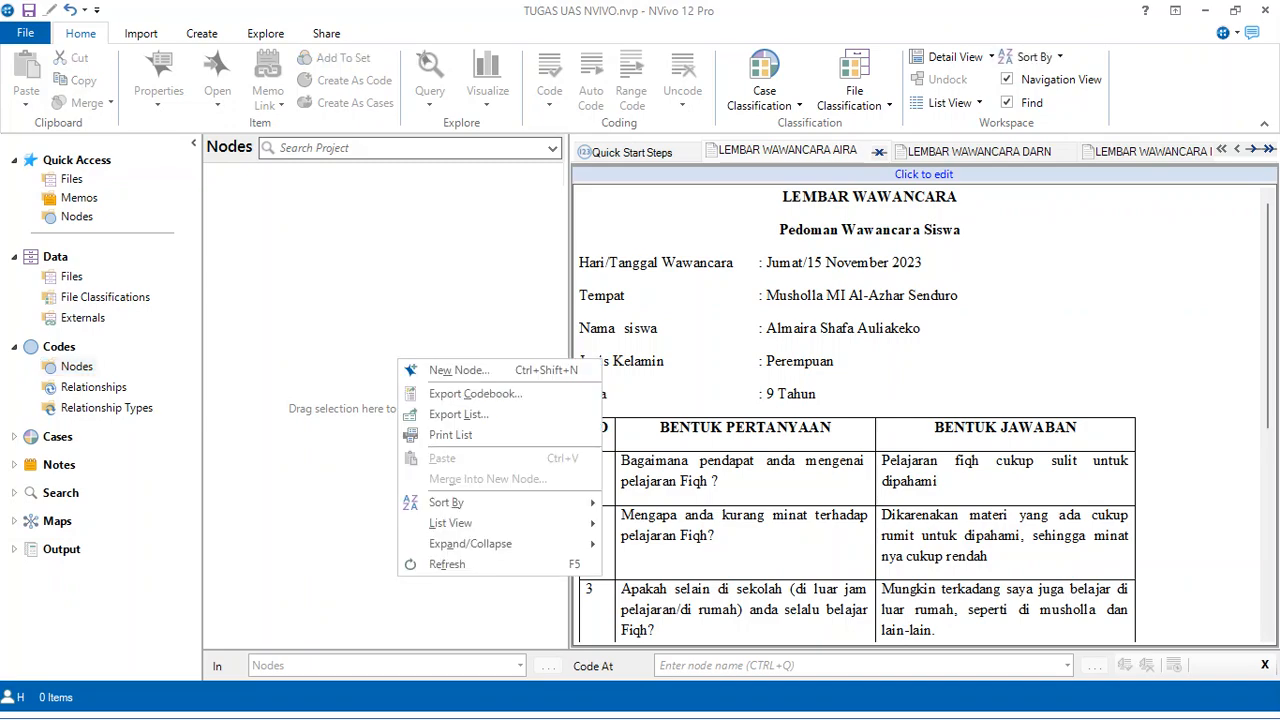
left_click(458, 370)
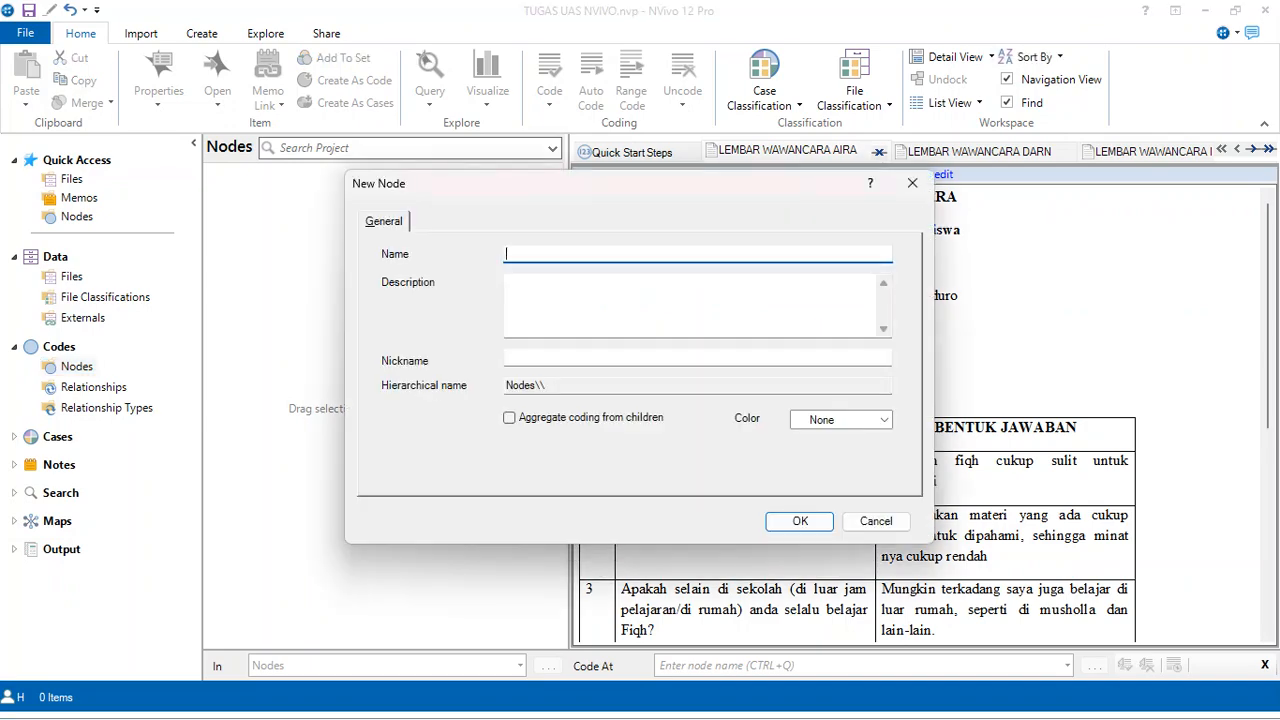
left_click_drag(588, 190, 326, 170)
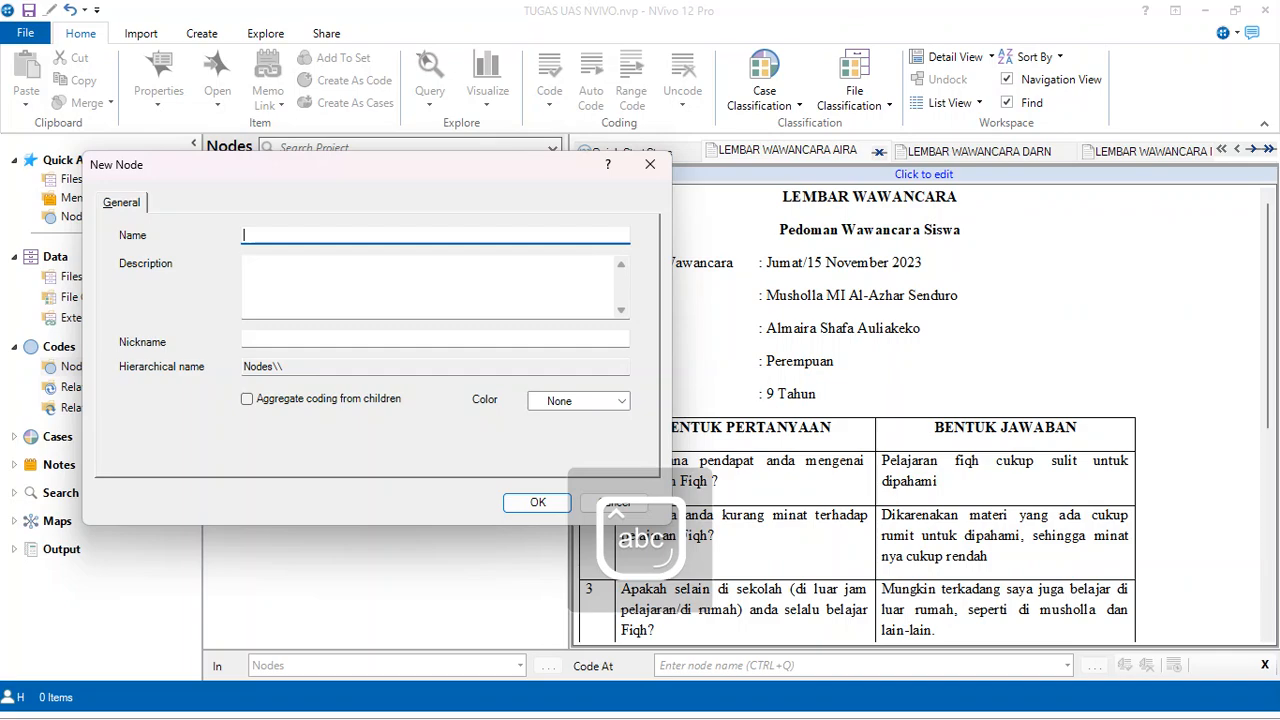
type("Wa")
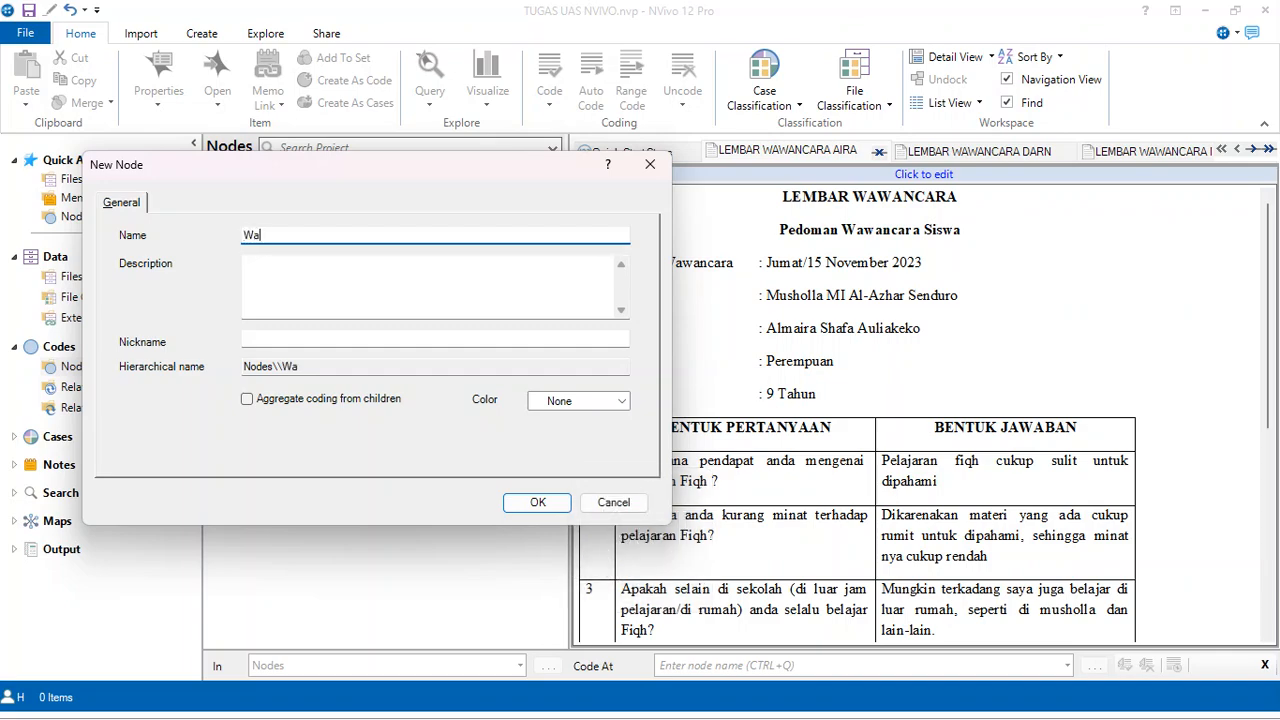
type("wancara ")
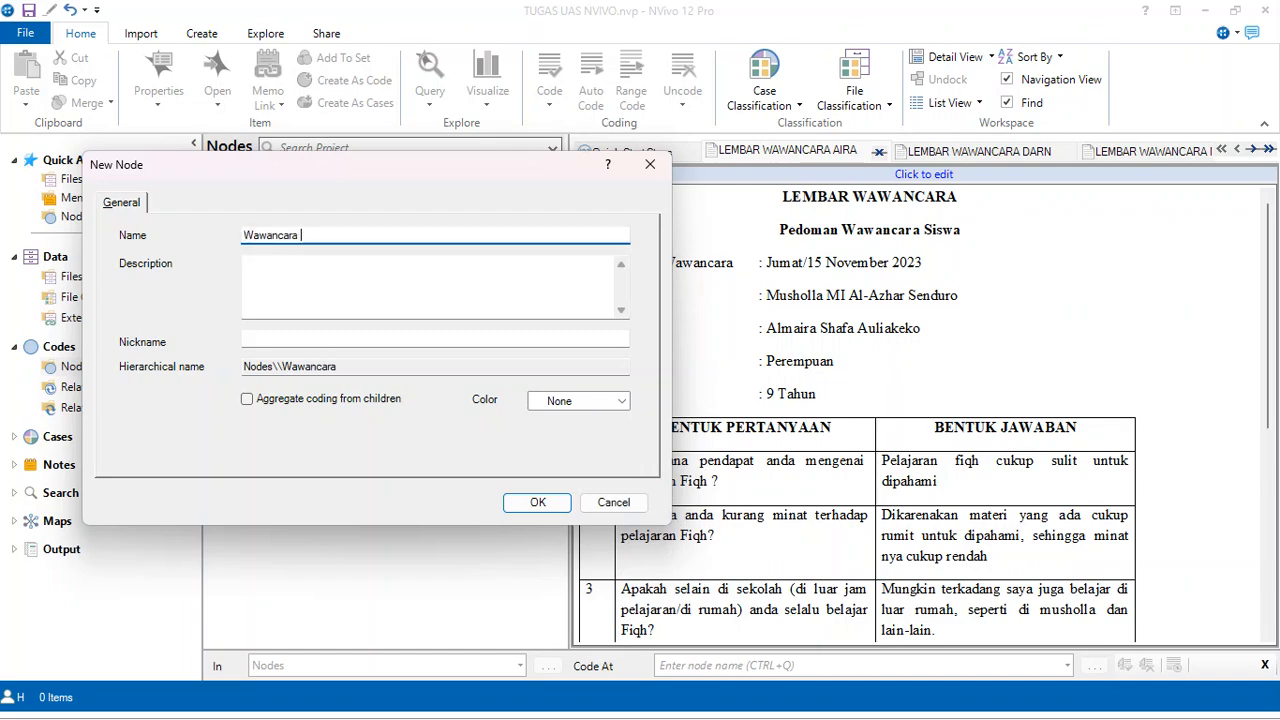
type("pembelajaran Fiqh")
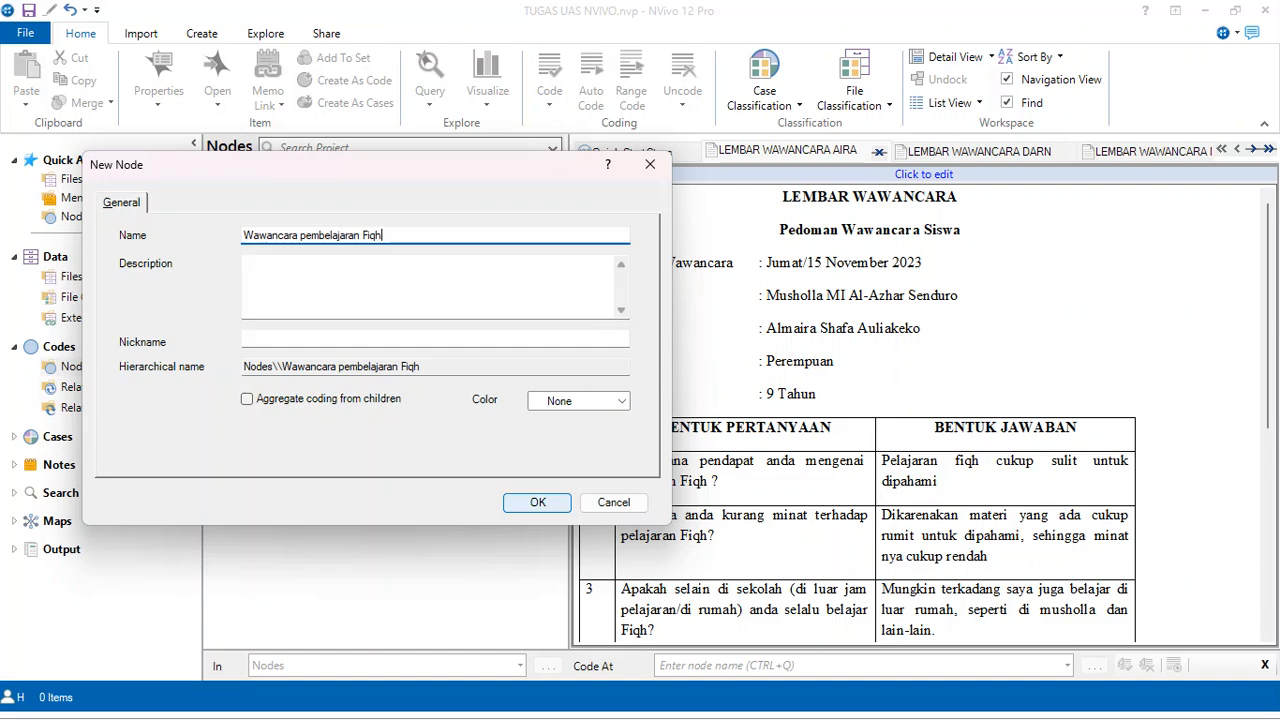
key("Return")
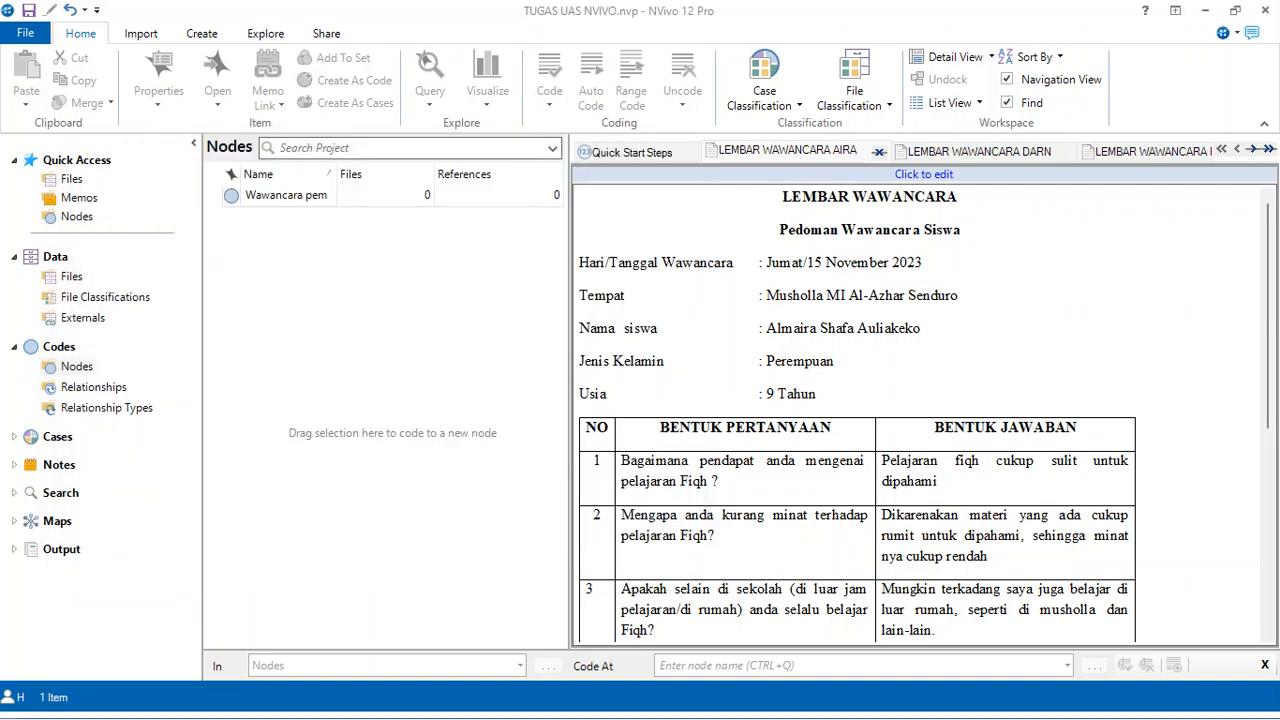
mouse_move(336, 174)
left_mouse_down()
mouse_move(370, 174)
mouse_move(356, 174)
left_mouse_up()
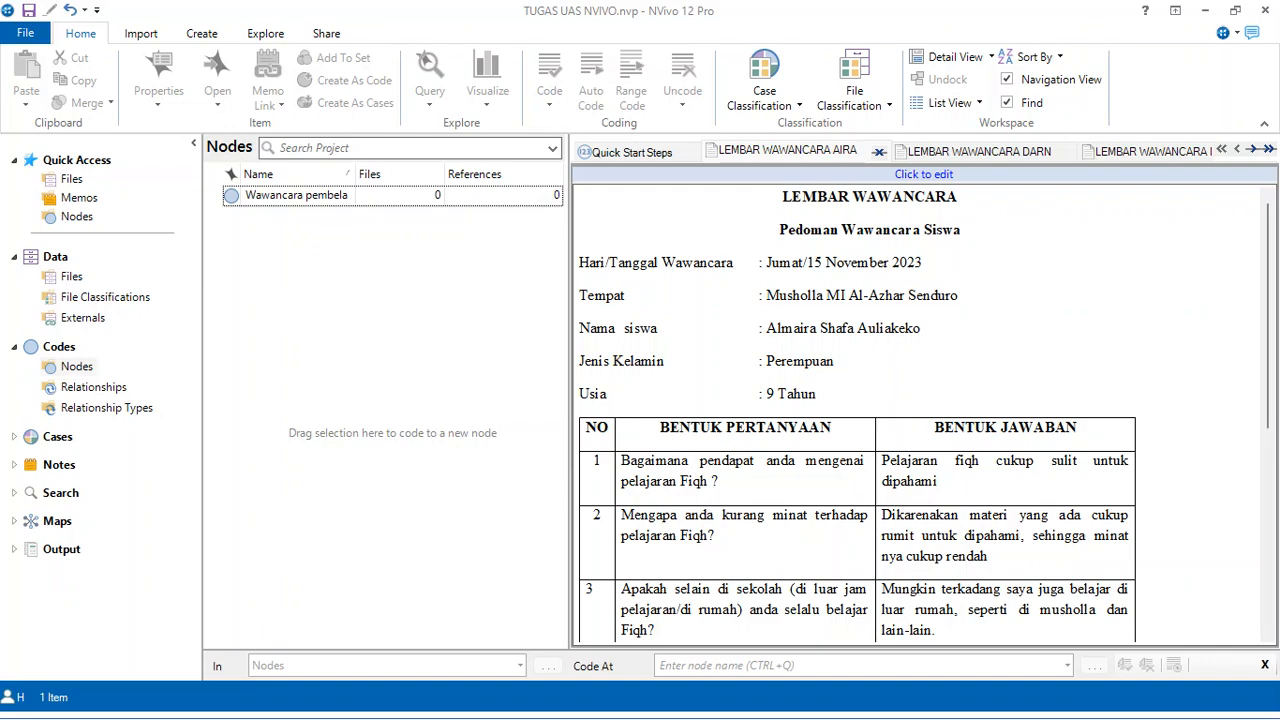
- Add a child node named Pendapat siswa mengenai pelajaran Fiqh under the Wawancara pembelajaran Fiqh node
left_click(297, 195)
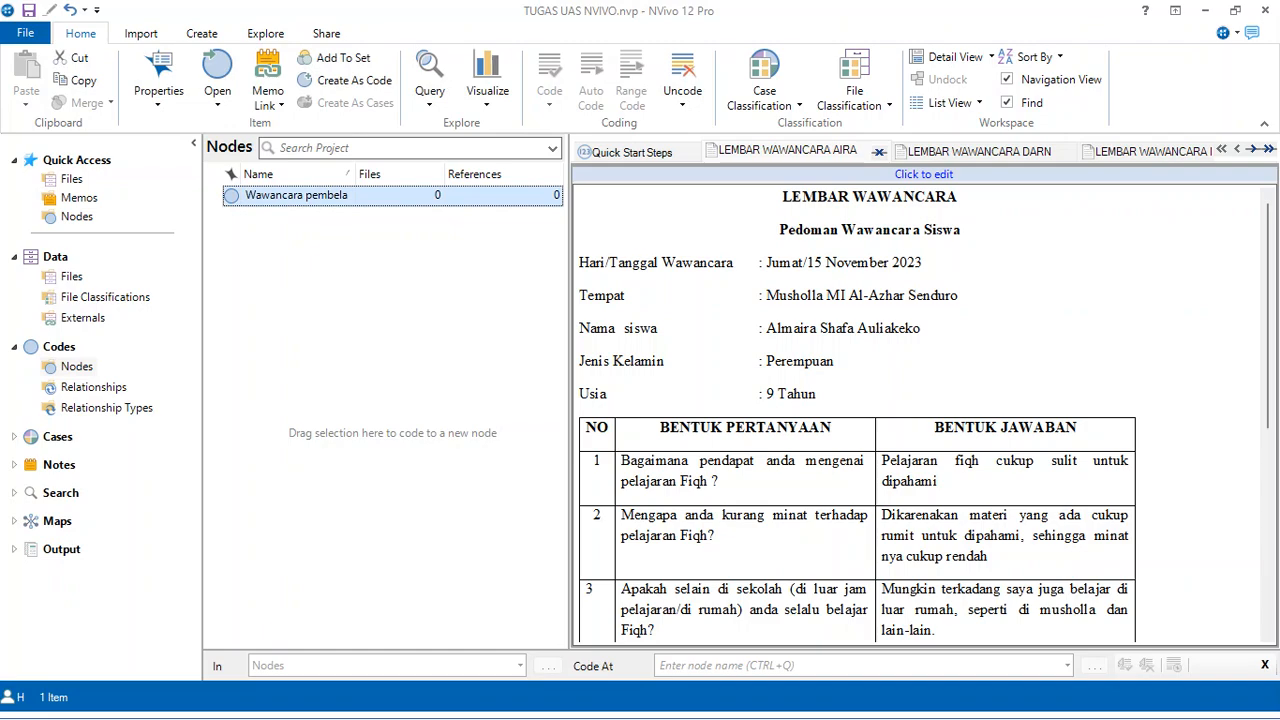
right_click(311, 194)
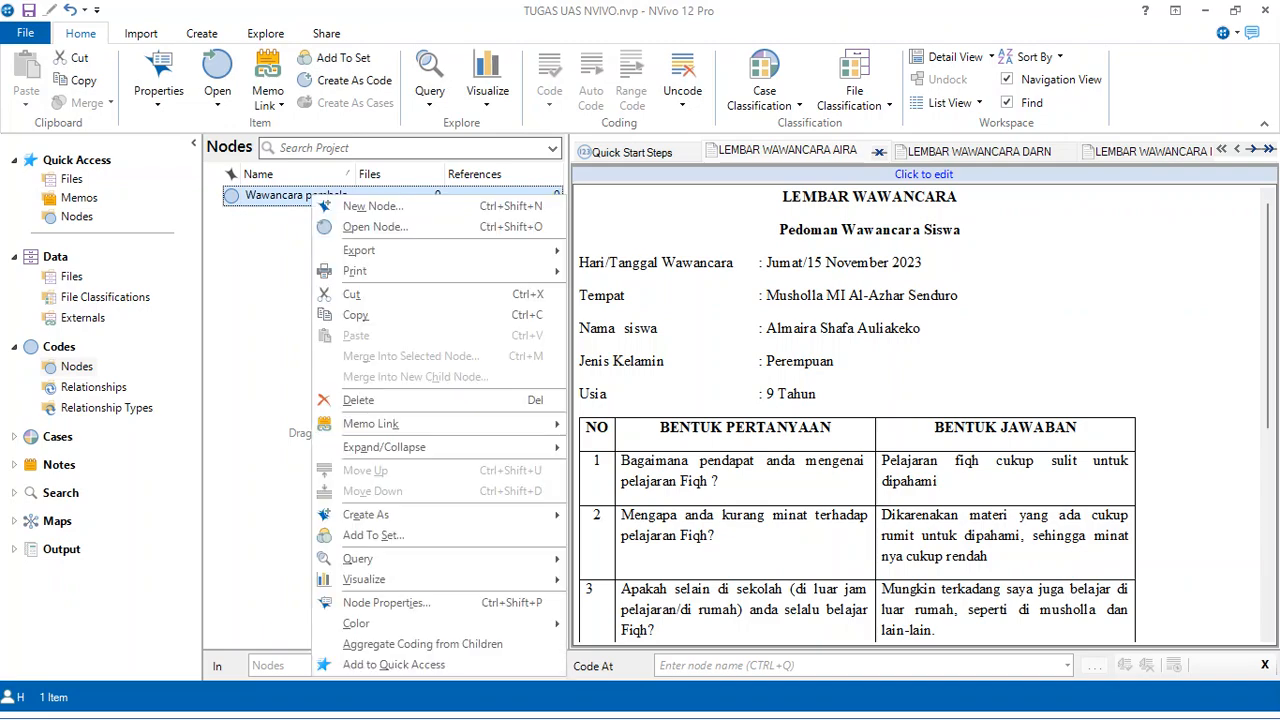
left_click(372, 205)
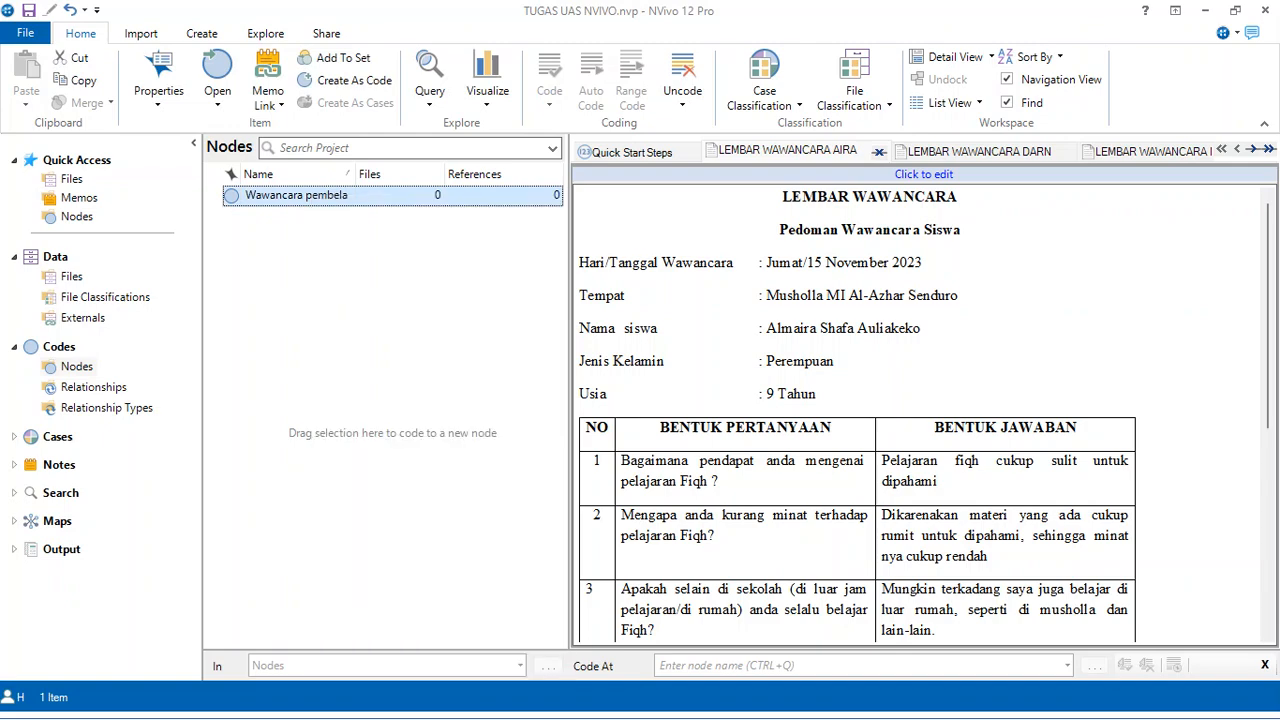
left_click_drag(593, 186, 235, 190)
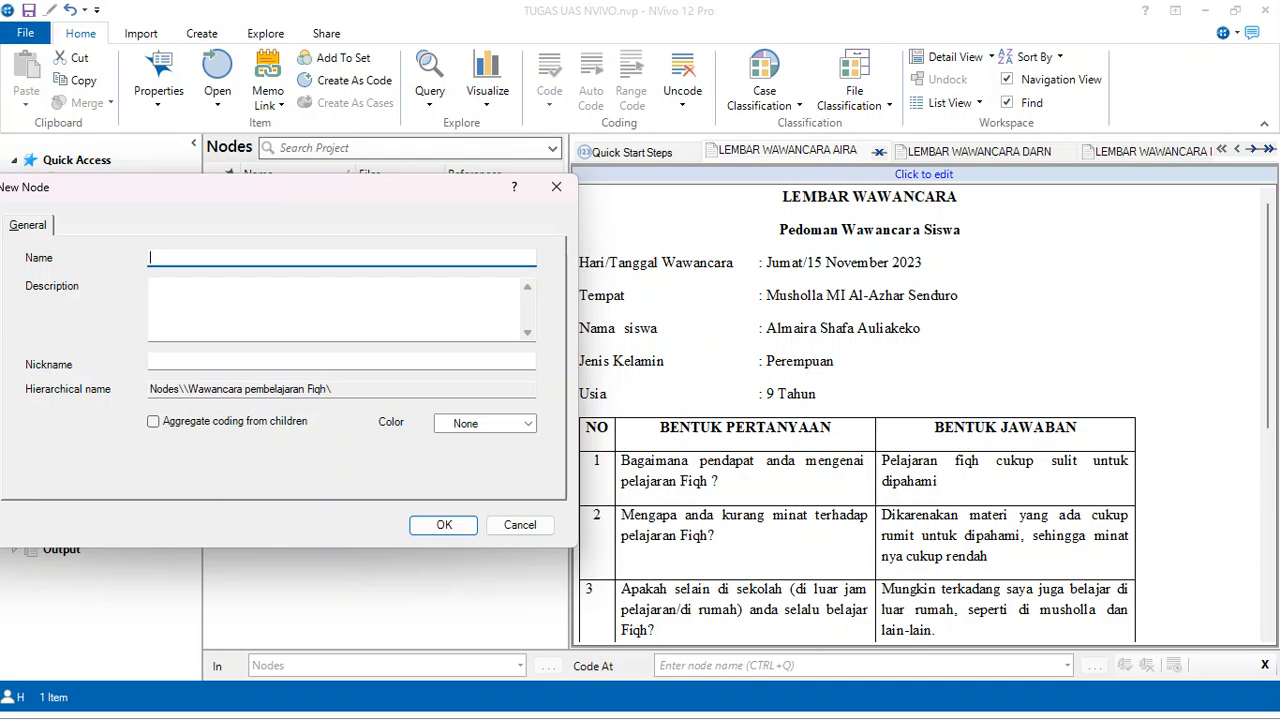
type("Pendapat")
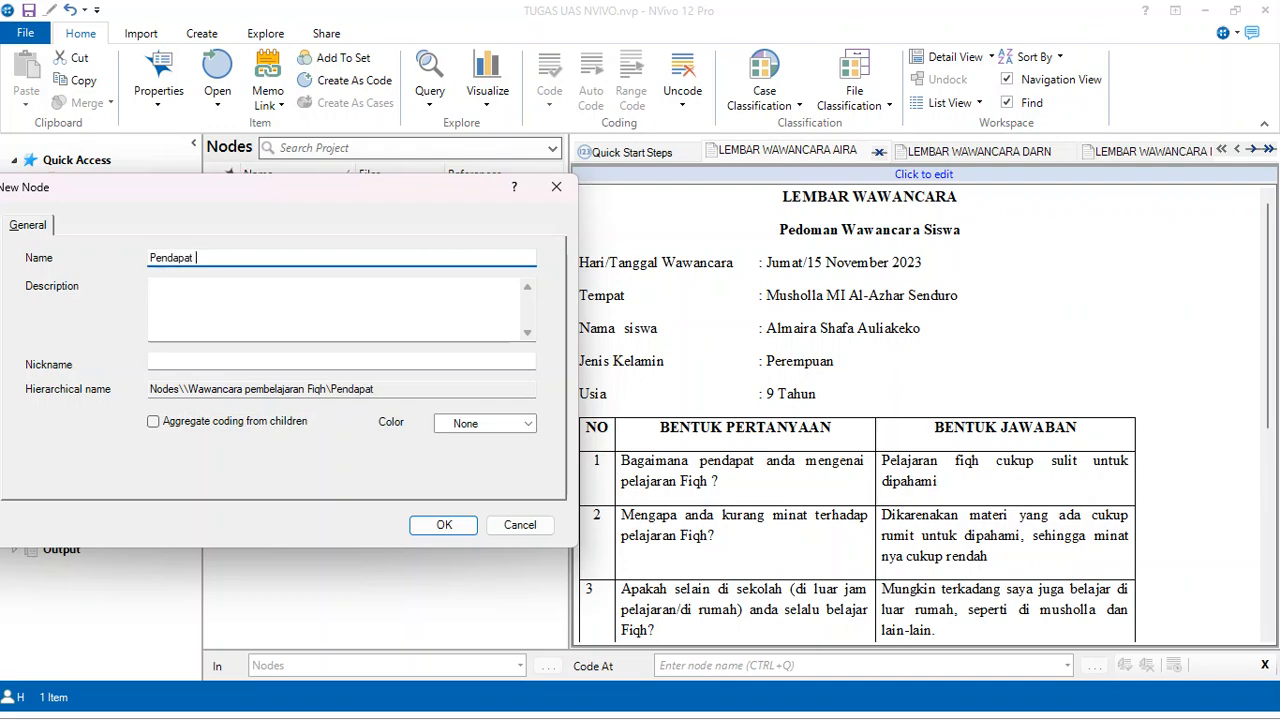
type(" siswa mengenai pelajar")
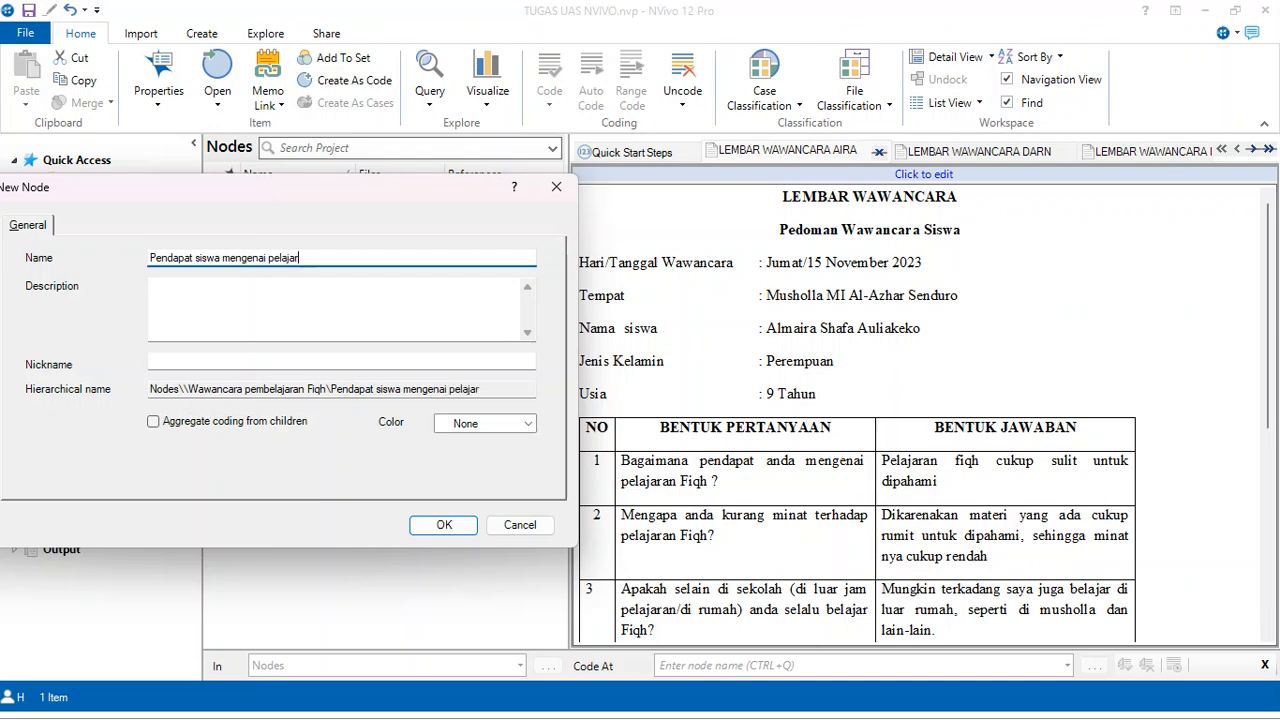
type("an Fiqh")
left_click(444, 525)
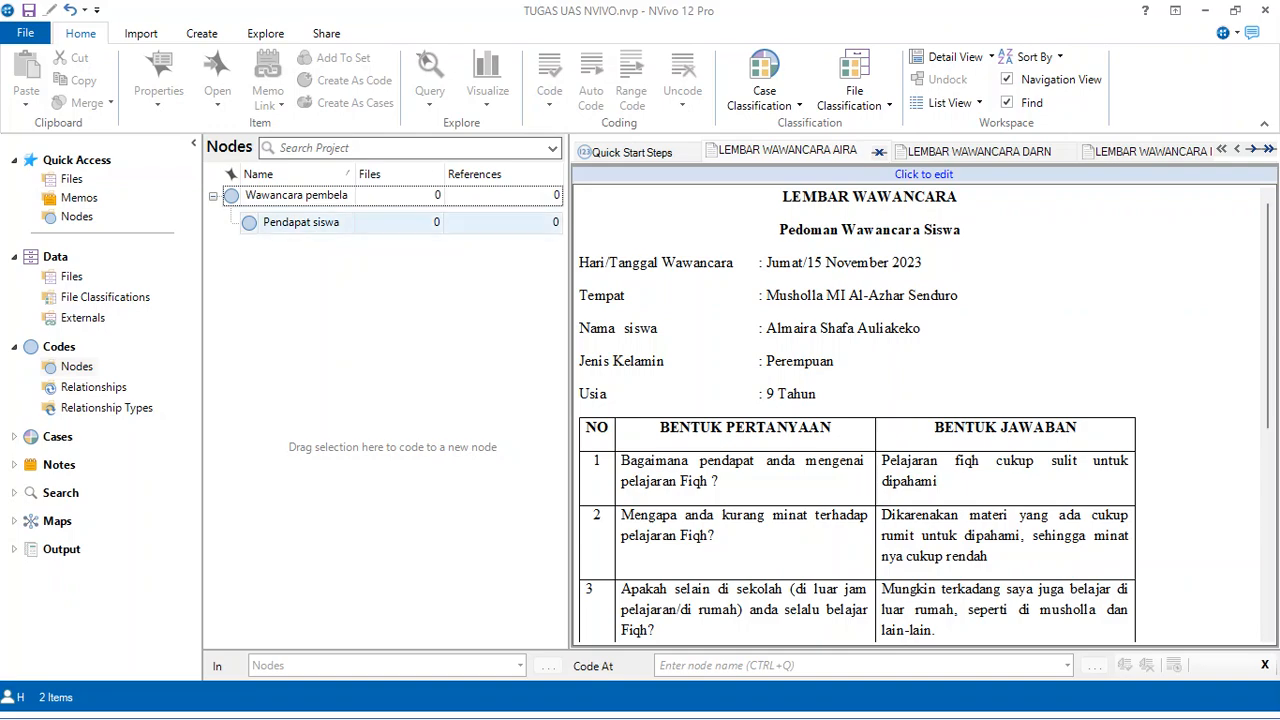
- Add a child node named Cukup Sulit under the Pendapat siswa mengenai pelajaran Fiqh node
left_click(301, 222)
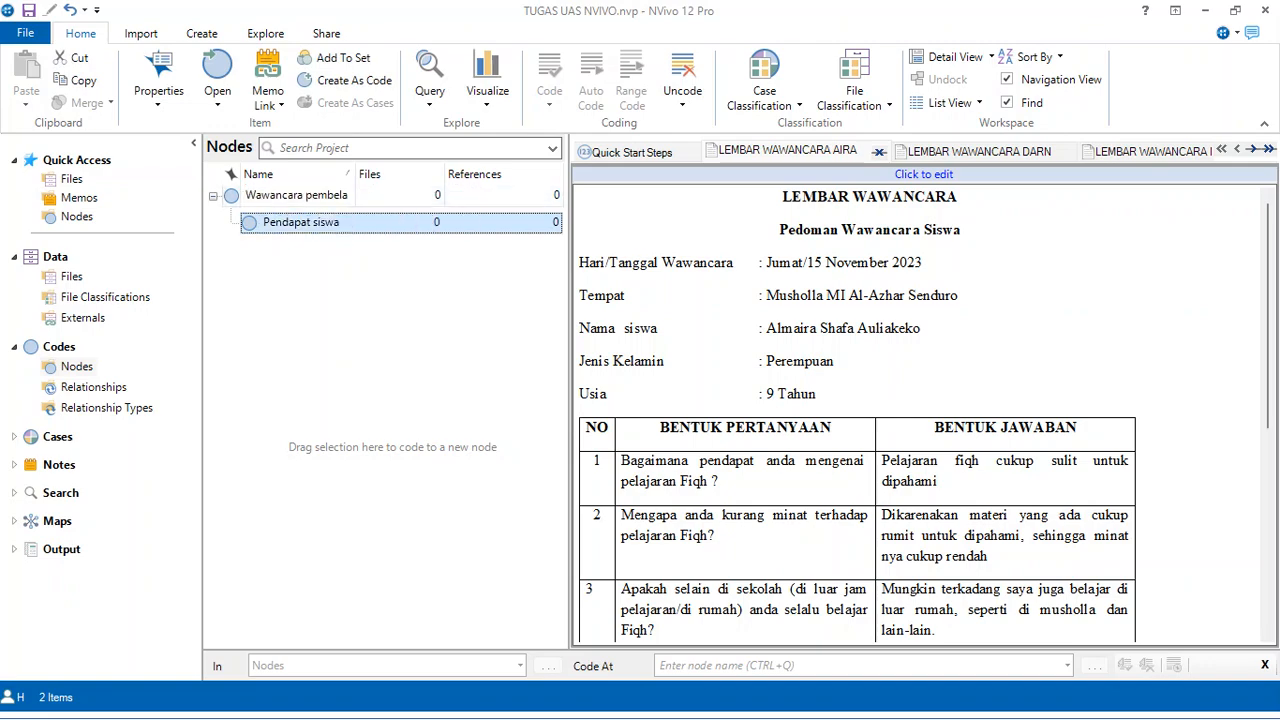
right_click(304, 226)
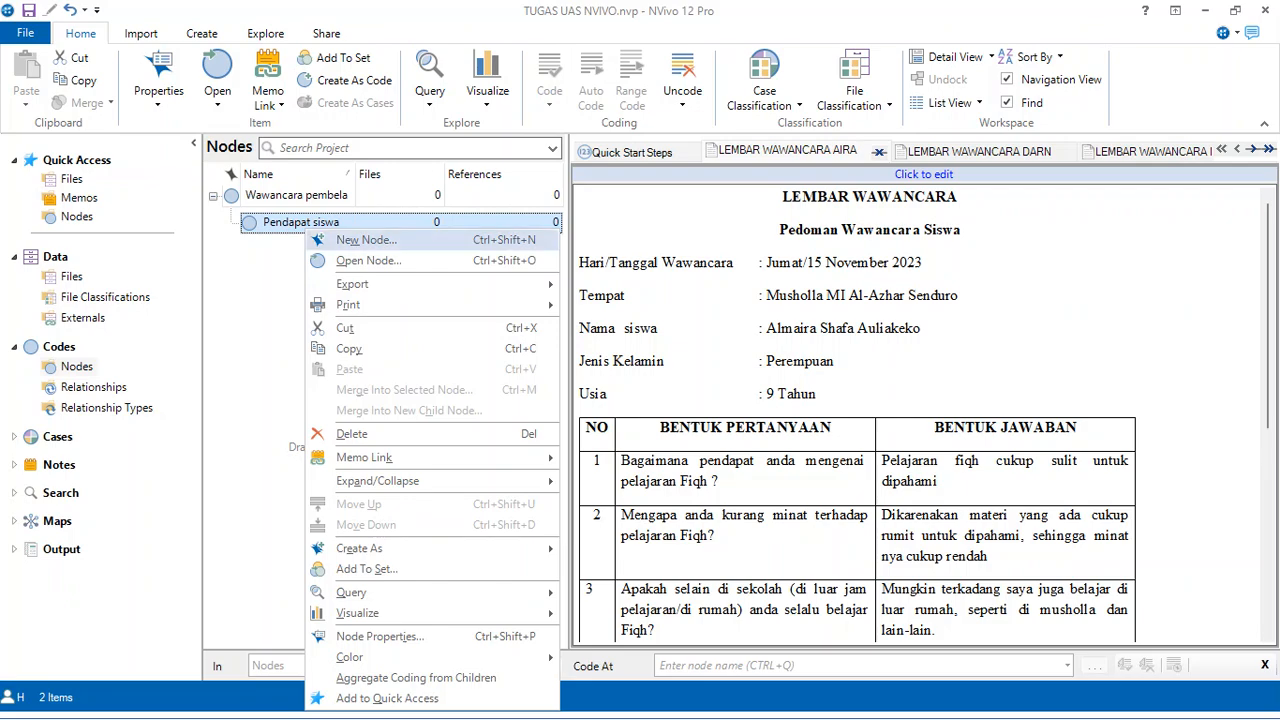
left_click(366, 240)
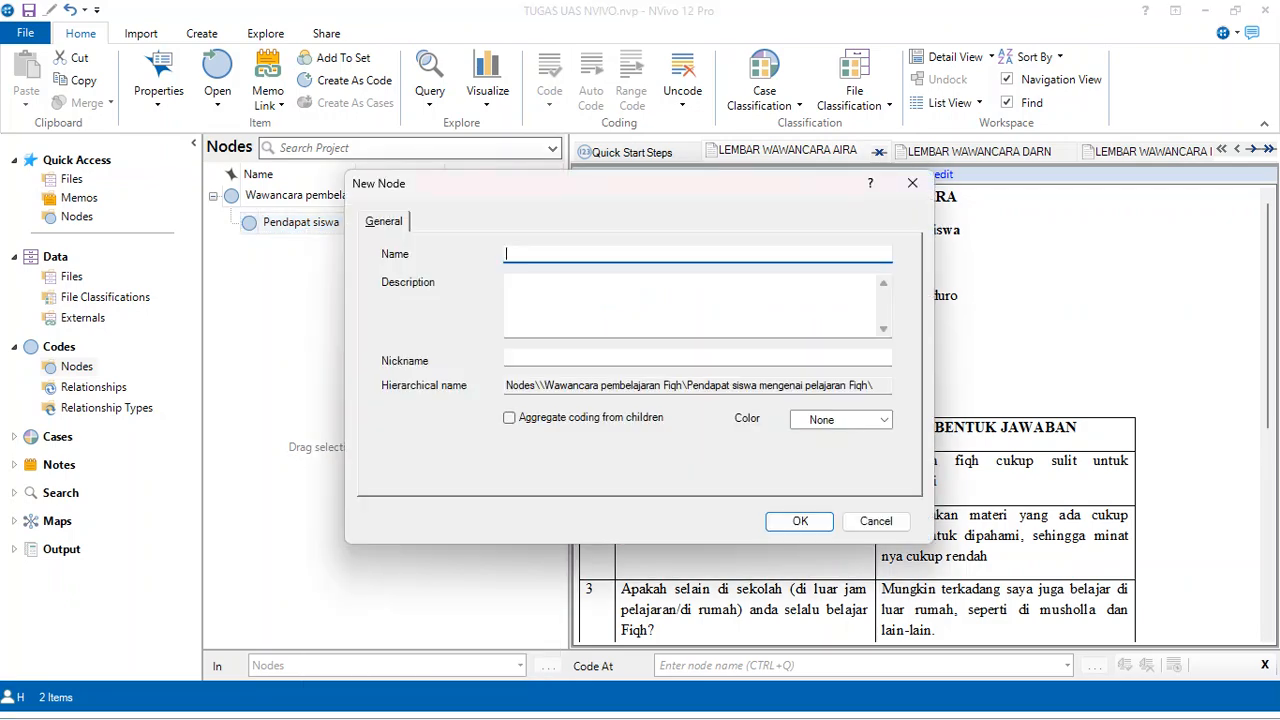
left_click_drag(695, 191, 324, 207)
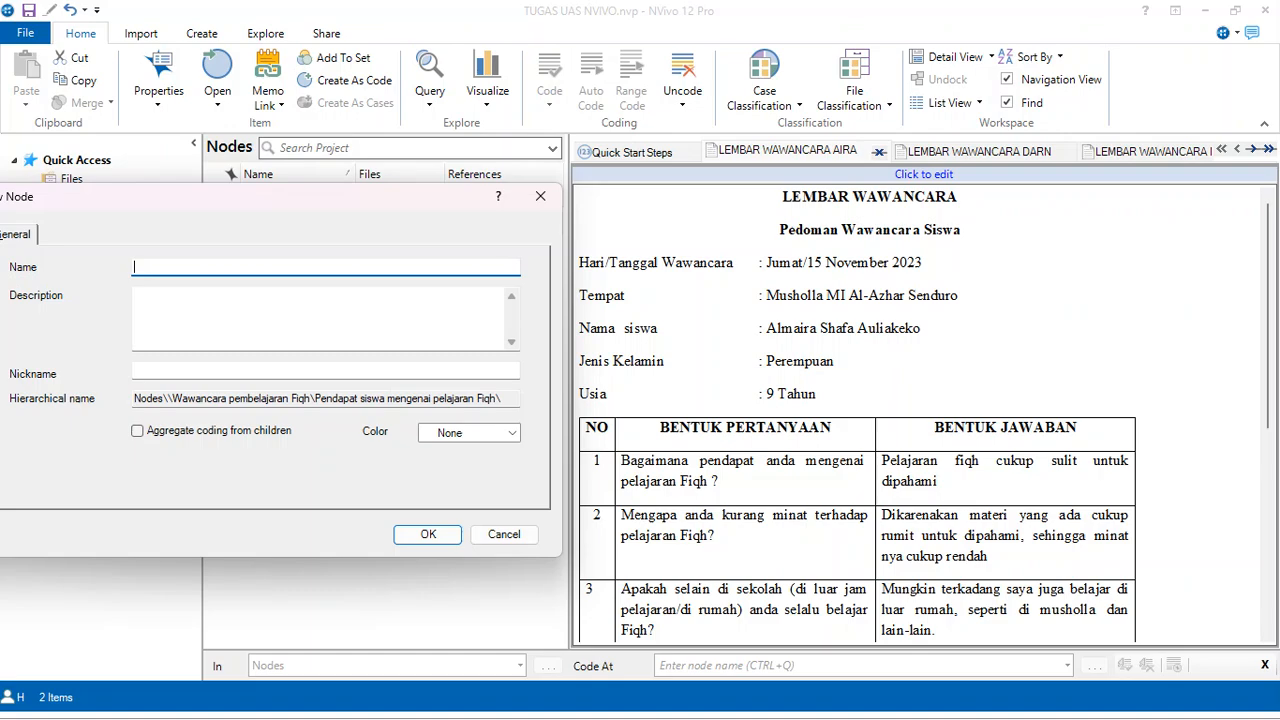
type("Cukup Sulit")
left_click(428, 534)
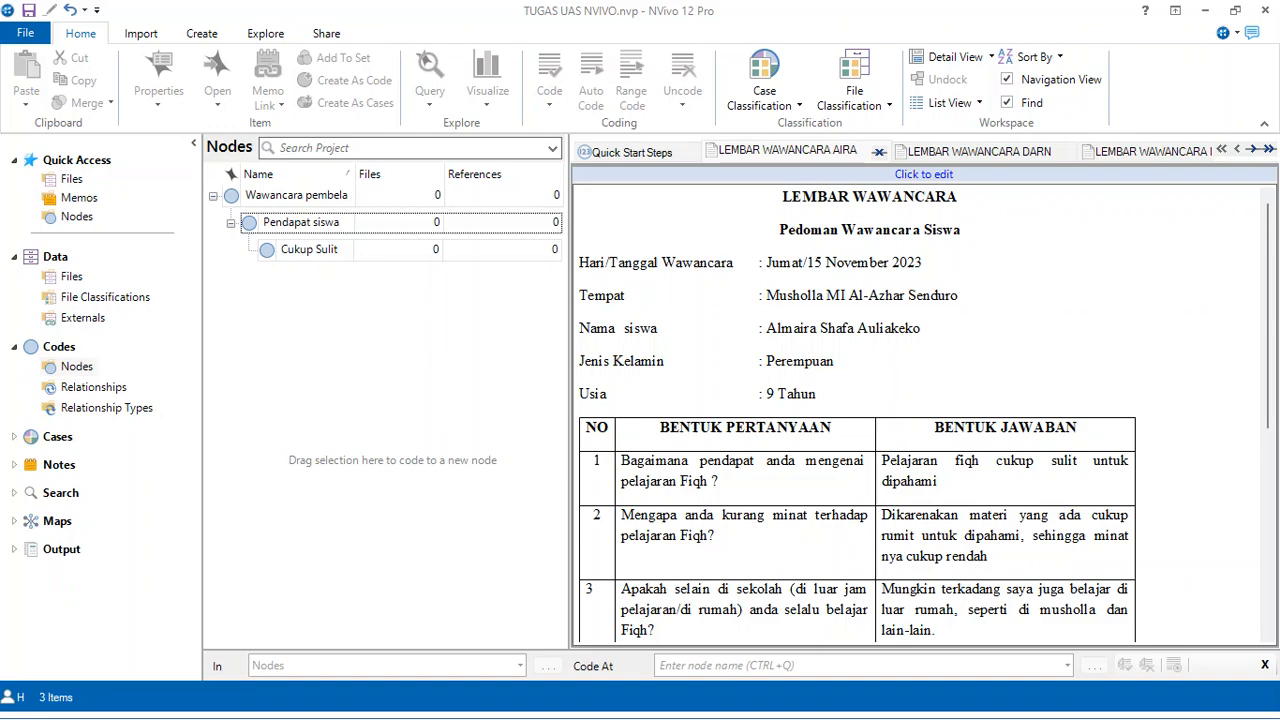
- Code the words "cukup sulit" in the first interview's answer to question 1 at the Cukup Sulit node
left_click_drag(996, 460, 1077, 461)
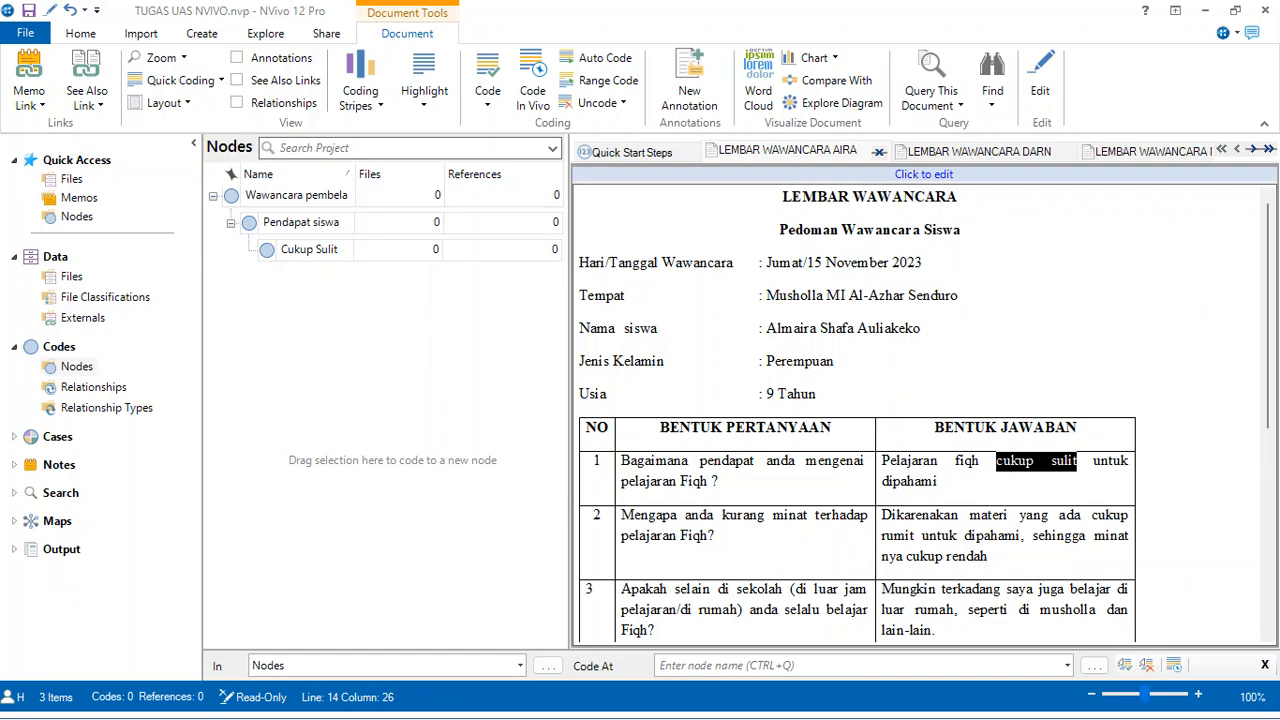
left_click_drag(1036, 461, 320, 250)
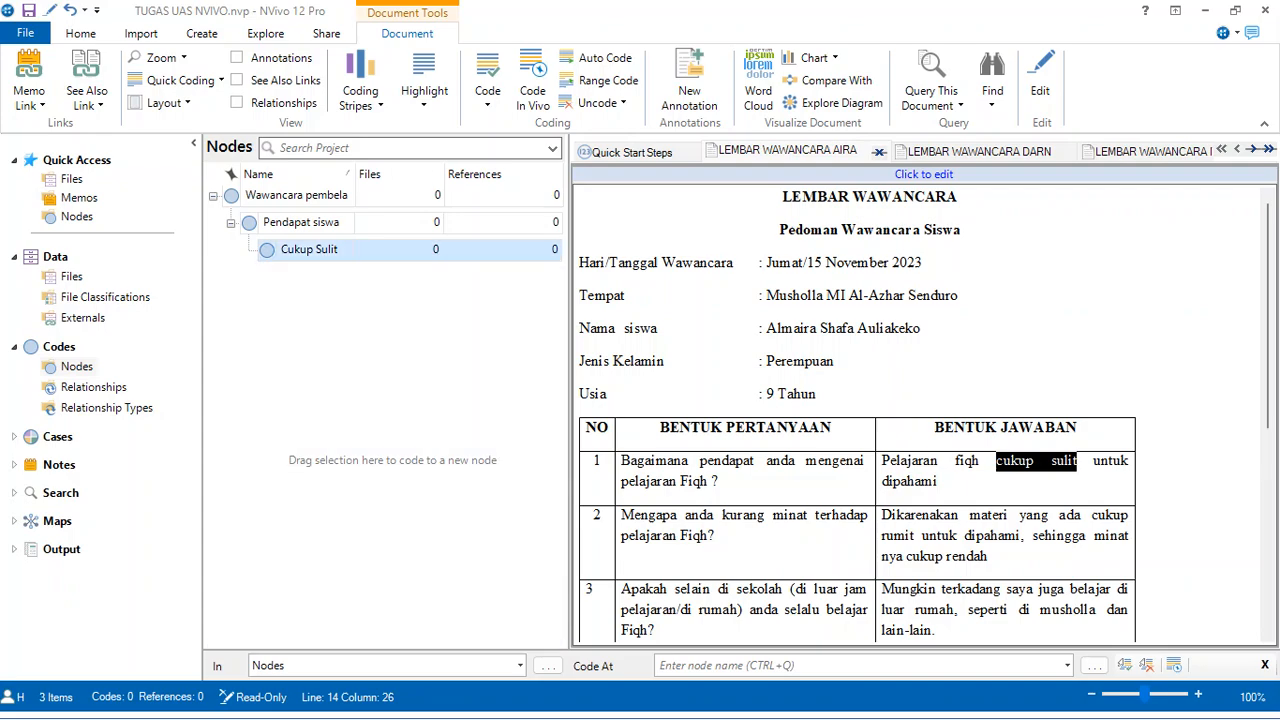
mouse_move(320, 250)
left_mouse_down()
mouse_move(330, 290)
mouse_move(296, 195)
mouse_move(309, 249)
left_mouse_up()
left_click_drag(309, 249, 309, 249)
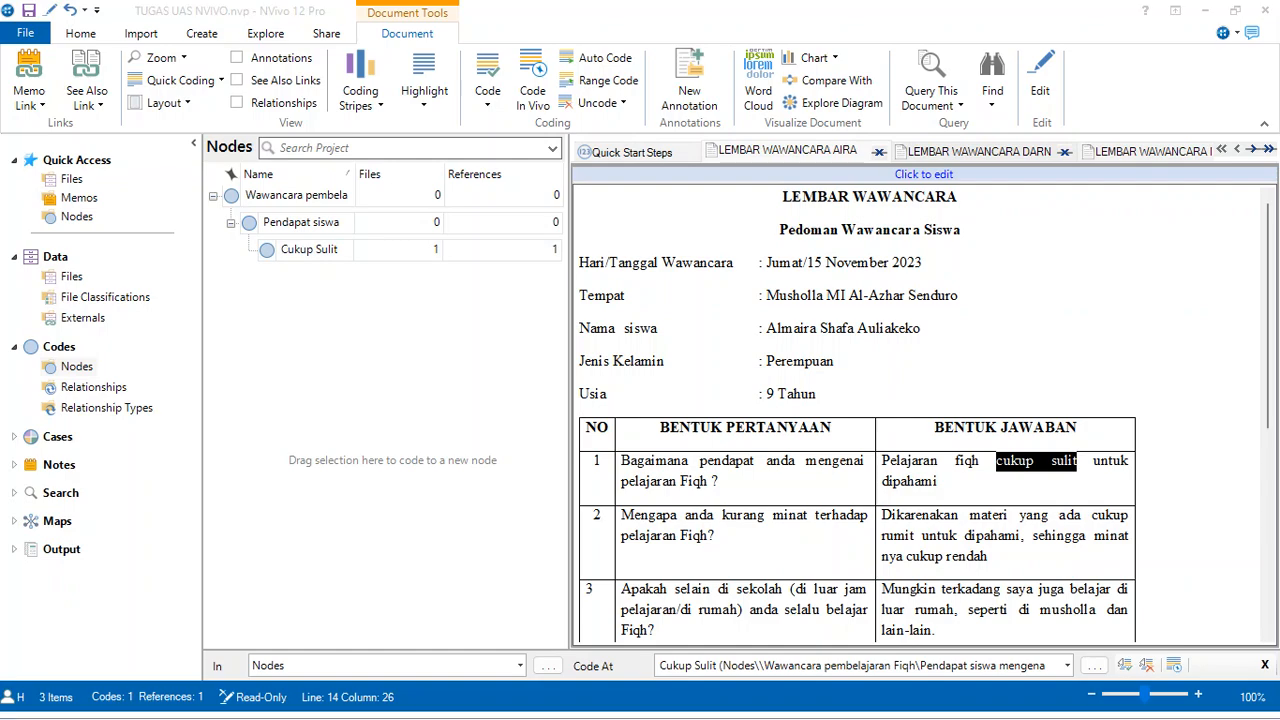
- Switch to the second interview document and add a child node named Tidak suka under Pendapat siswa mengenai pelajaran Fiqh
left_click(978, 151)
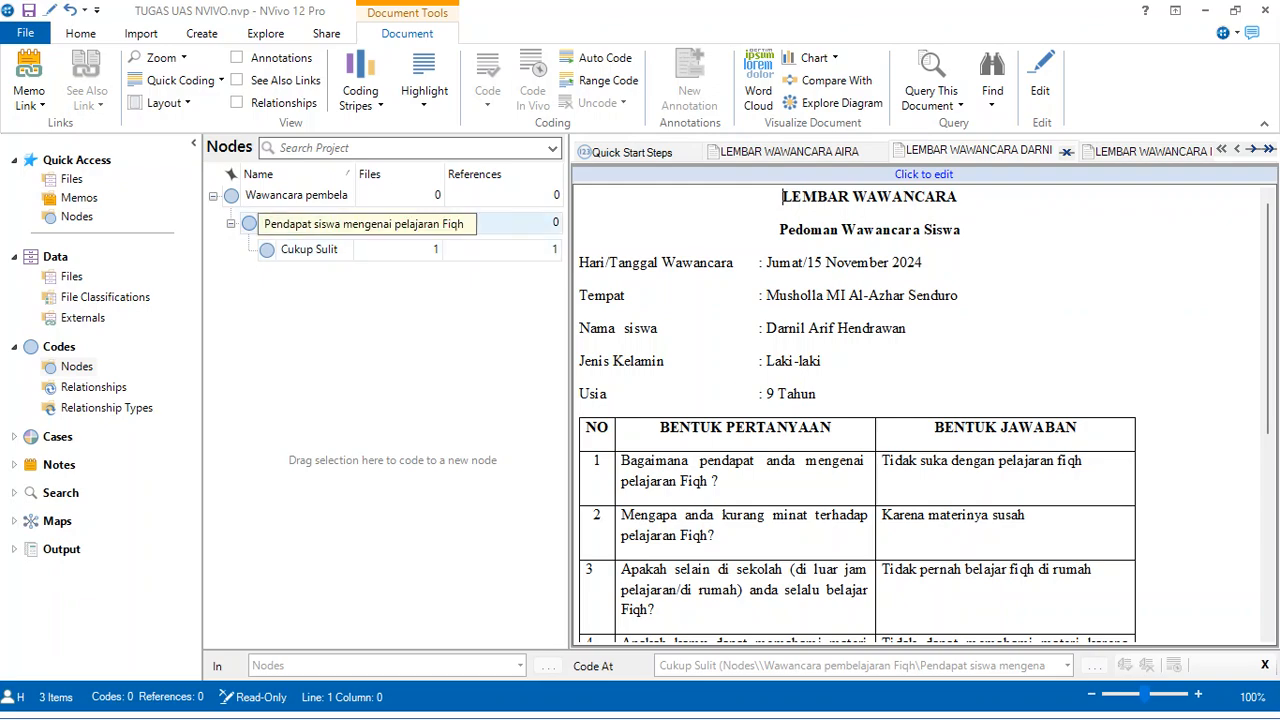
left_click(302, 223)
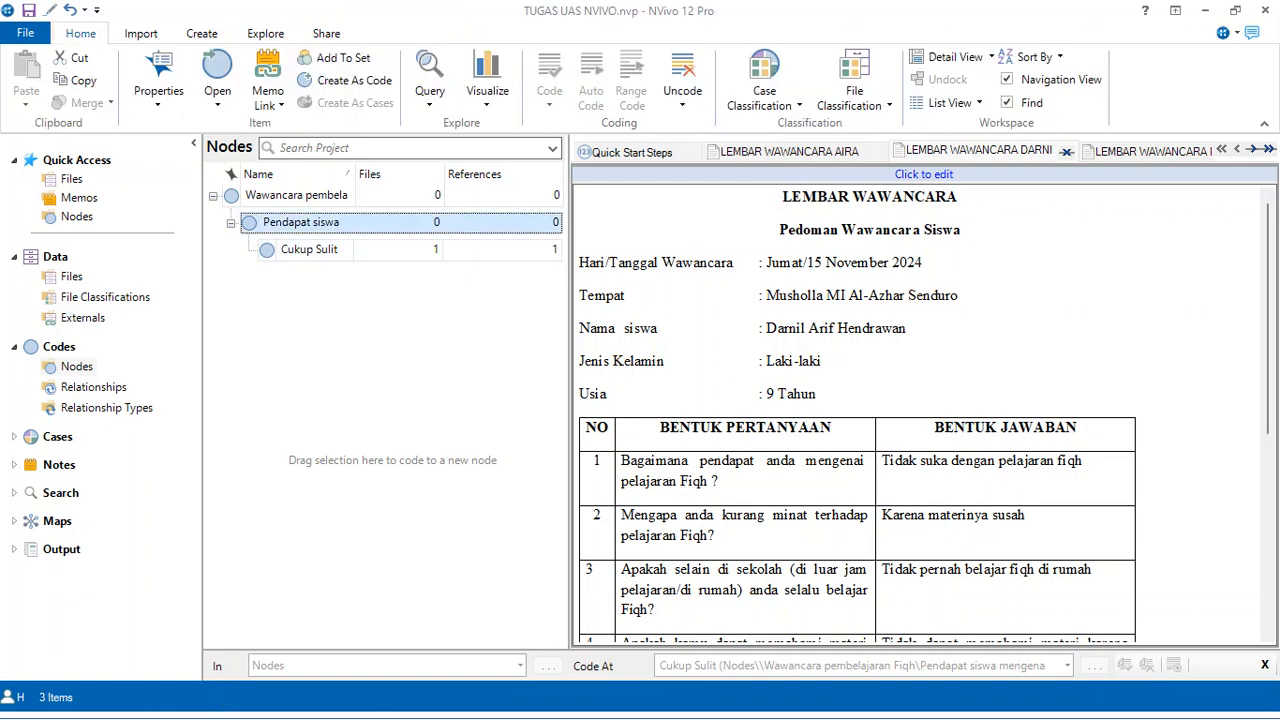
right_click(281, 222)
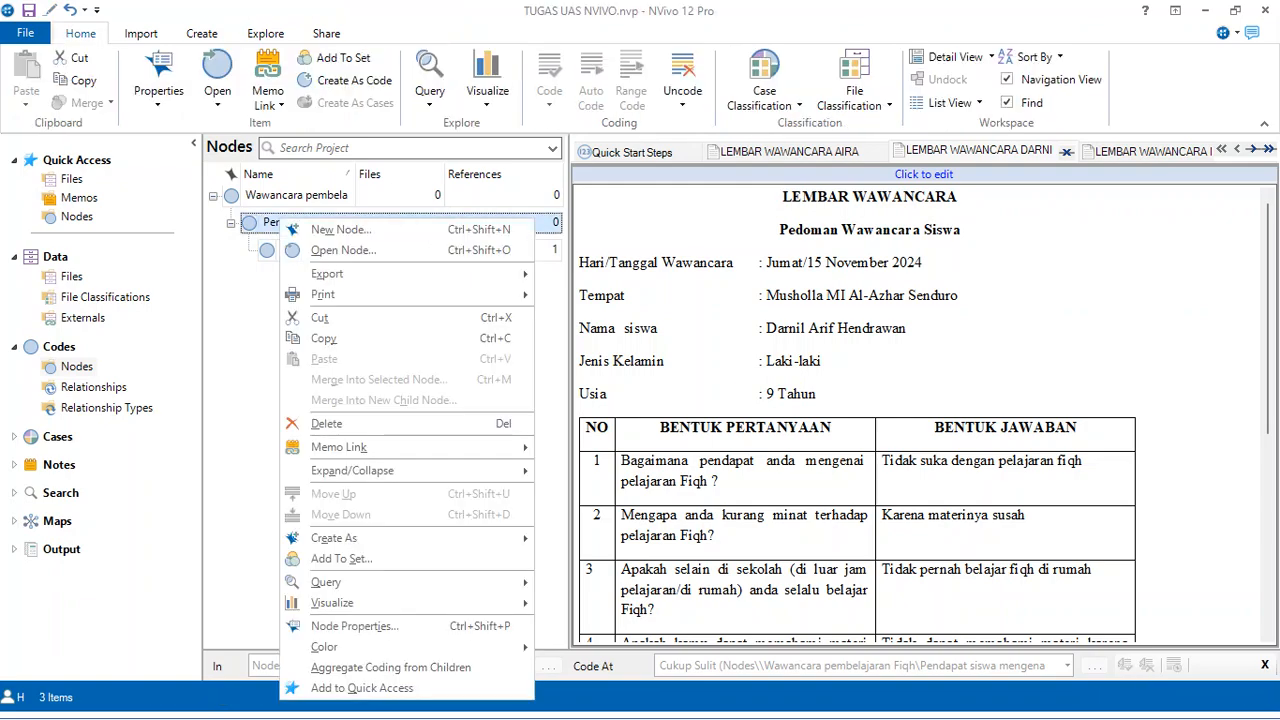
left_click(340, 229)
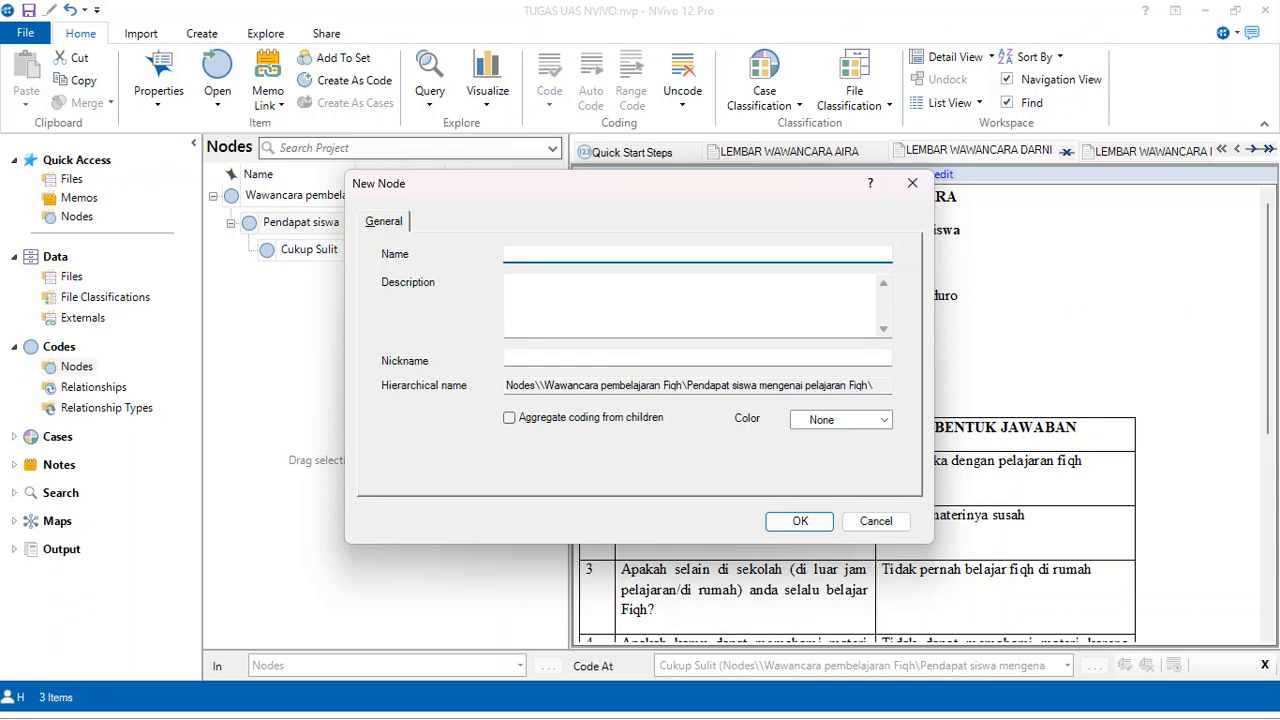
left_click_drag(535, 184, 254, 220)
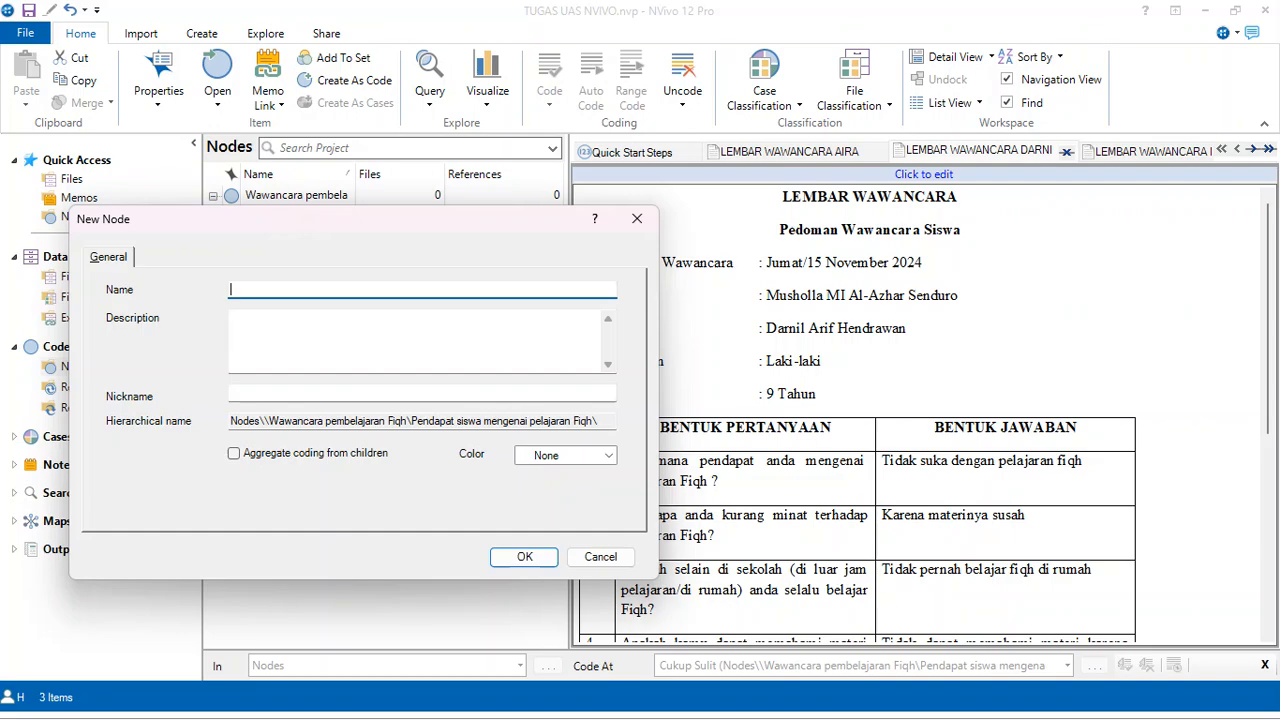
type("Tidak suka")
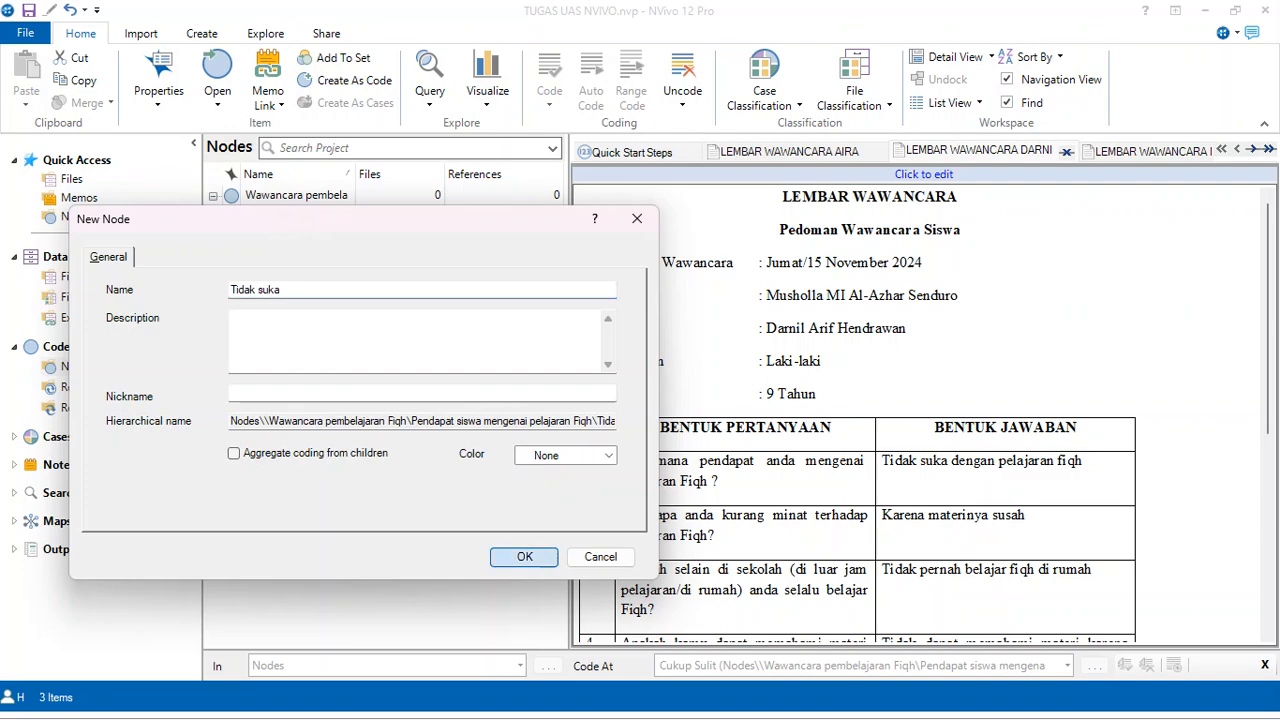
left_click(524, 556)
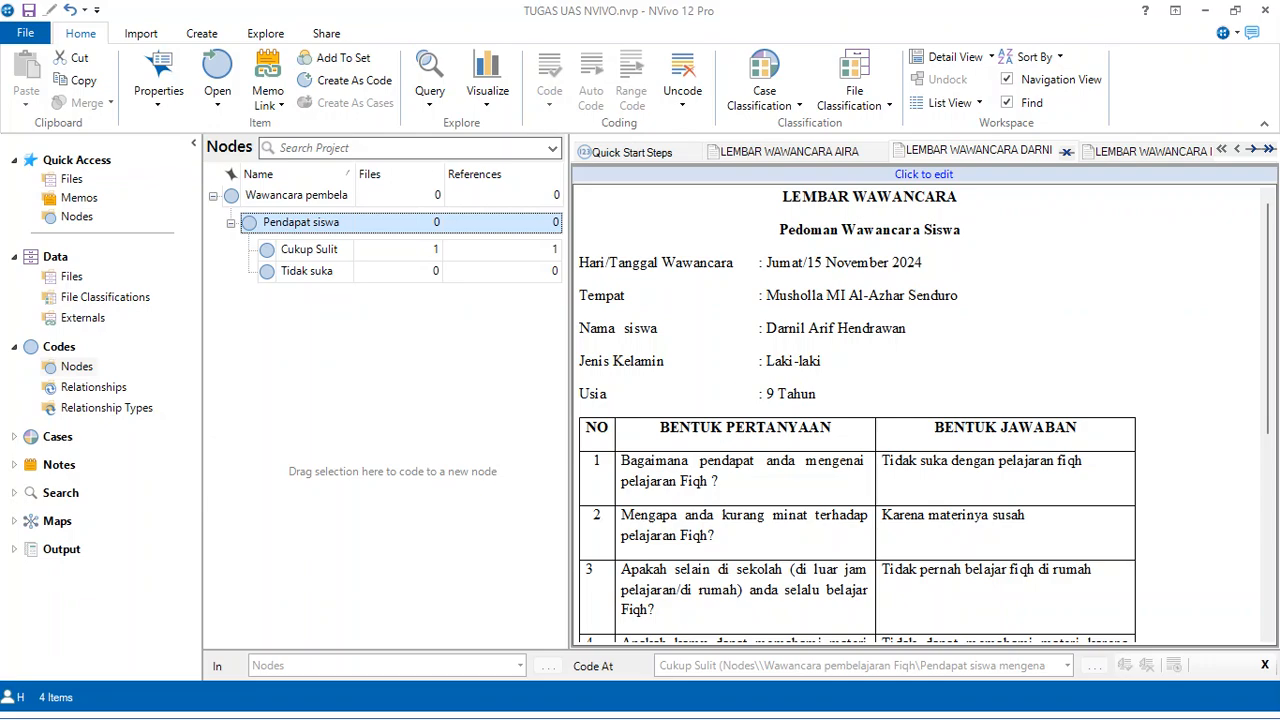
- Code the words "Tidak suka" in the second interview's answer to question 1 at the Tidak suka node
left_click_drag(882, 462, 947, 463)
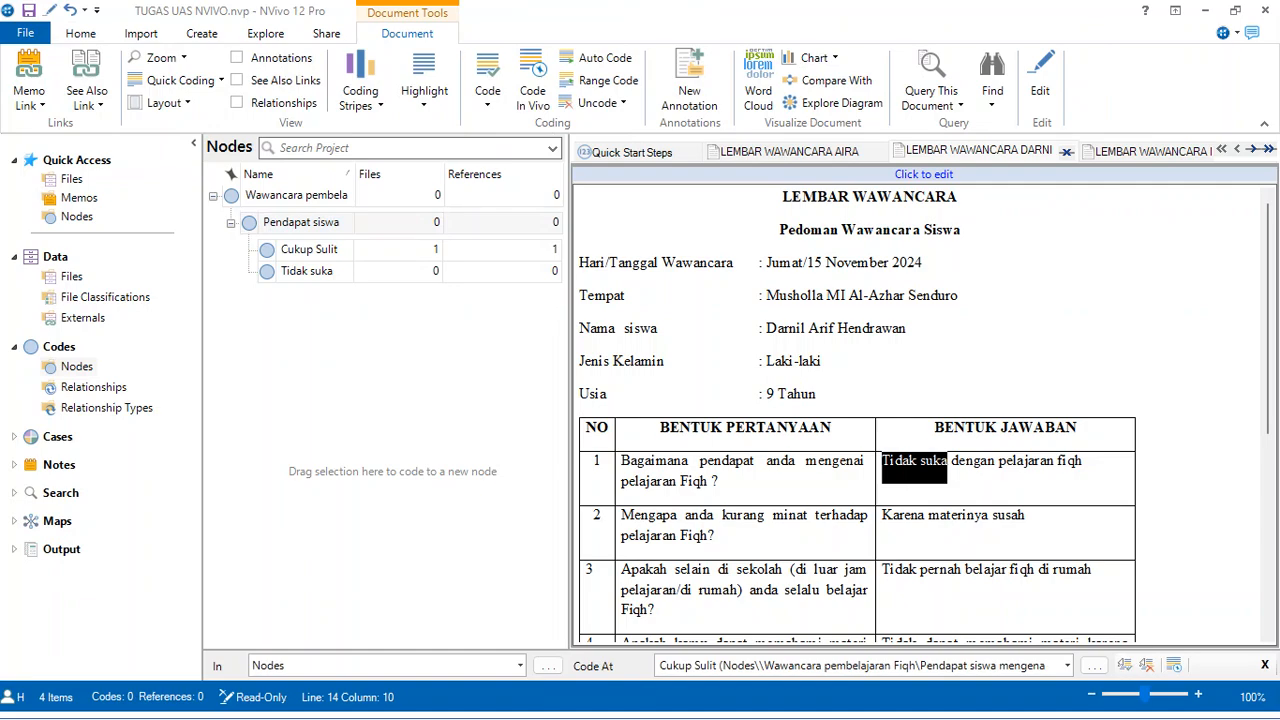
left_click(920, 462)
left_click_drag(914, 462, 310, 272)
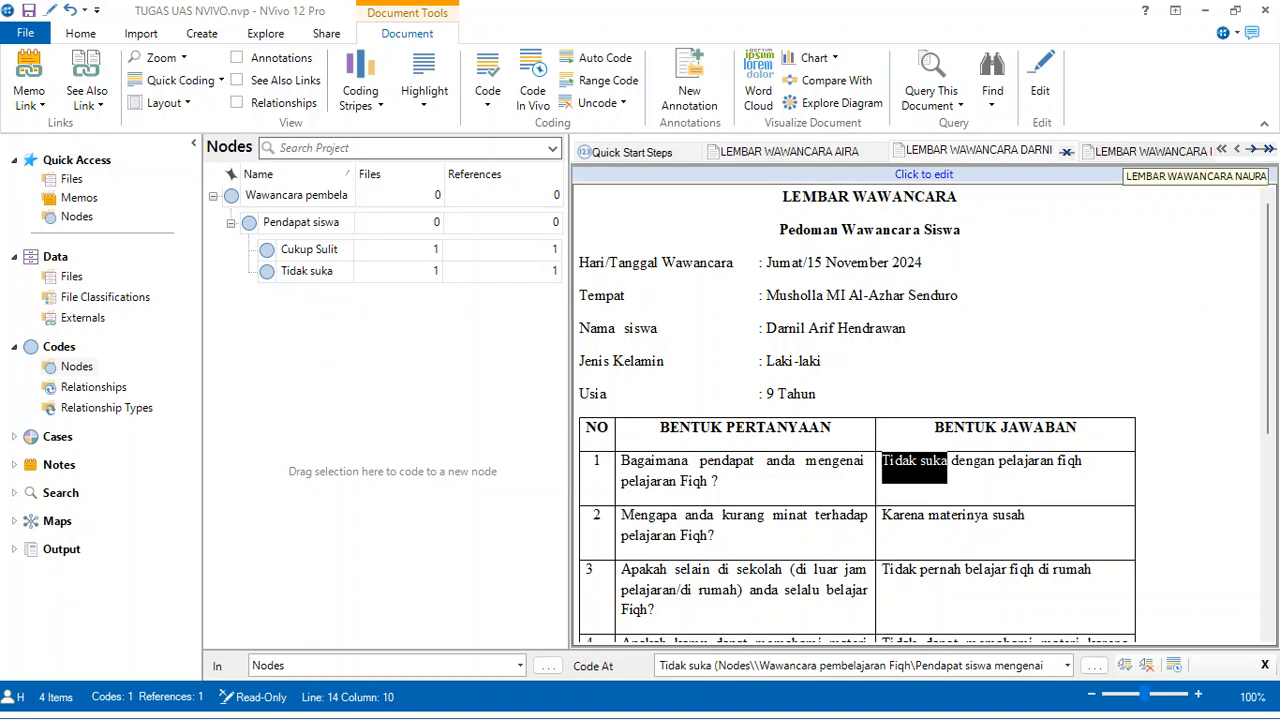
- Switch to the third interview document and add a child node named Kurang menyenangkan under Pendapat siswa mengenai pelajaran Fiqh
left_click(1122, 152)
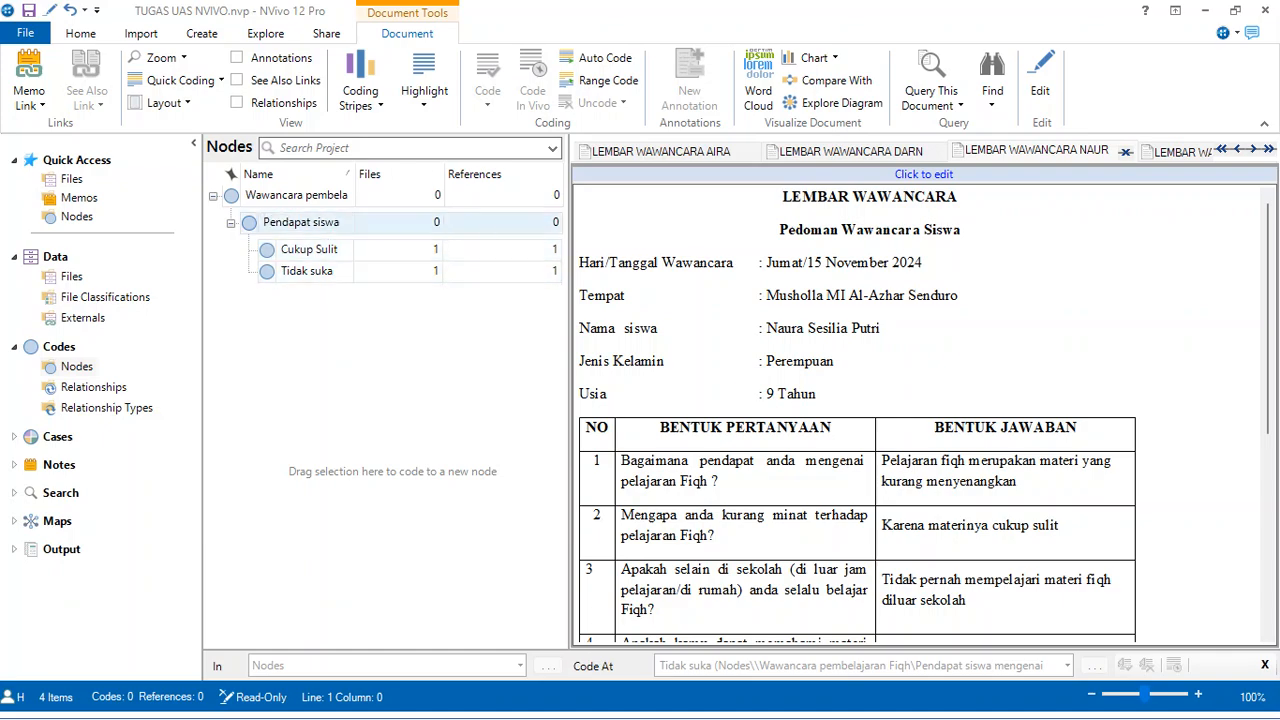
left_click(301, 222)
right_click(301, 222)
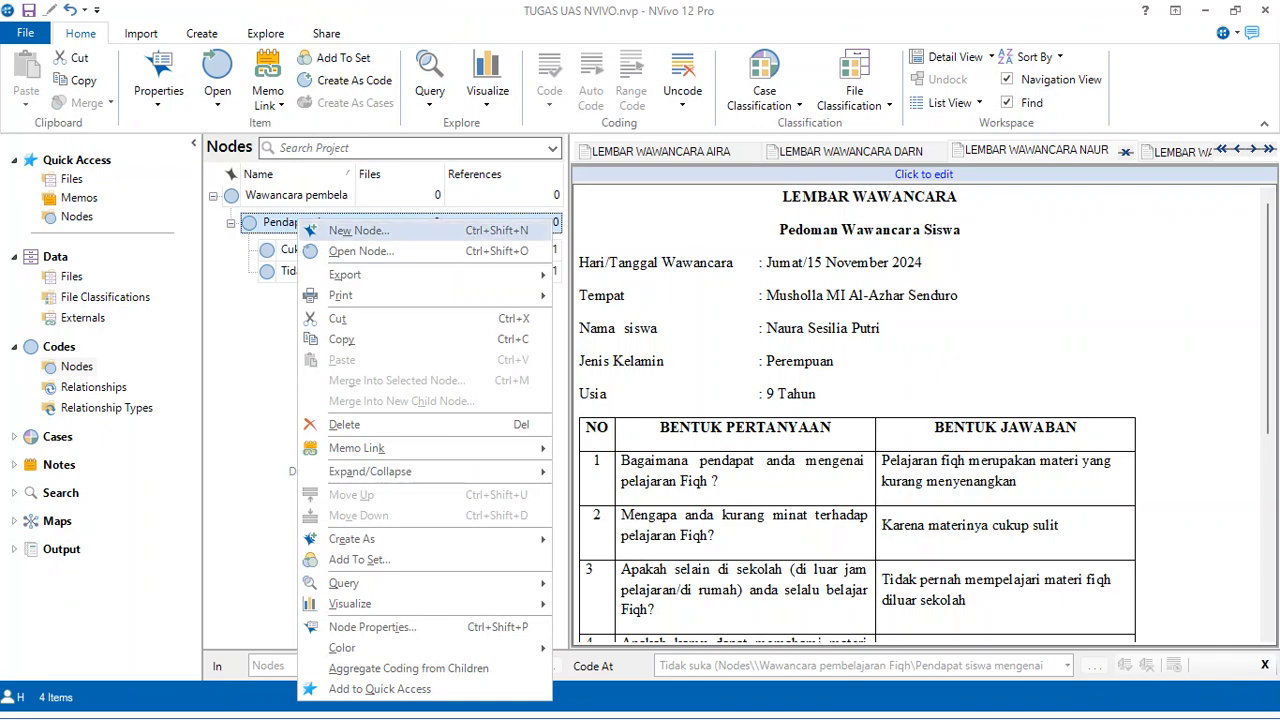
left_click(358, 230)
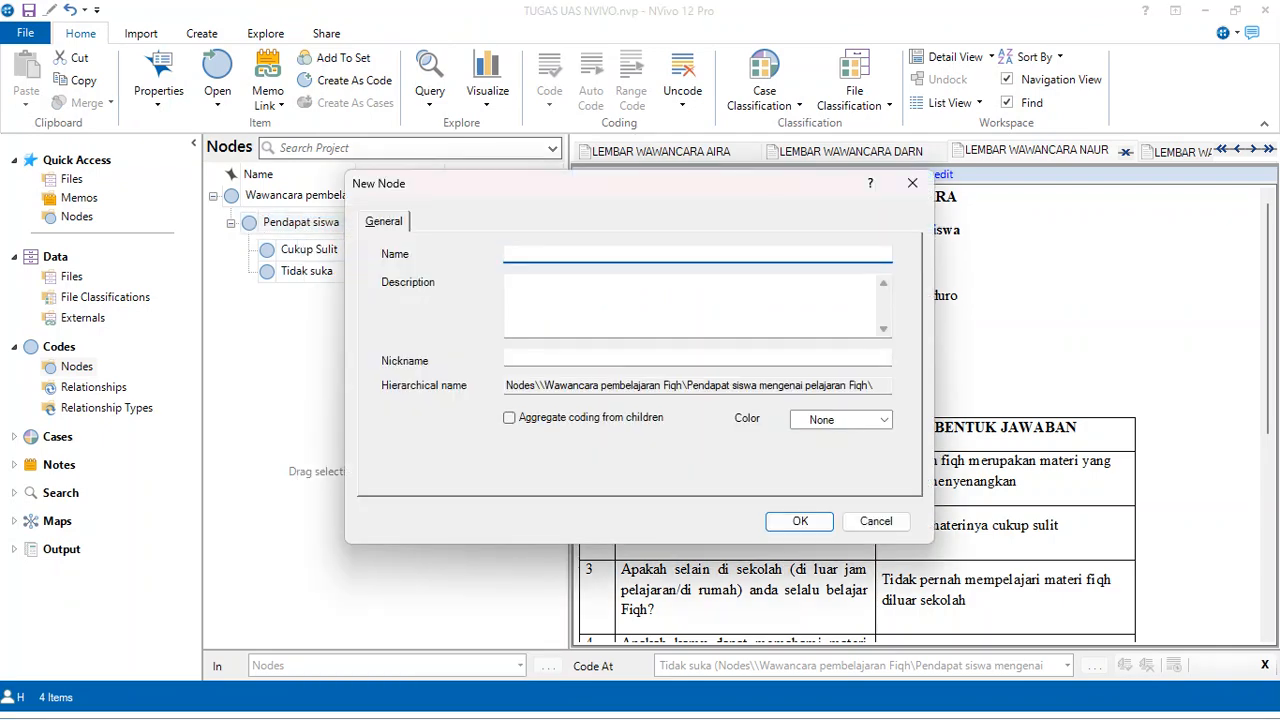
left_click_drag(574, 183, 292, 229)
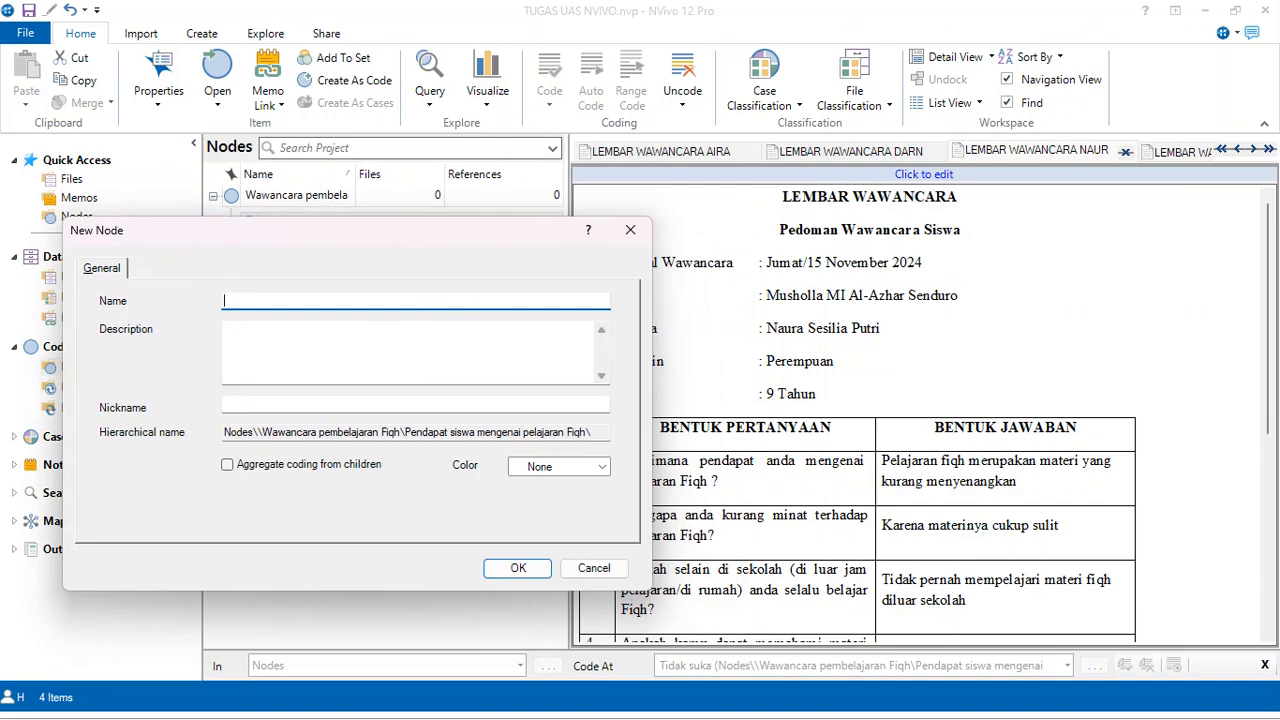
type("Kuranf")
key("BackSpace")
key("BackSpace")
type("g menyenangkan")
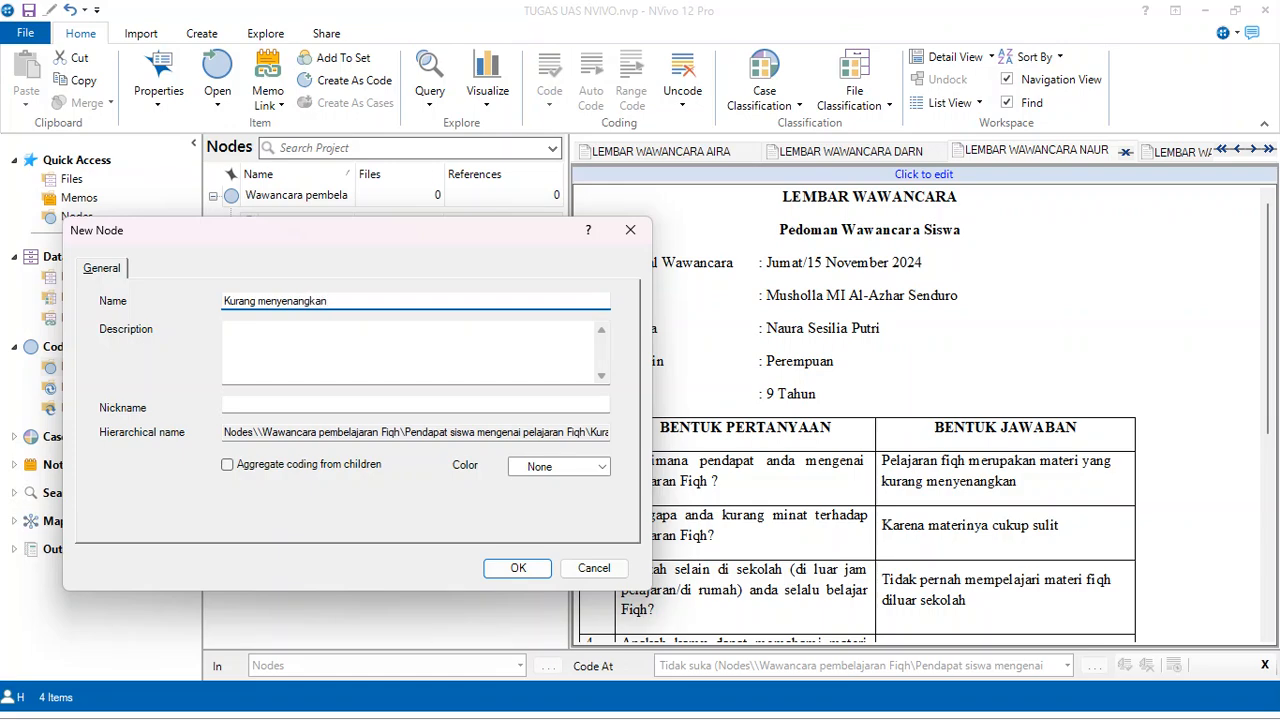
key("Return")
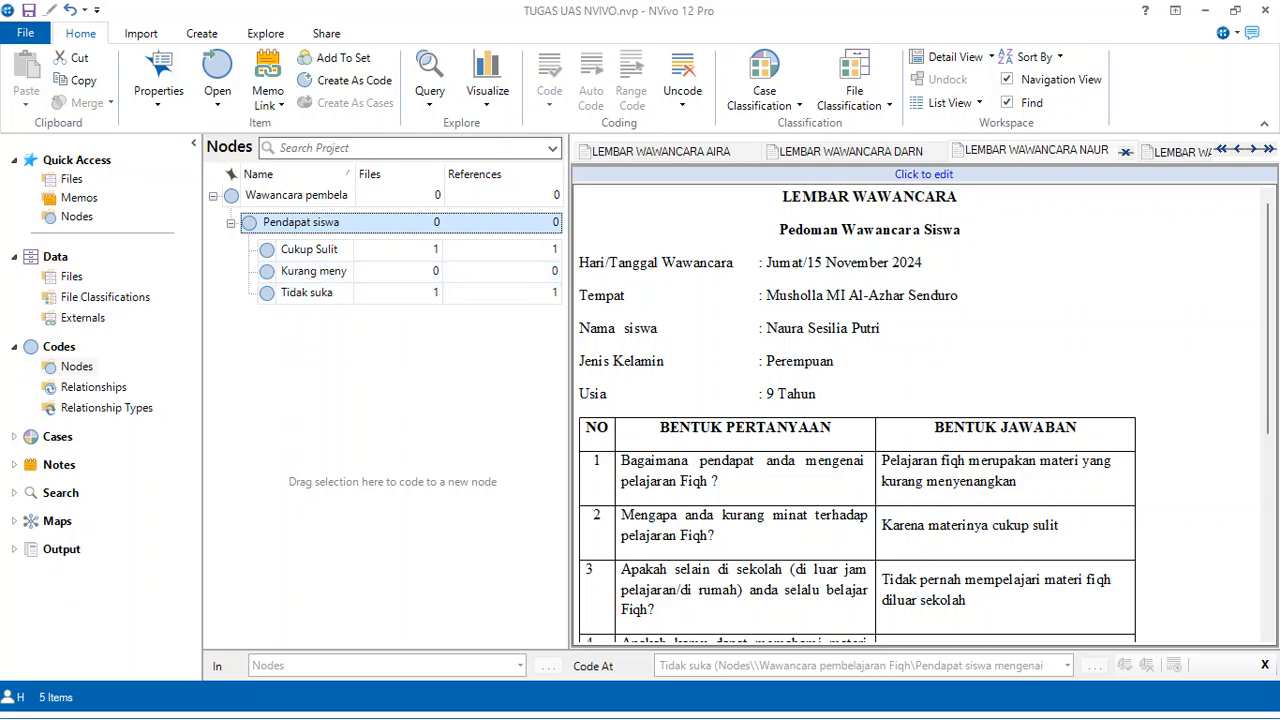
- Code the words "kurang menyenangkan" in the third interview's answer to question 1 at the Kurang menyenangkan node
left_click_drag(881, 481, 1017, 481)
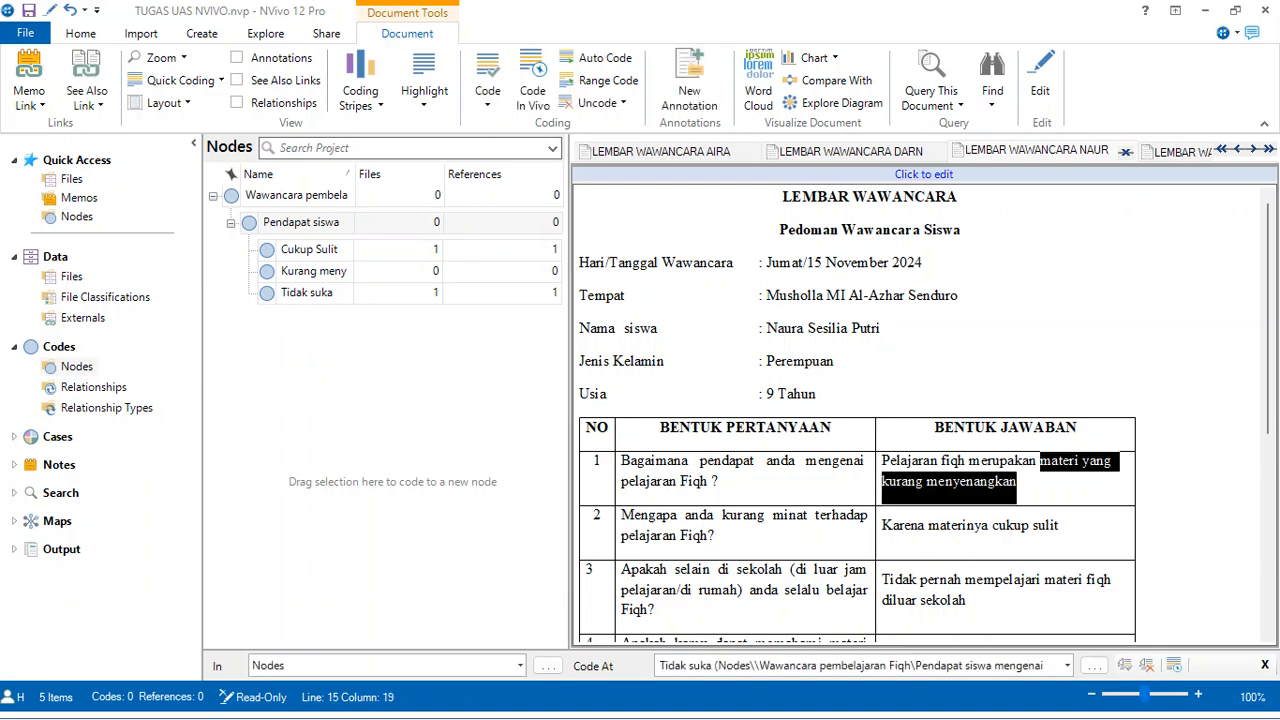
left_click(882, 481)
left_click_drag(1040, 461, 882, 461)
left_click(882, 481)
left_click(1017, 481)
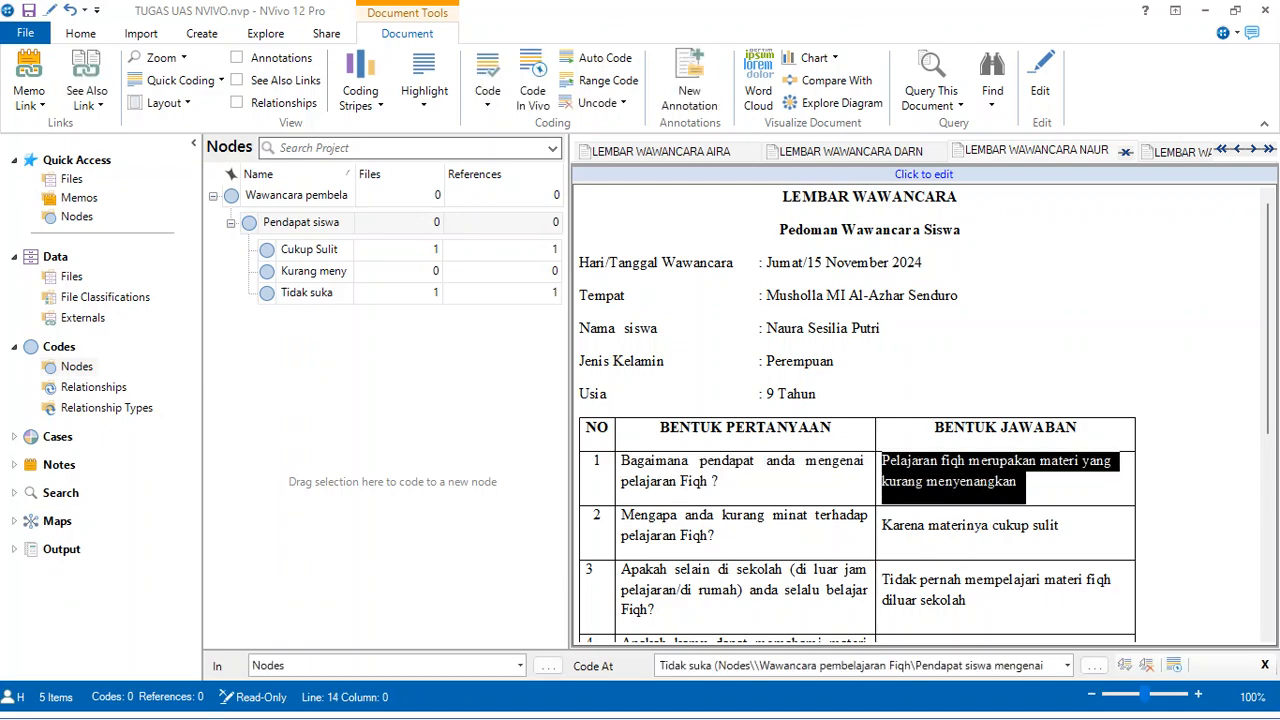
left_click(896, 481)
left_click(889, 481)
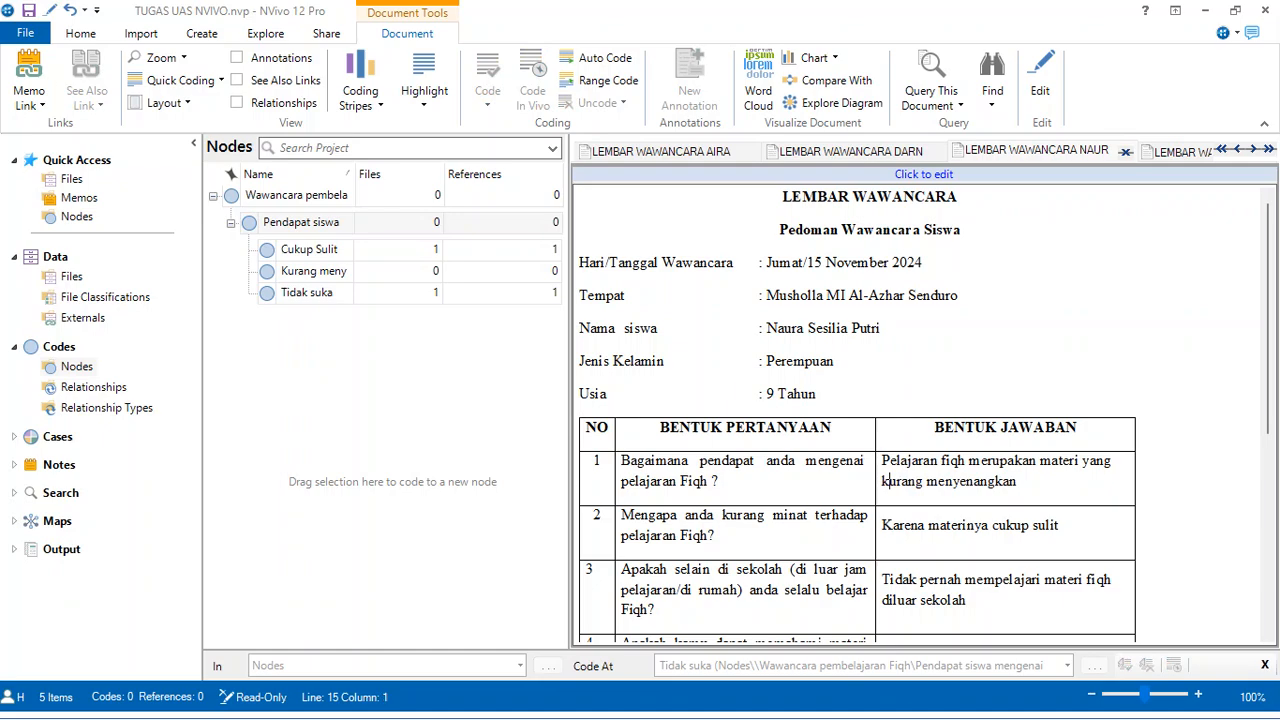
left_click(882, 481)
left_click_drag(882, 481, 1016, 481)
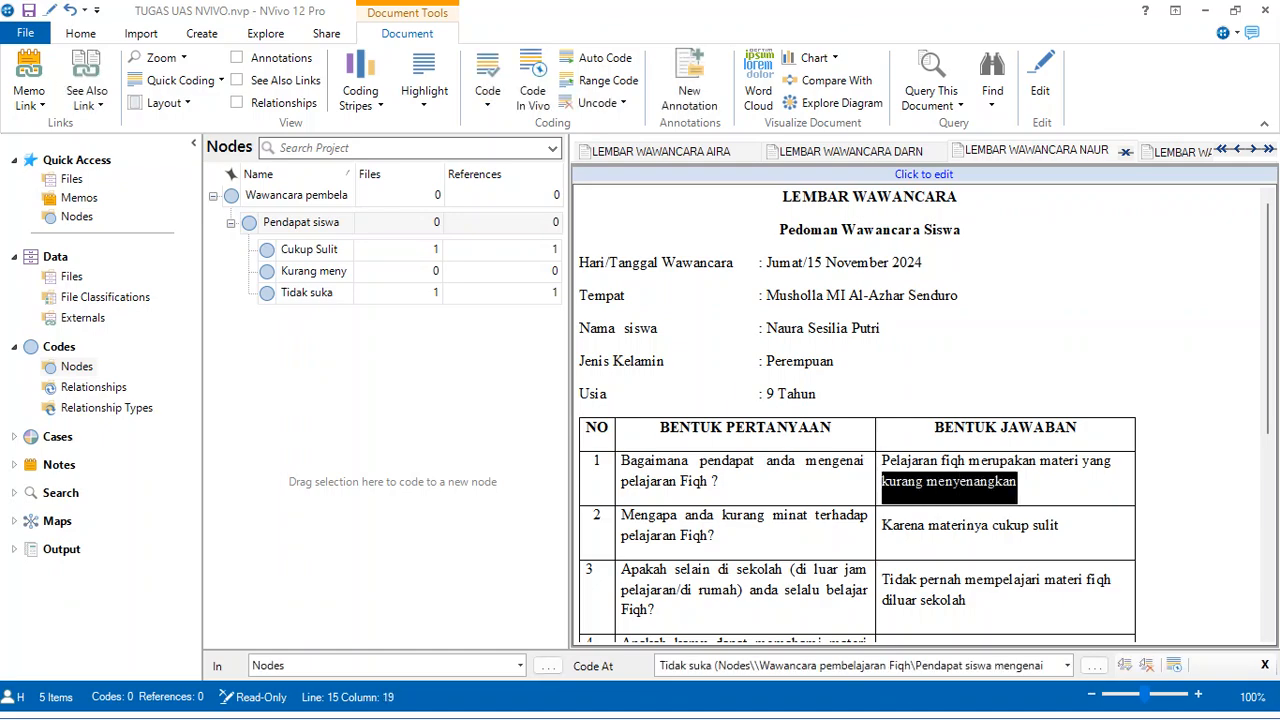
left_click_drag(950, 482, 313, 272)
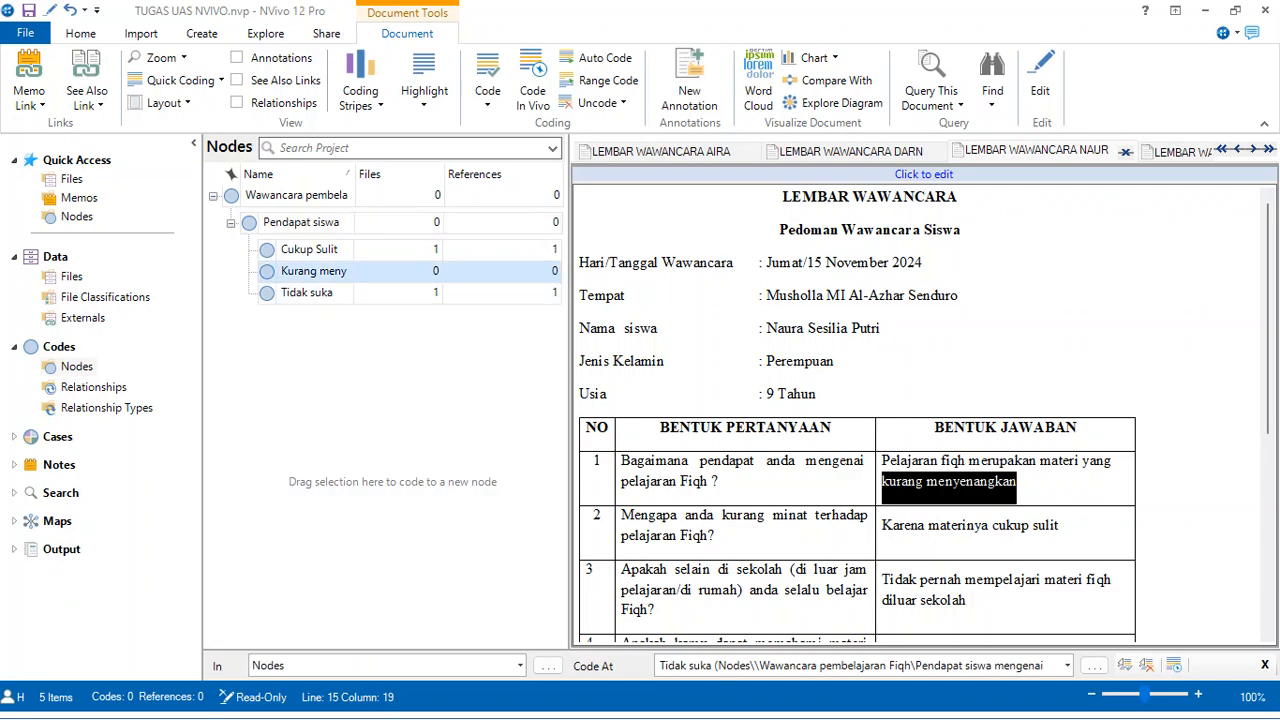
left_click_drag(313, 272, 313, 272)
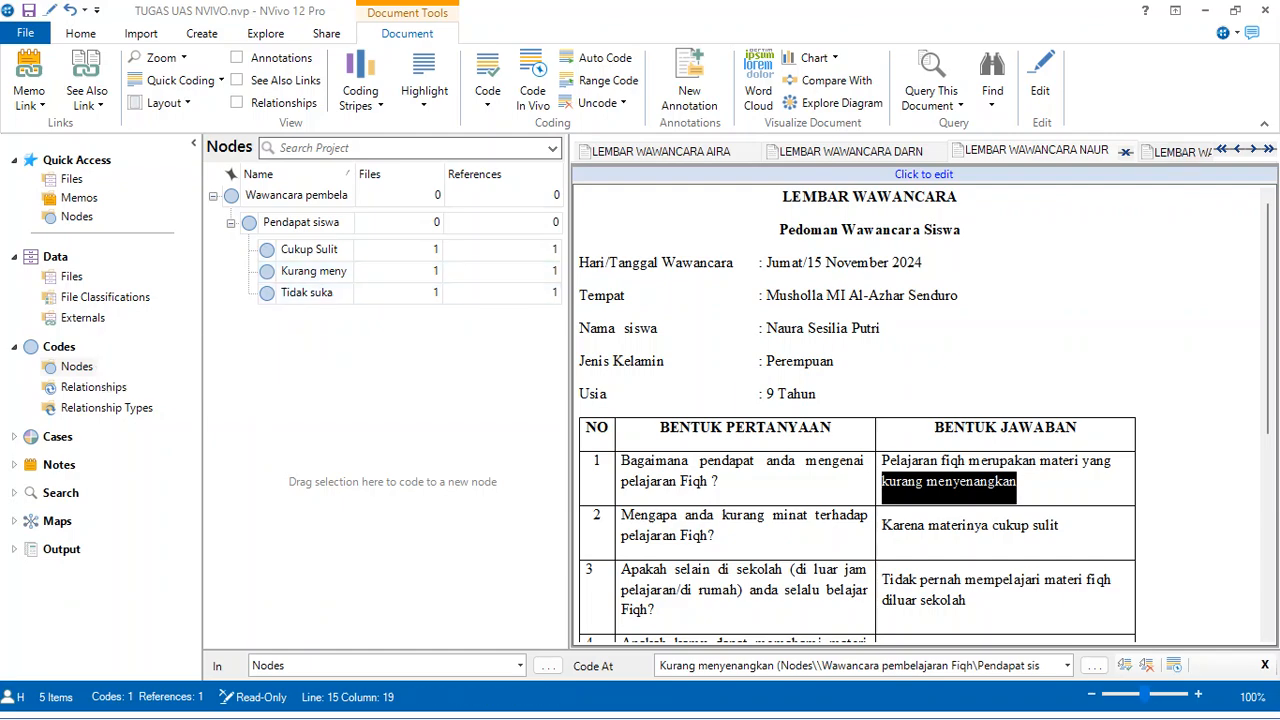
- In the fourth interview document, code the words "sulit dimengerti" in the answer to question 1 at the Cukup Sulit node
left_click(1180, 151)
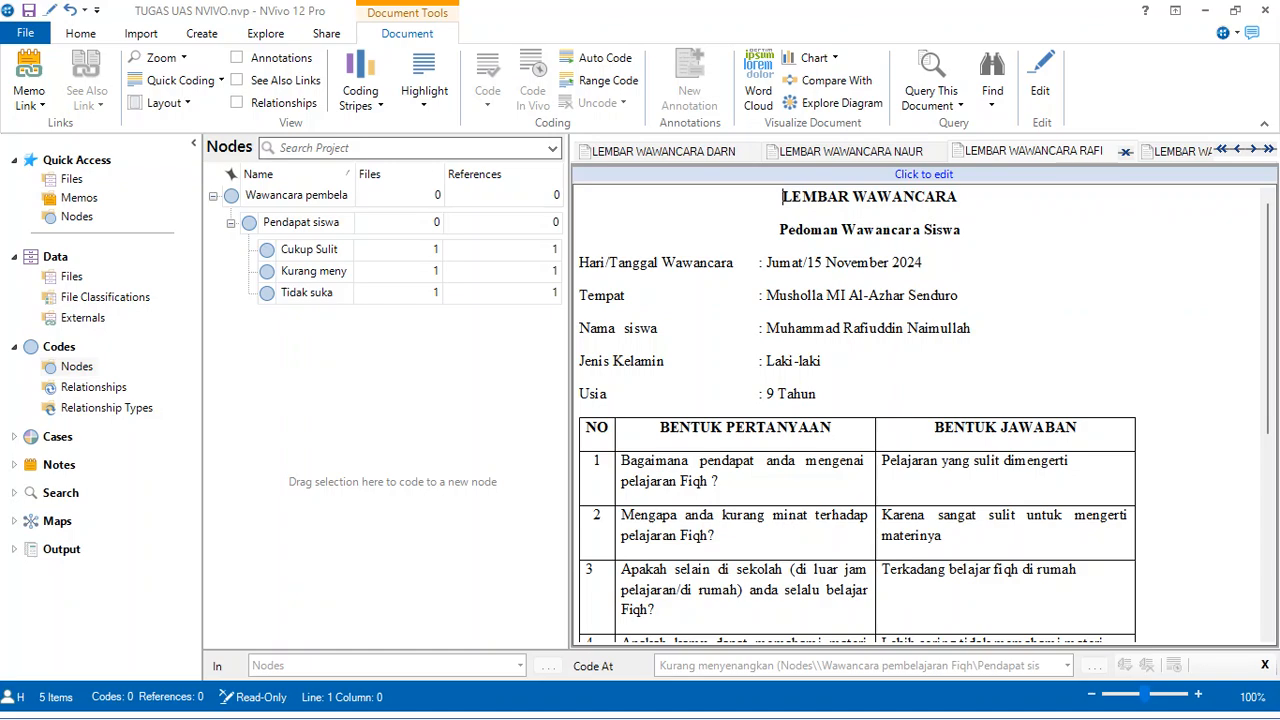
left_click_drag(971, 461, 999, 462)
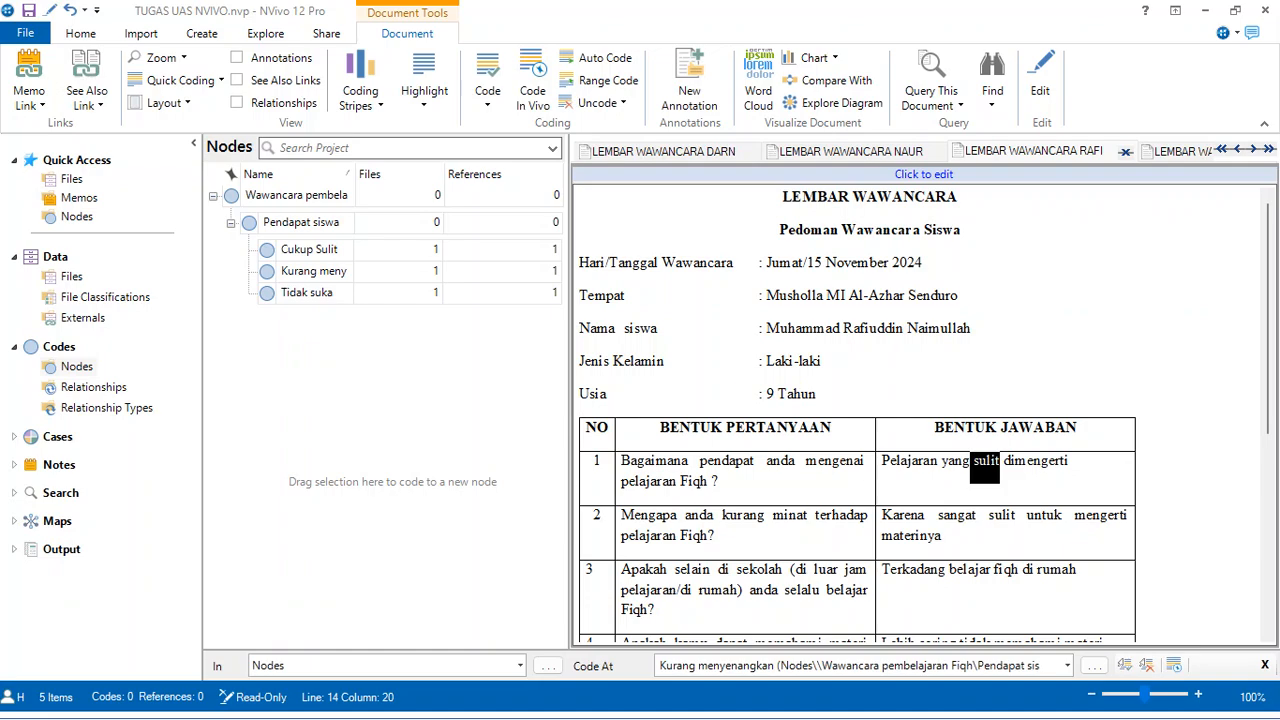
left_click(975, 466)
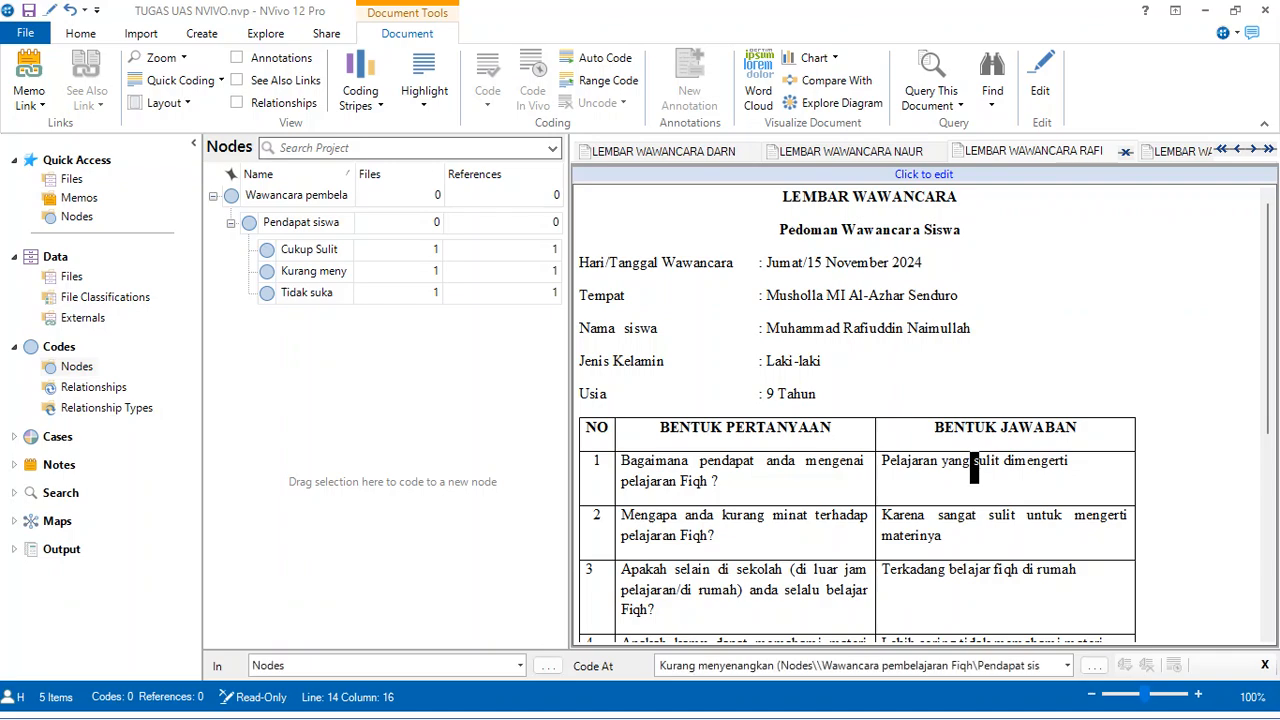
key("Left")
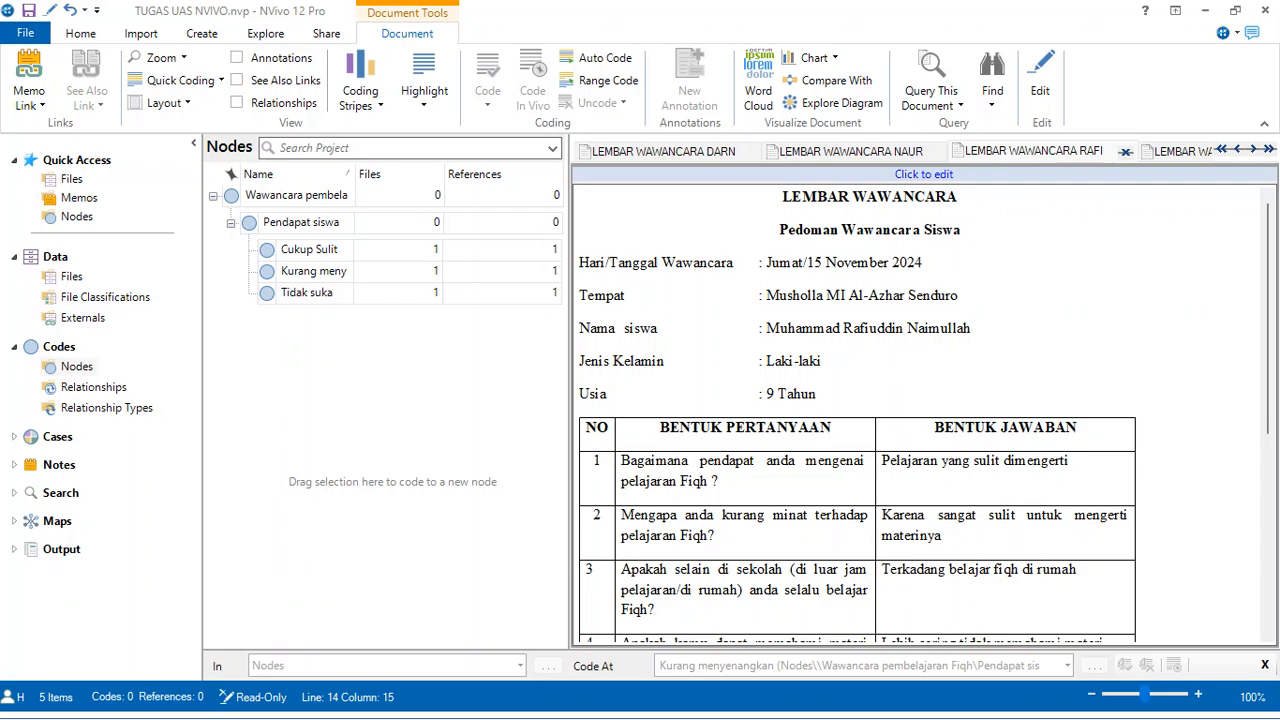
left_click(1049, 461)
left_click(970, 461)
left_click_drag(970, 461, 1068, 461)
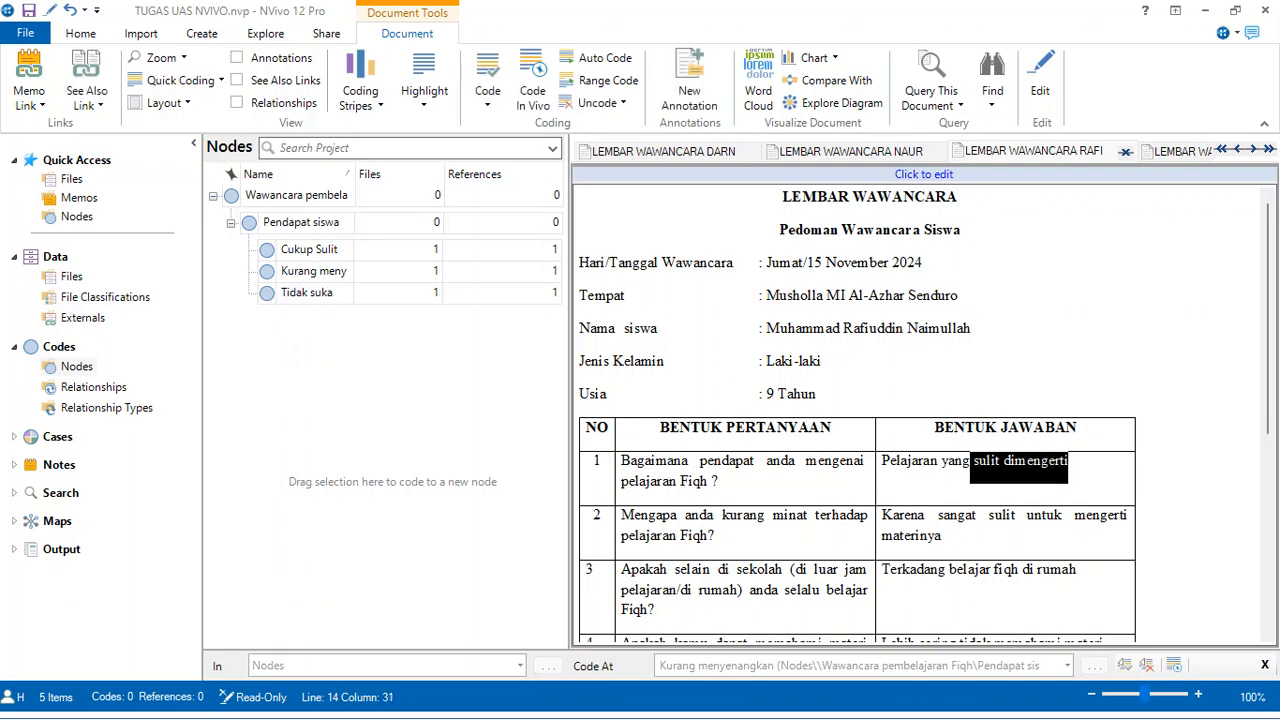
left_click_drag(1019, 463, 312, 250)
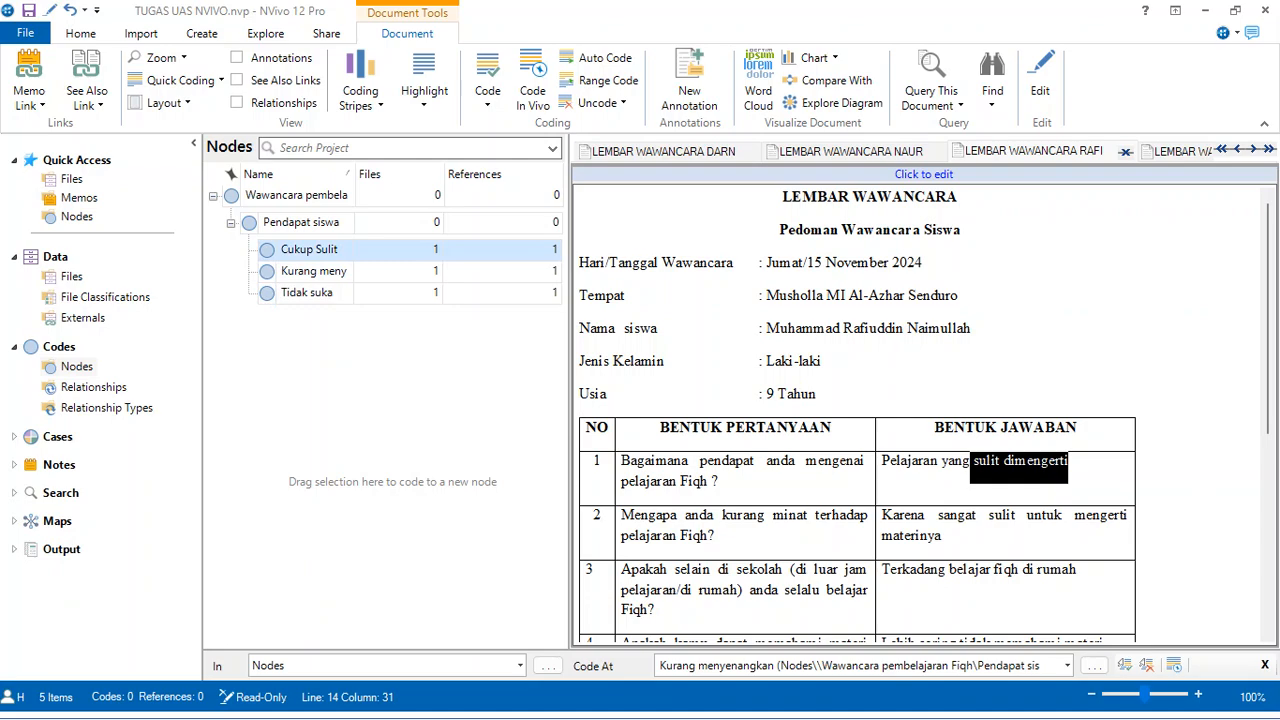
left_click_drag(312, 250, 312, 250)
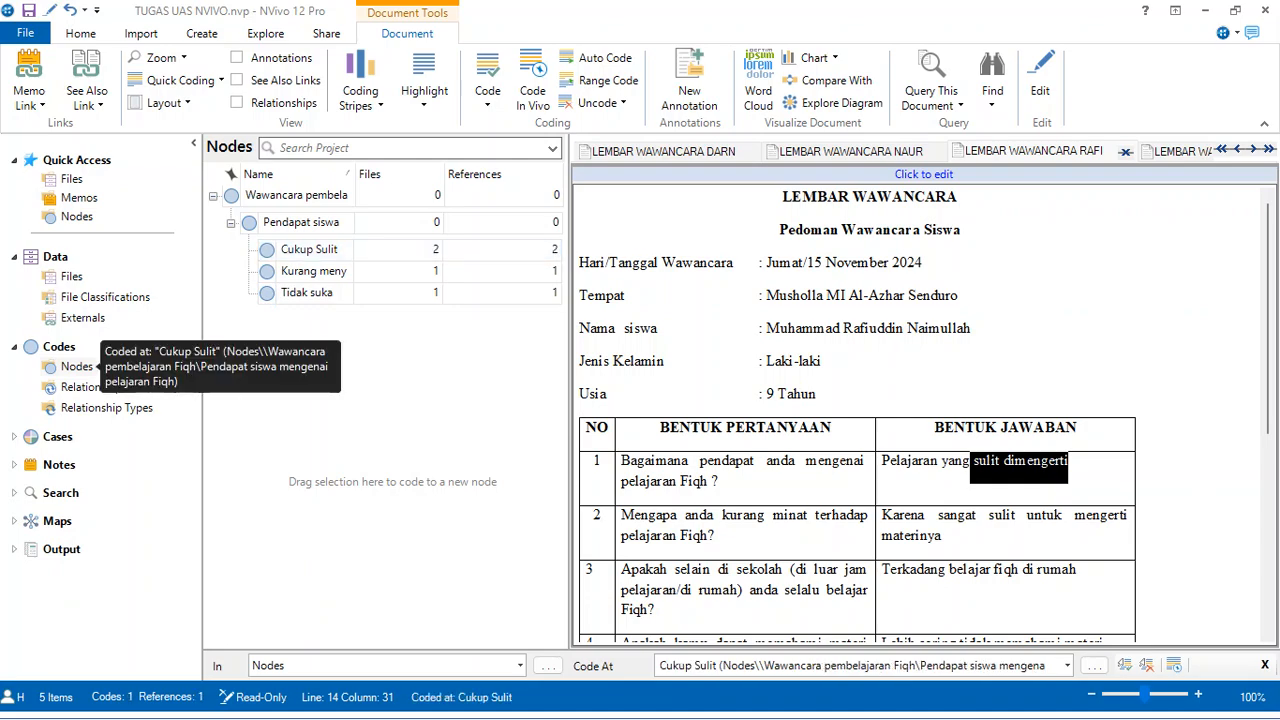
- In the fifth interview document, code the words "agak susah" in the answer to question 1 at the Cukup Sulit node
left_click(1183, 152)
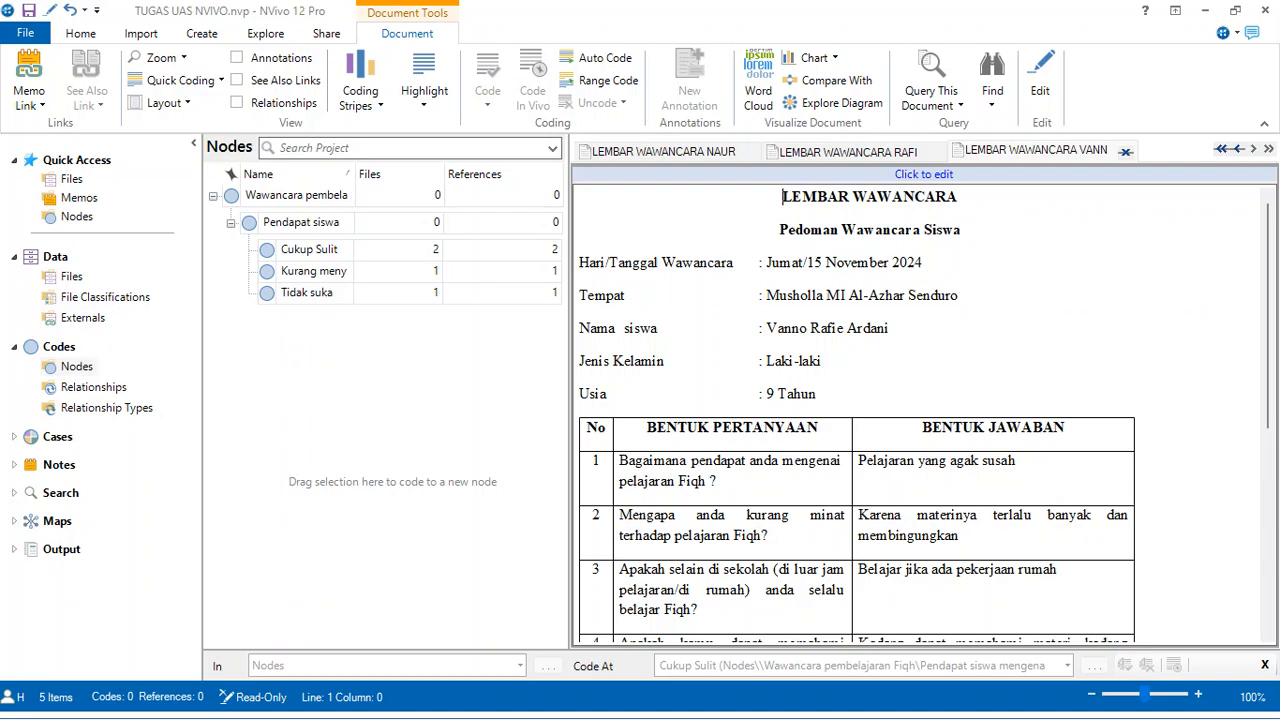
left_click(950, 461)
left_click_drag(950, 461, 1015, 461)
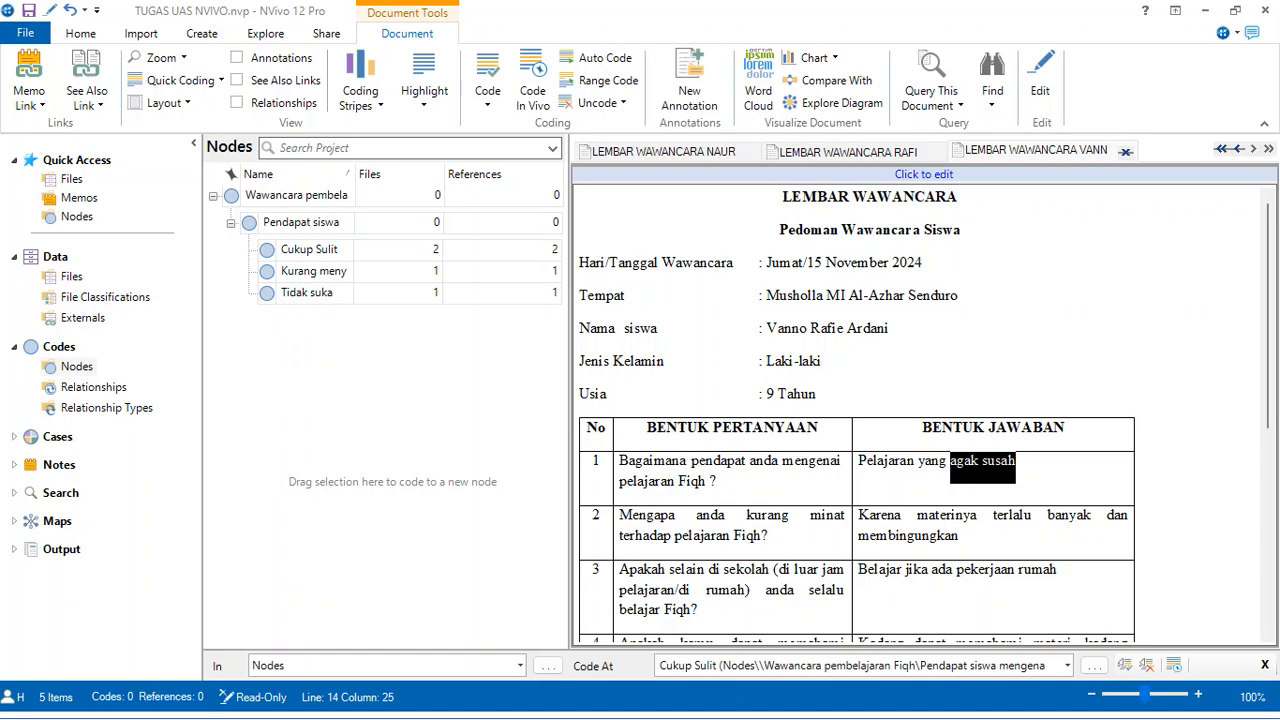
left_click_drag(984, 462, 312, 250)
- Start a Matrix Coding query and add the Pendapat siswa mengenai pelajaran Fiqh node to its rows
left_click(265, 33)
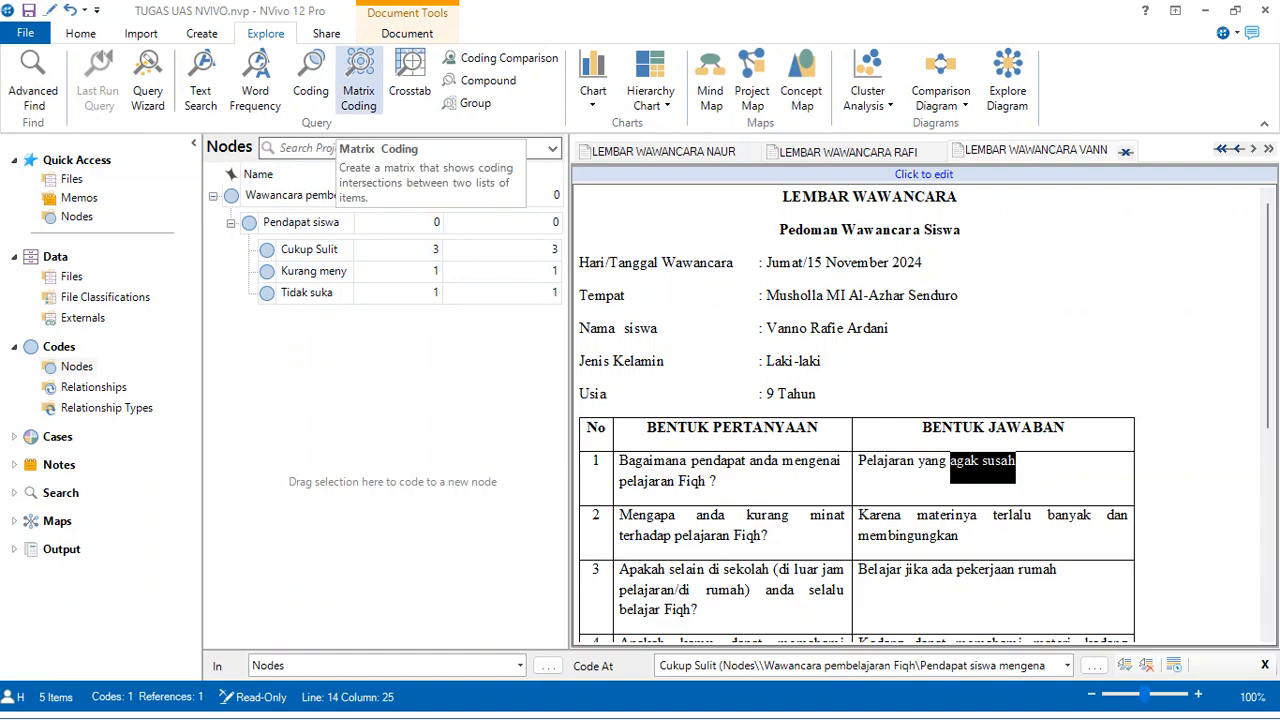
left_click(358, 80)
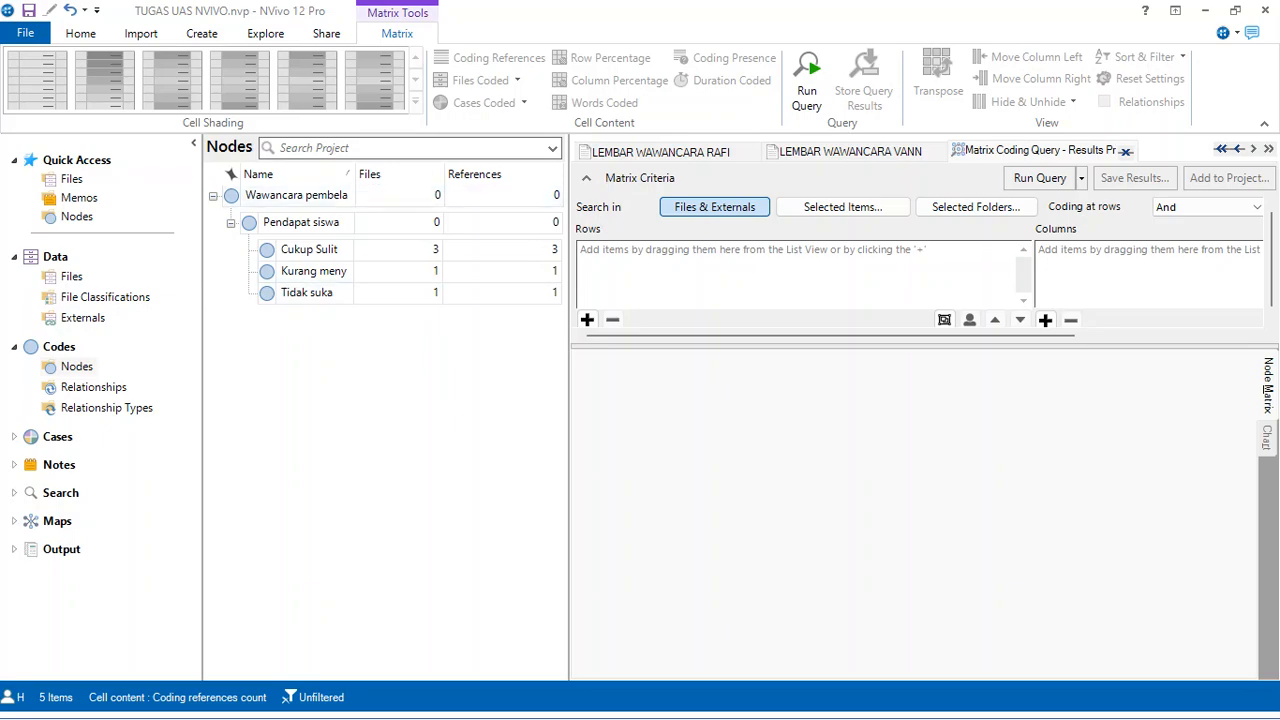
left_click(302, 223)
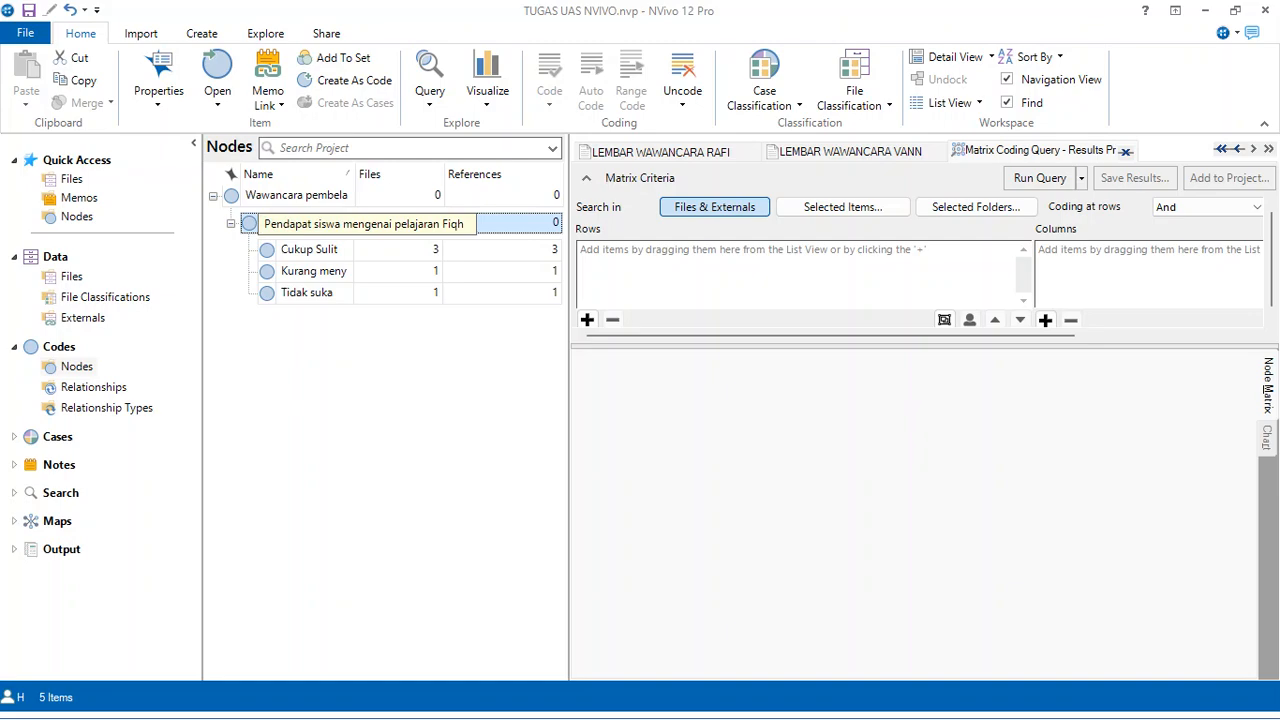
left_click(320, 370)
left_click(310, 223)
left_click_drag(310, 223, 660, 275)
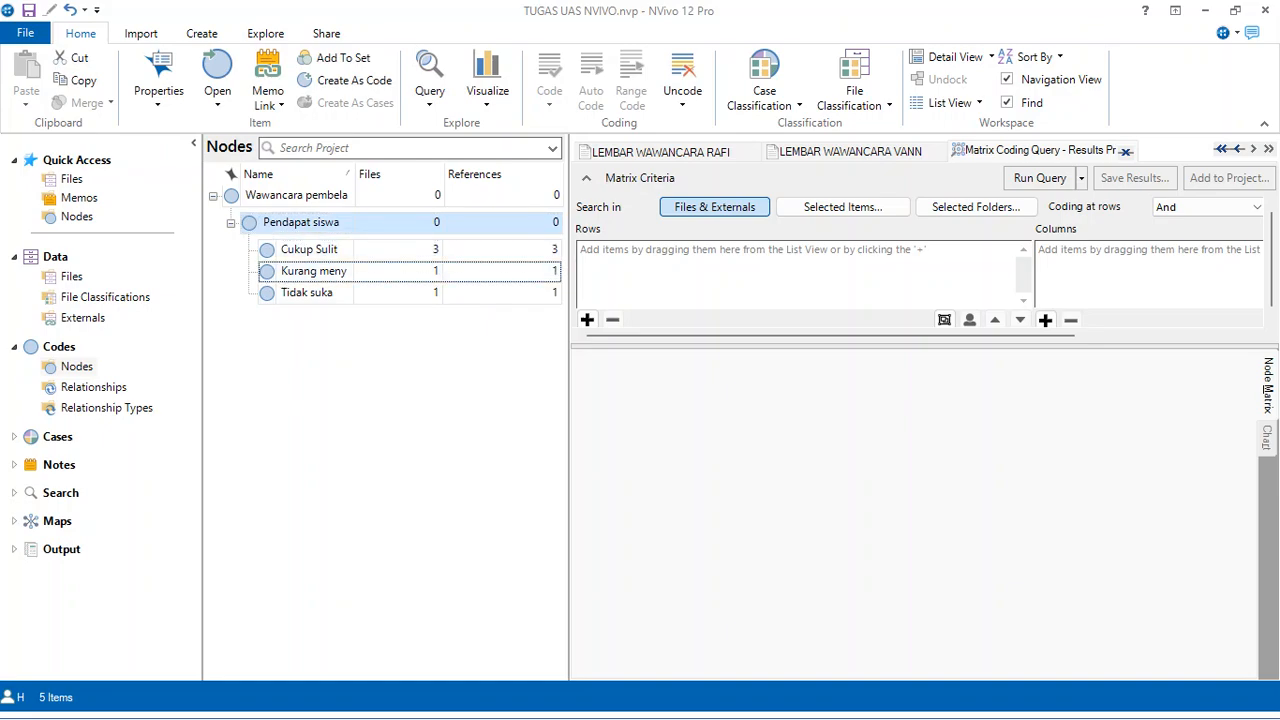
left_click_drag(660, 275, 660, 272)
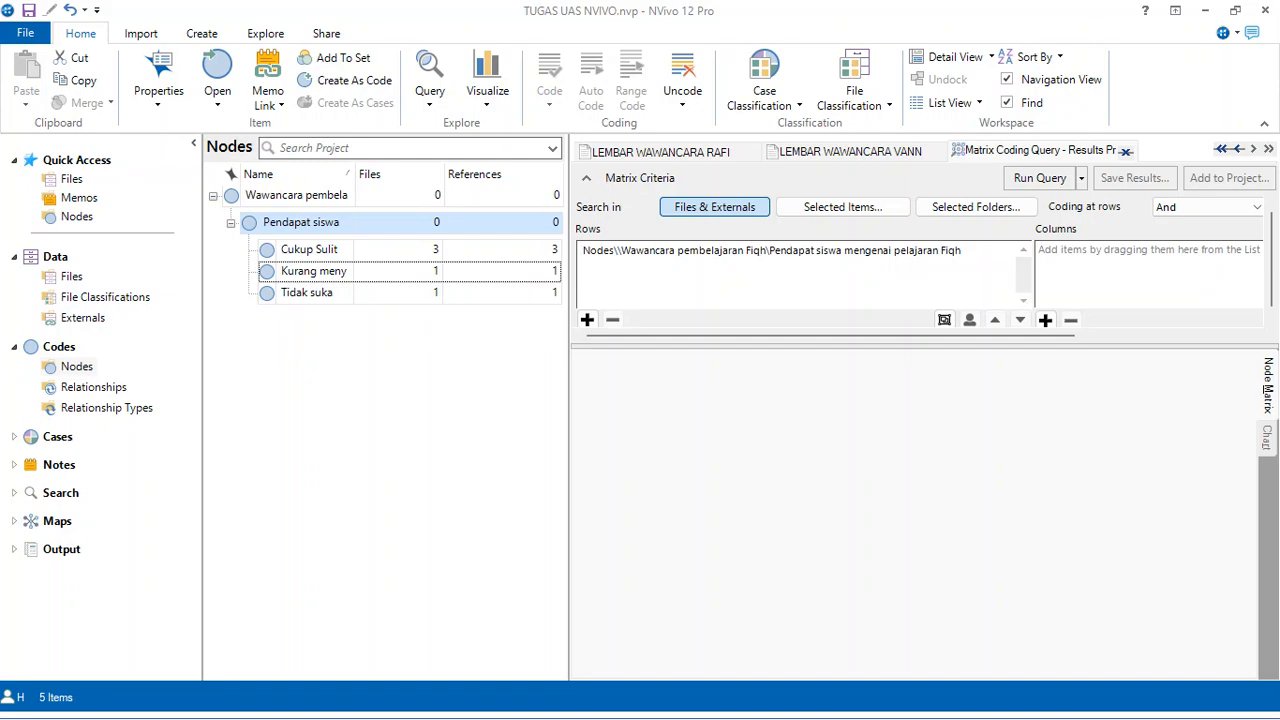
- Add the Cukup Sulit, Kurang menyenangkan and Tidak suka nodes as the matrix columns and set the coding at rows to Or
left_click(310, 250)
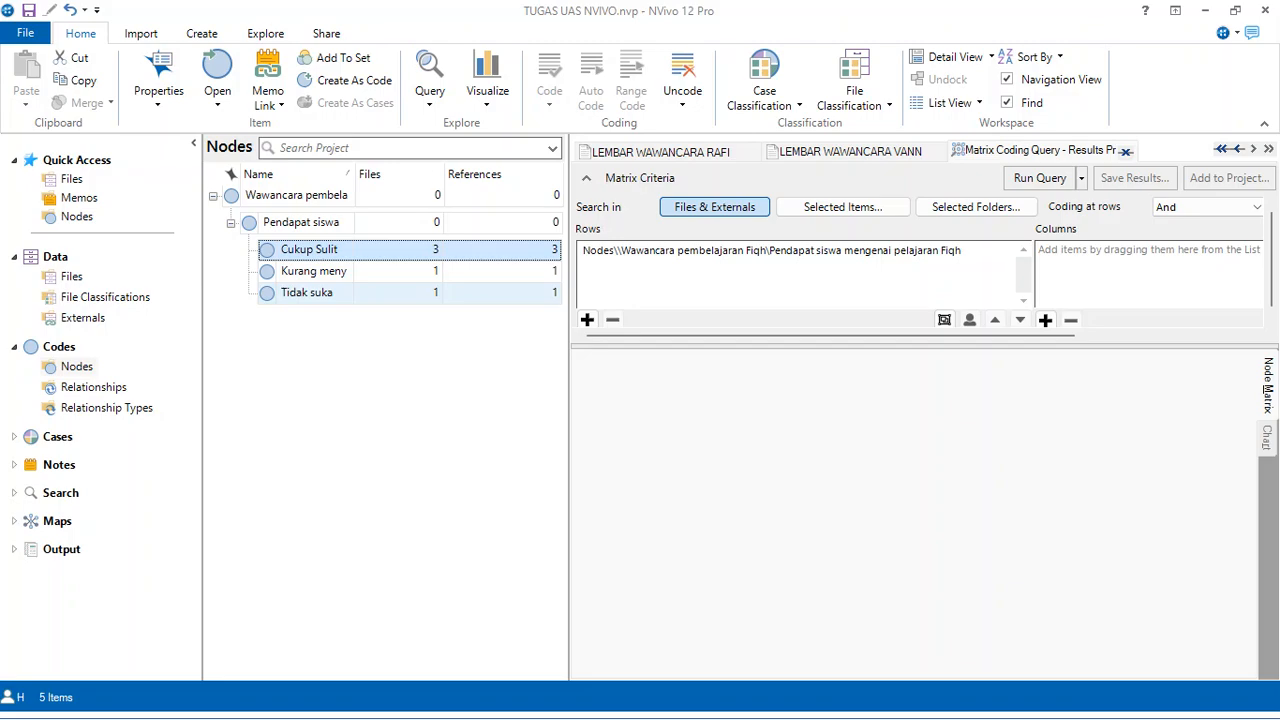
left_click(308, 293, "shift")
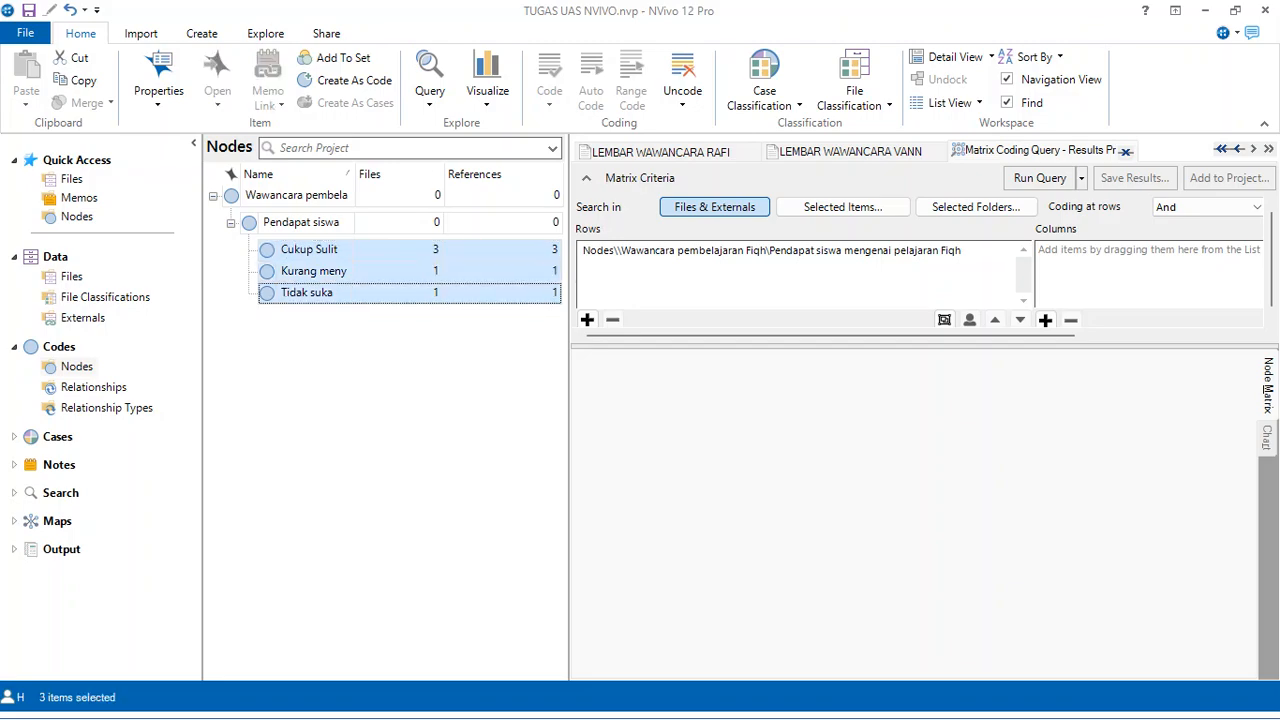
left_click(380, 400)
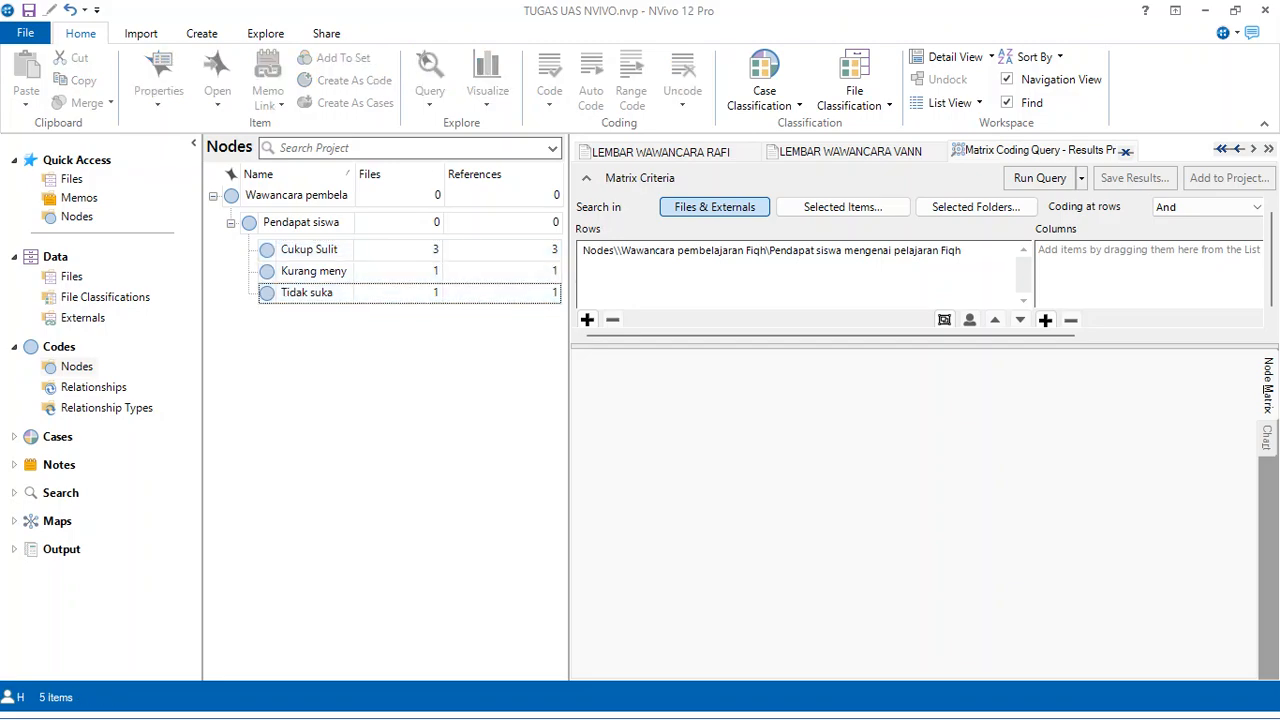
left_click(309, 250)
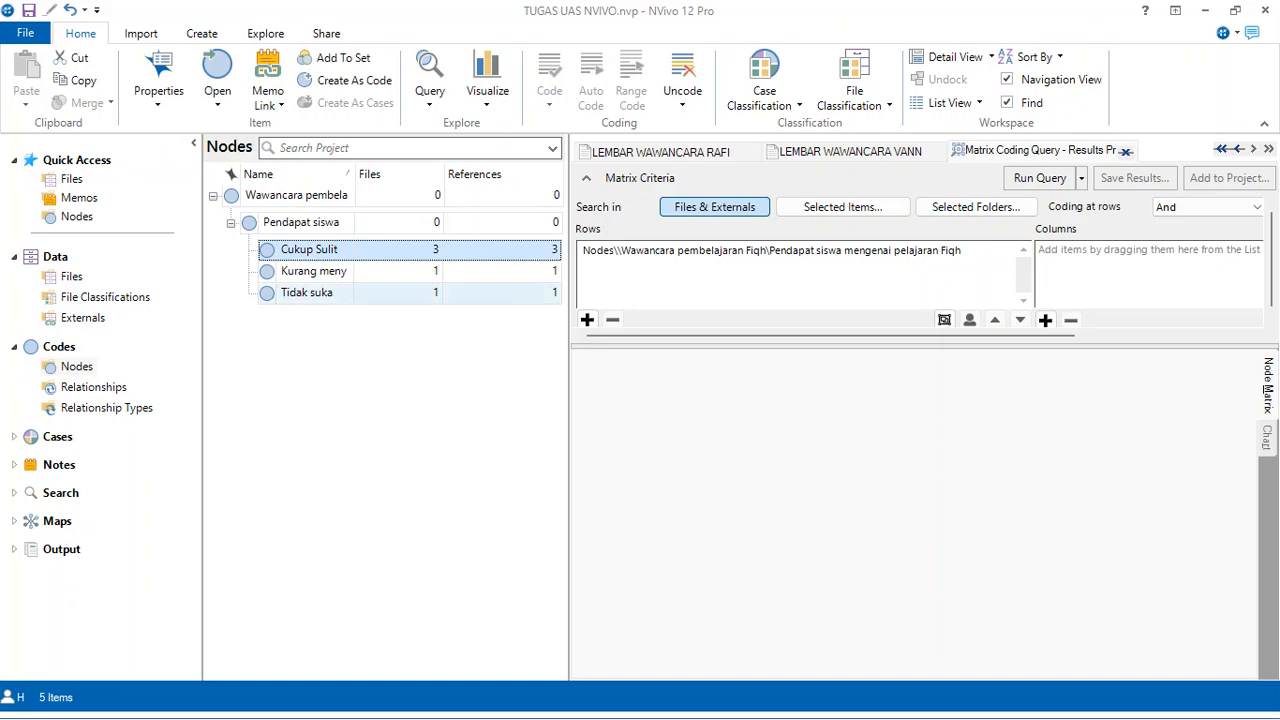
left_click(308, 293, "shift")
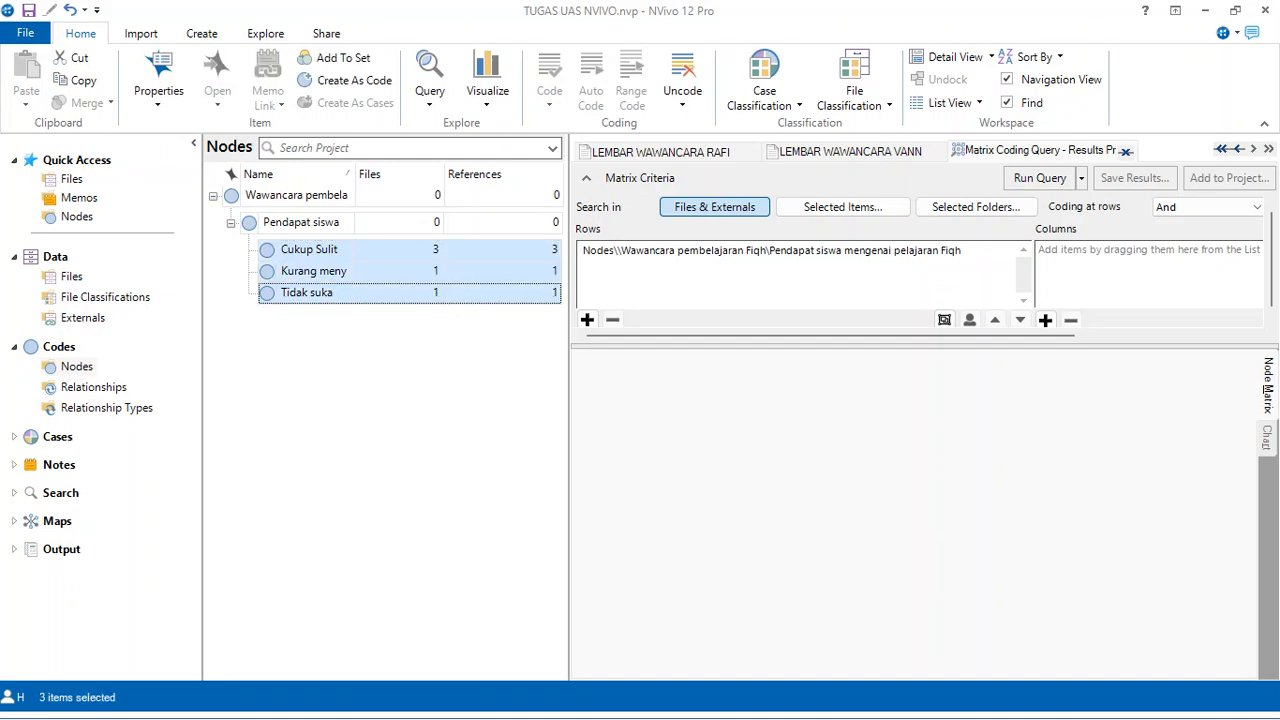
left_click_drag(313, 271, 320, 271)
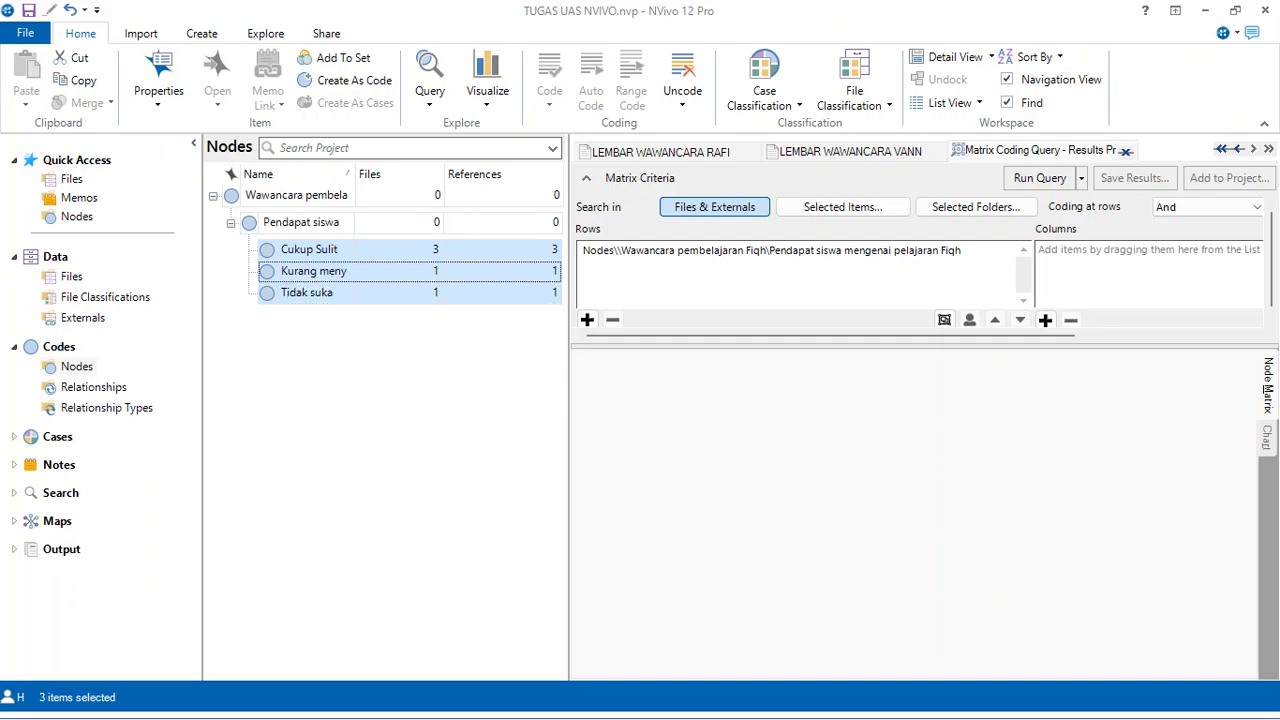
left_click_drag(320, 271, 1148, 266)
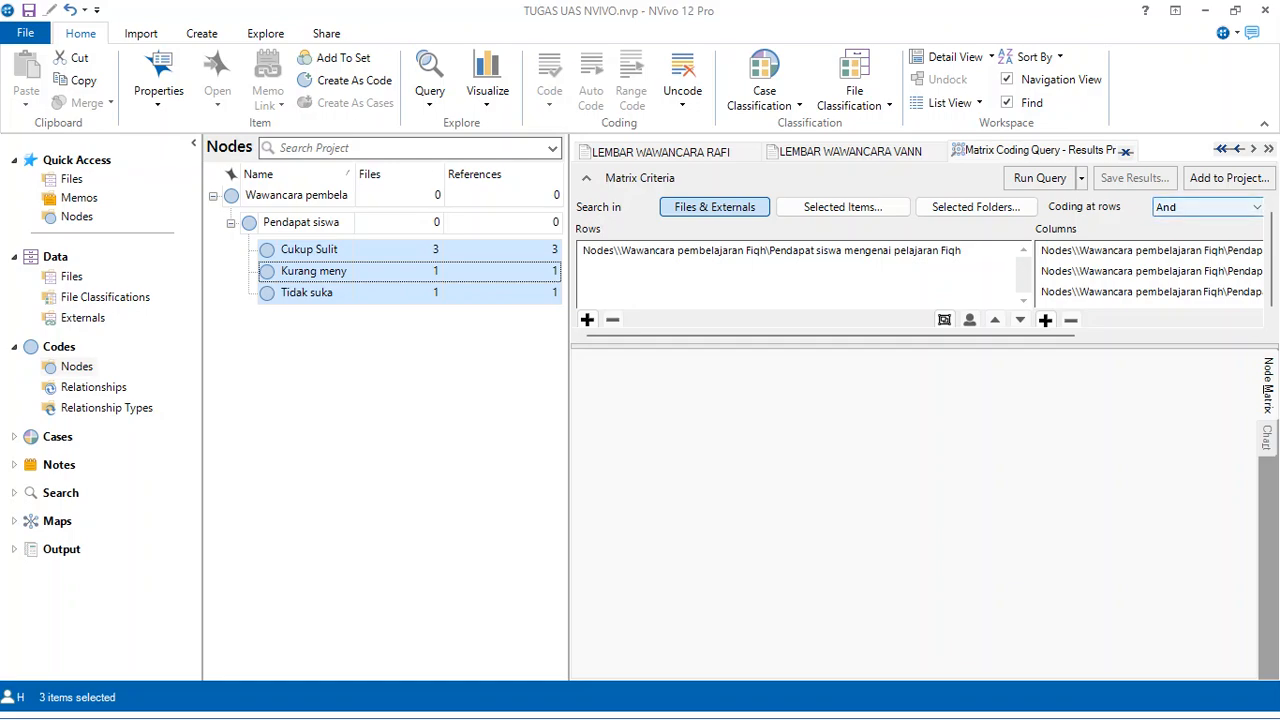
left_click(1208, 207)
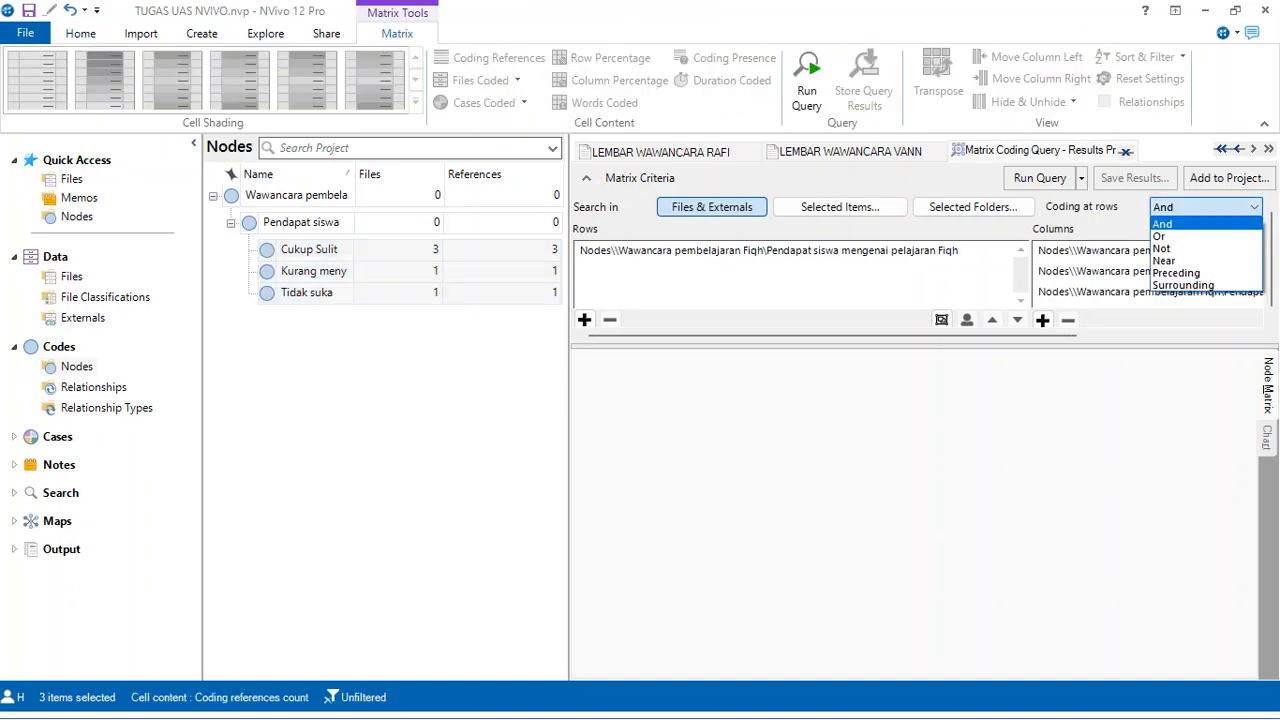
left_click(1205, 237)
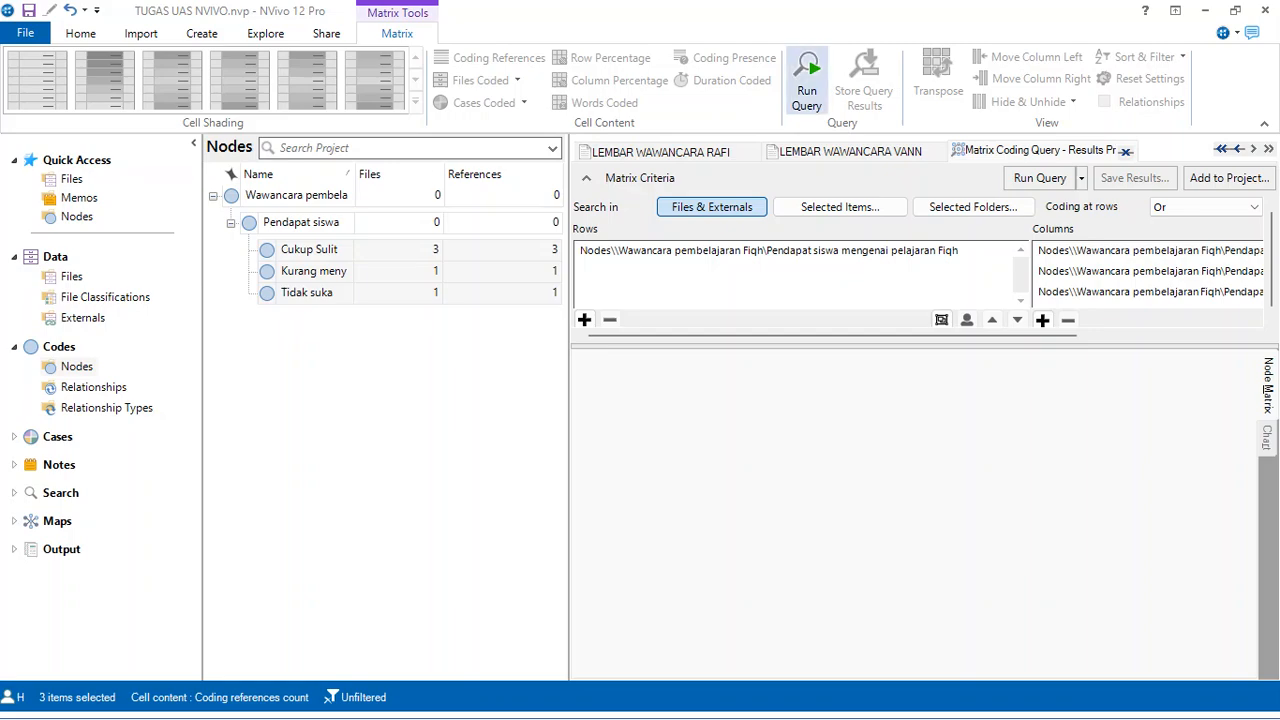
- Run the matrix coding query and show its results as a chart
left_click(806, 90)
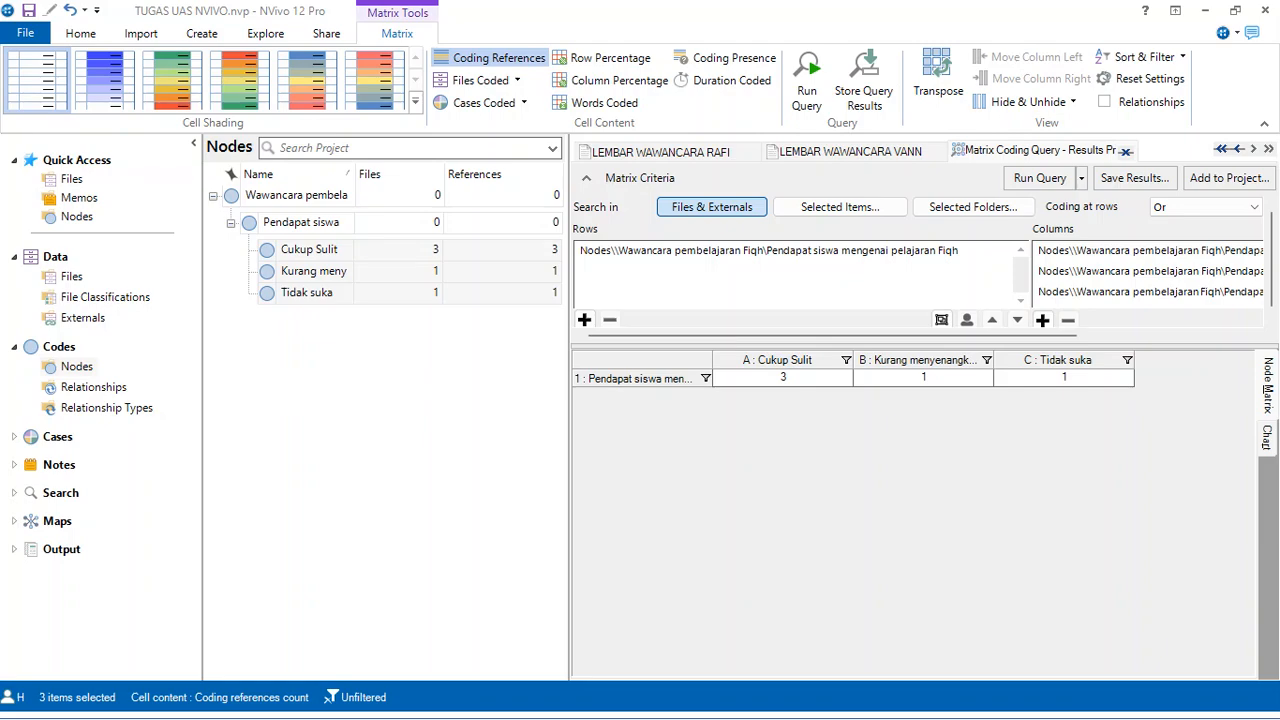
left_click(1267, 438)
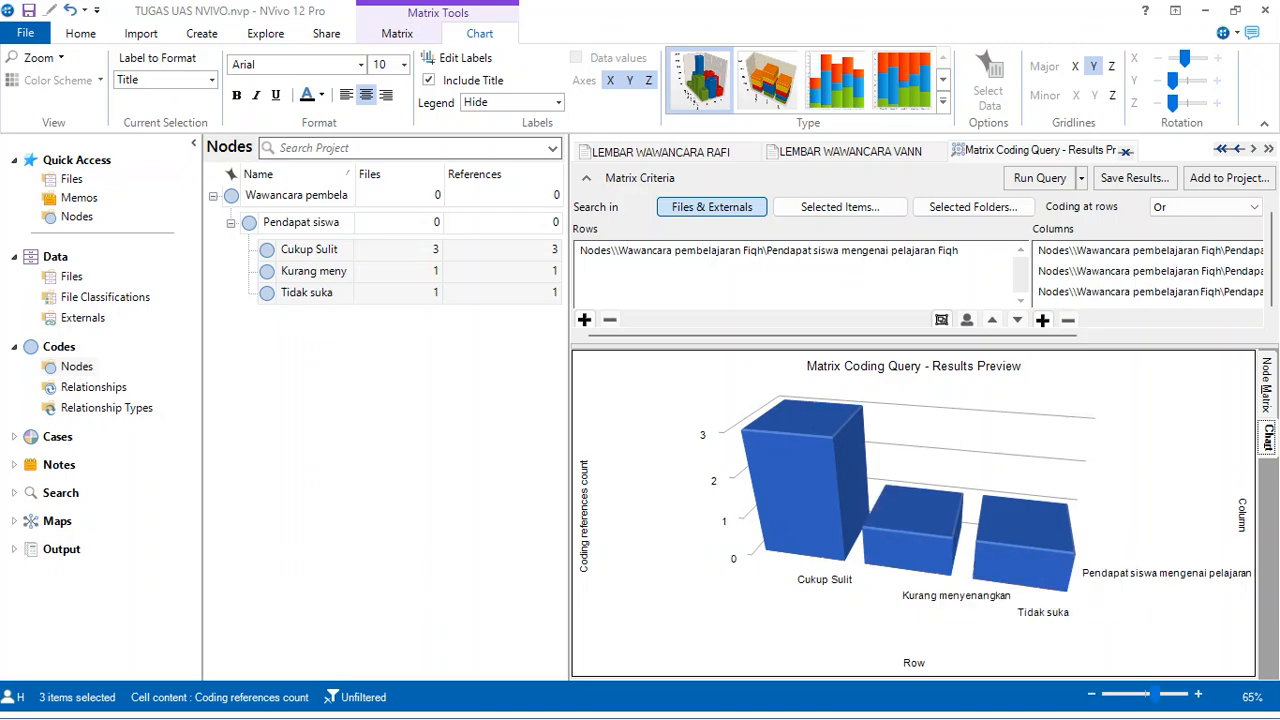
- Preview the query results as a Grouped Bar chart, then return the chart to 3D Column
left_click(942, 101)
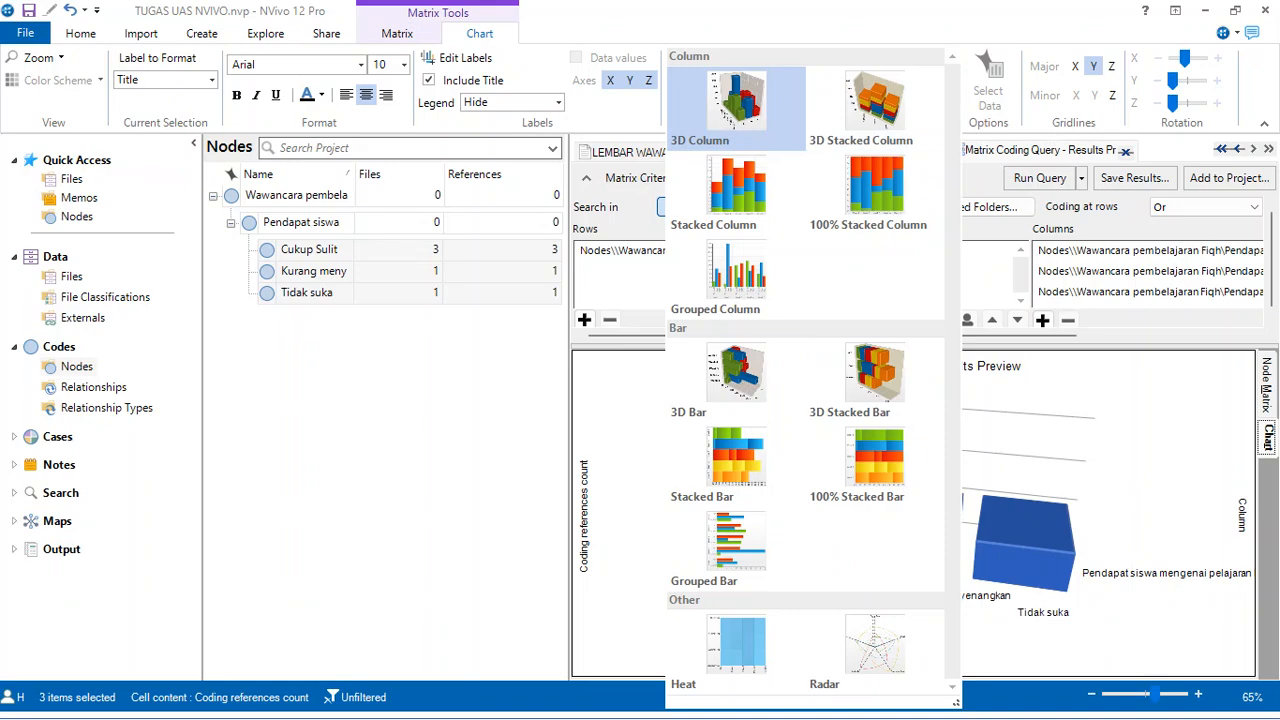
left_click(736, 549)
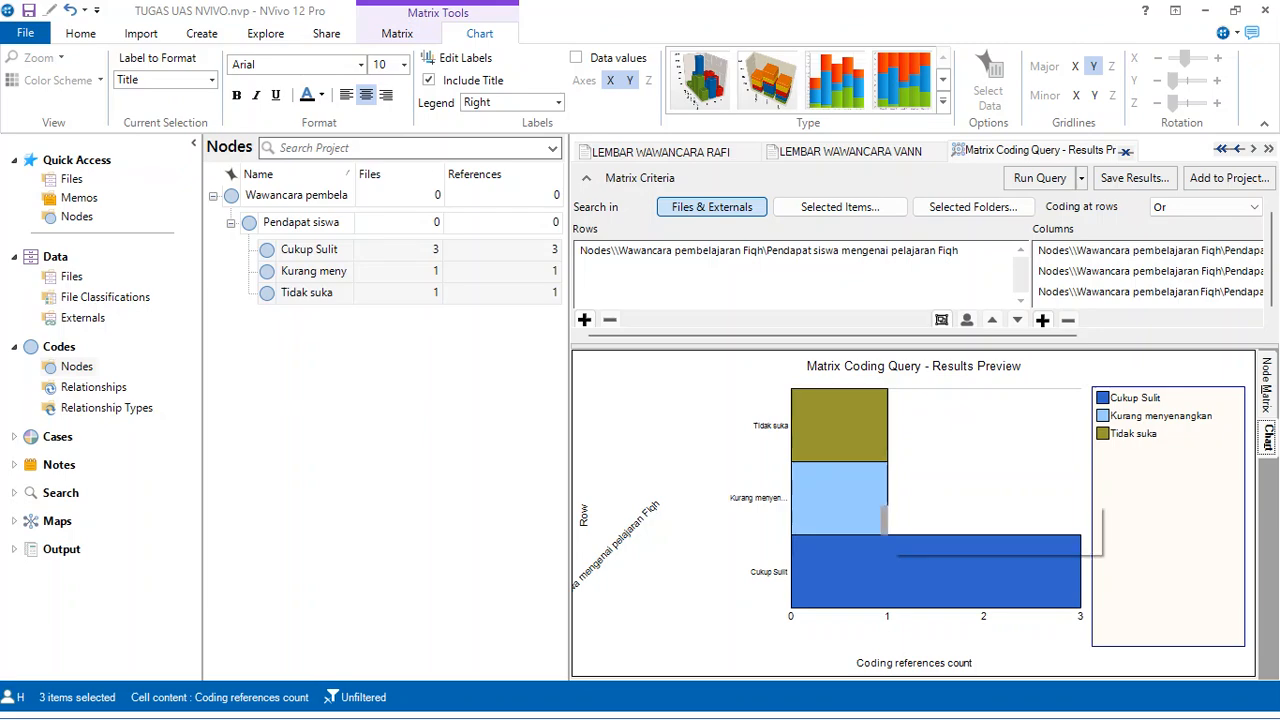
mouse_move(1046, 601)
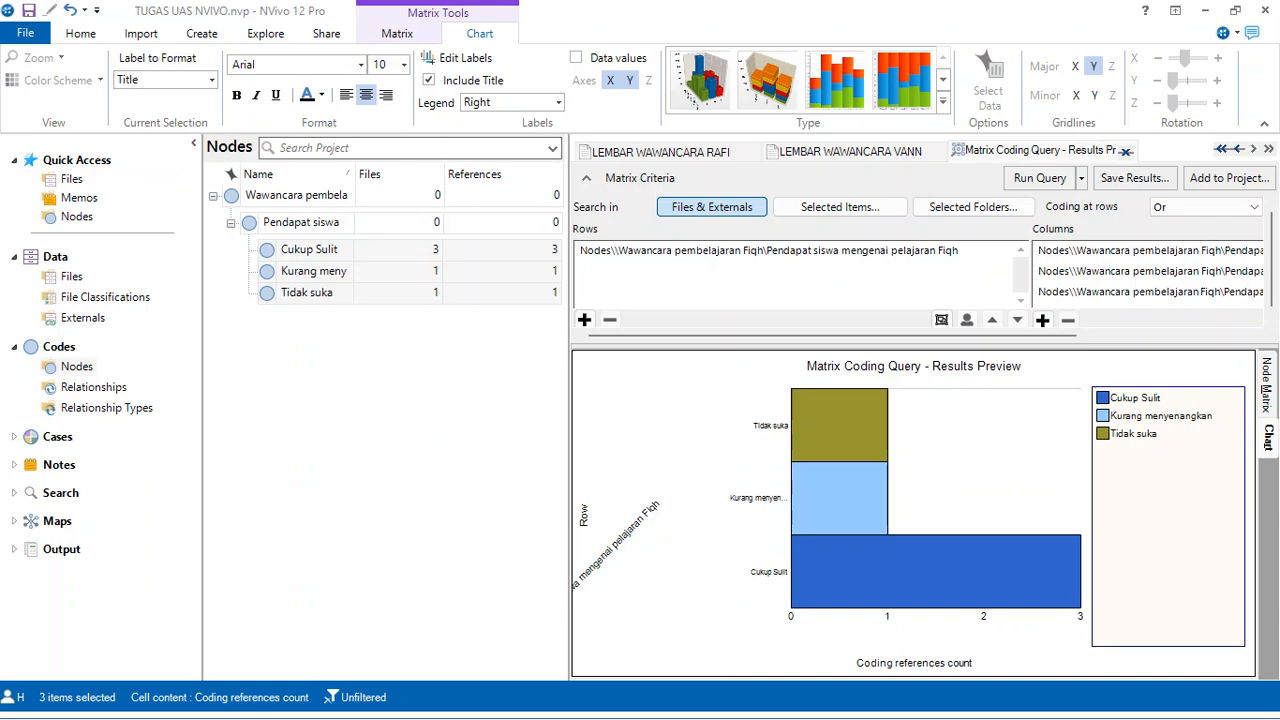
left_click(942, 101)
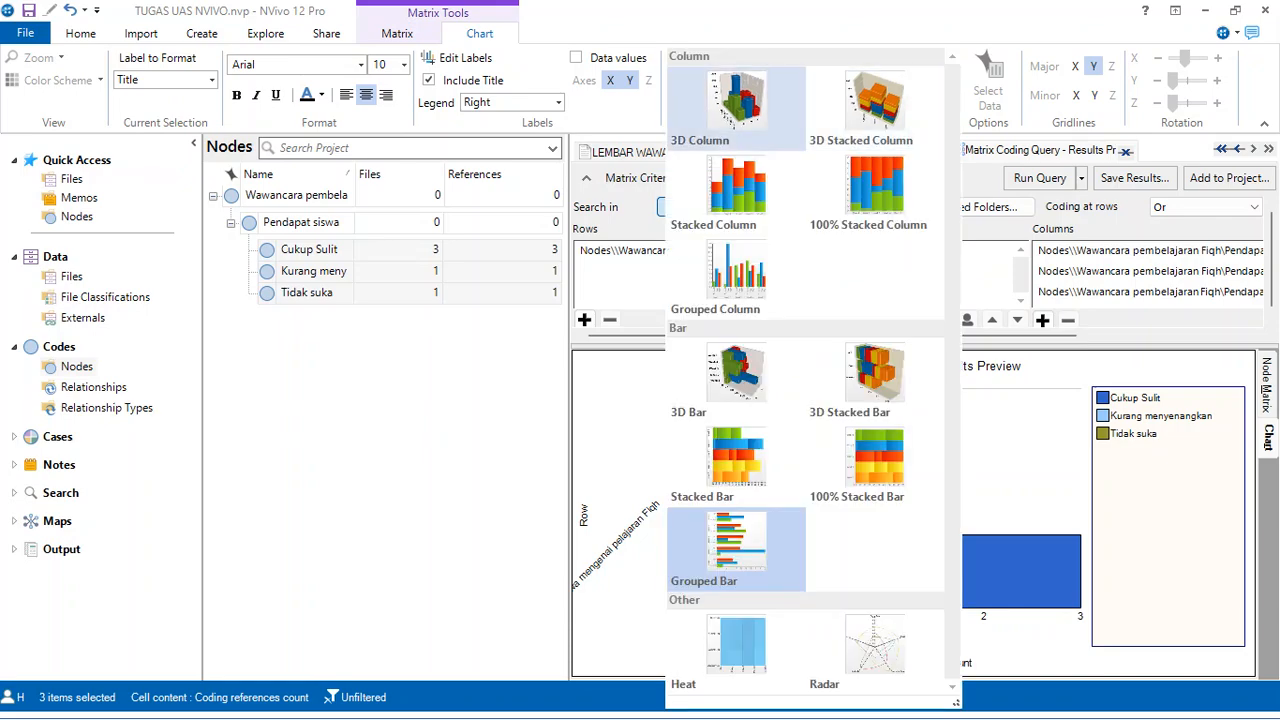
left_click(736, 105)
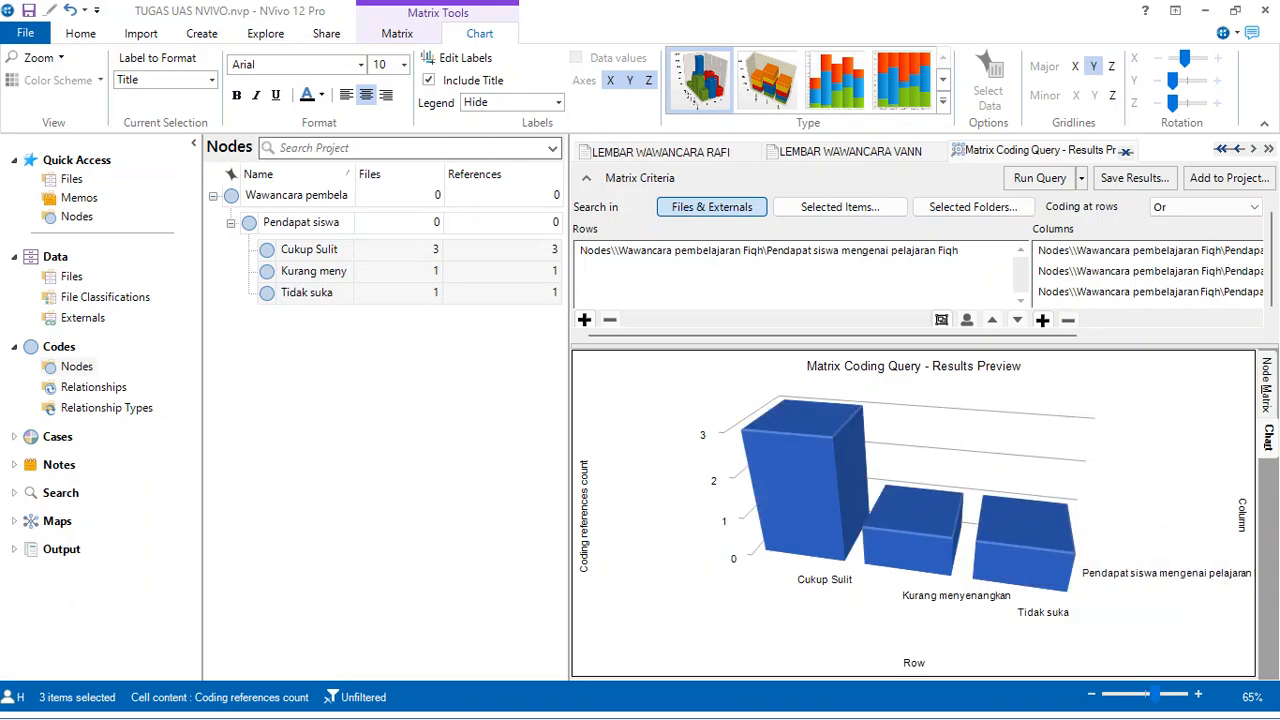
- Export the 3D column chart to the Tugas NVIVO folder as the PNG file Matrix Coding Query - Results Preview.png
right_click(1014, 408)
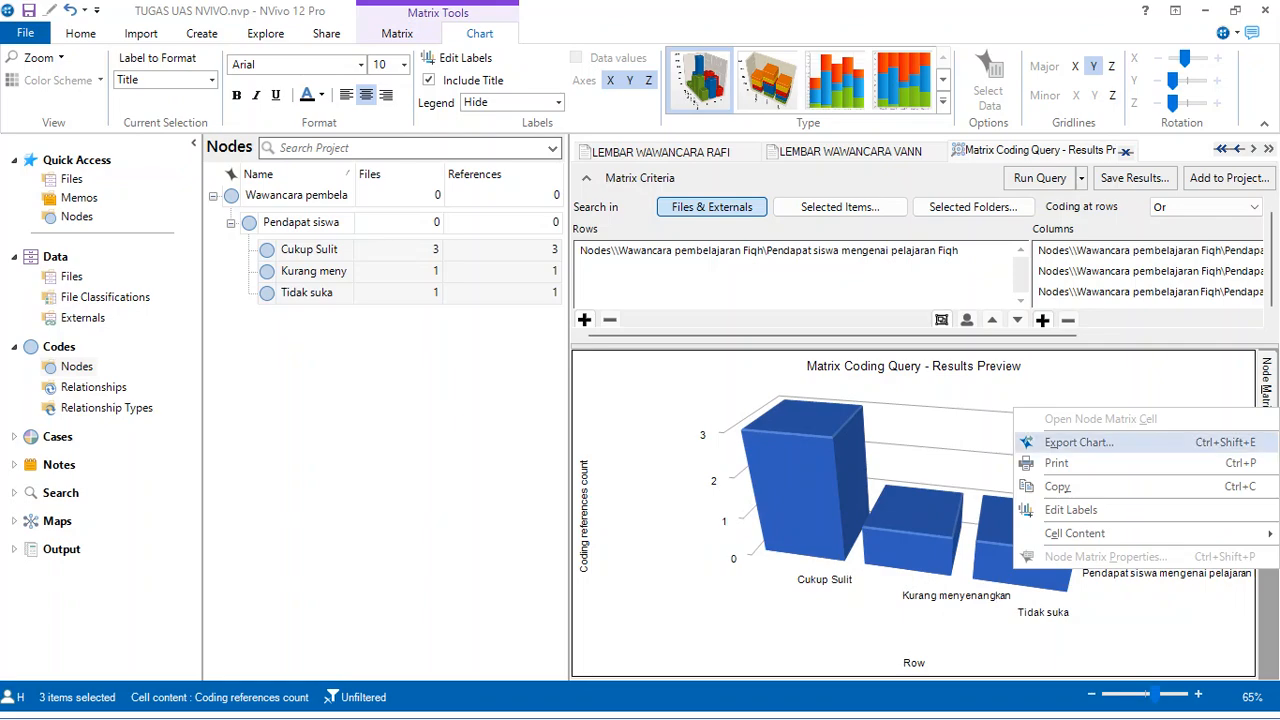
left_click(1079, 442)
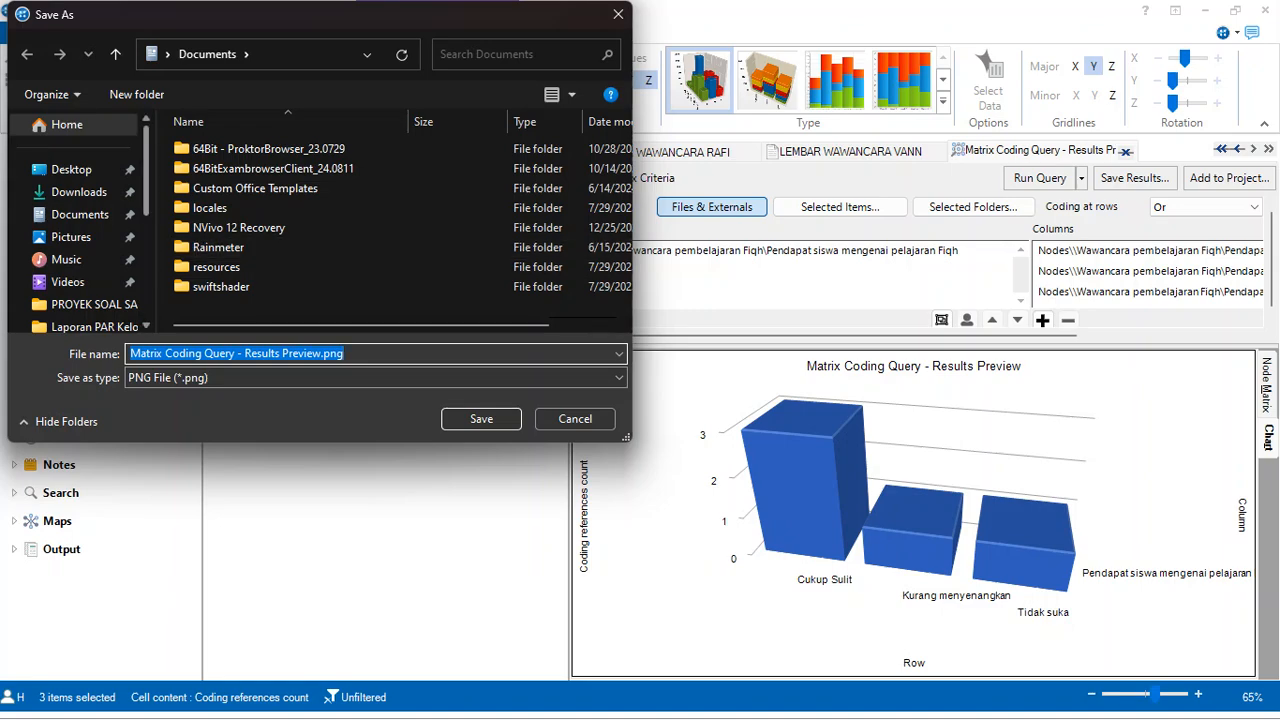
scroll(80, 220, "down", 3)
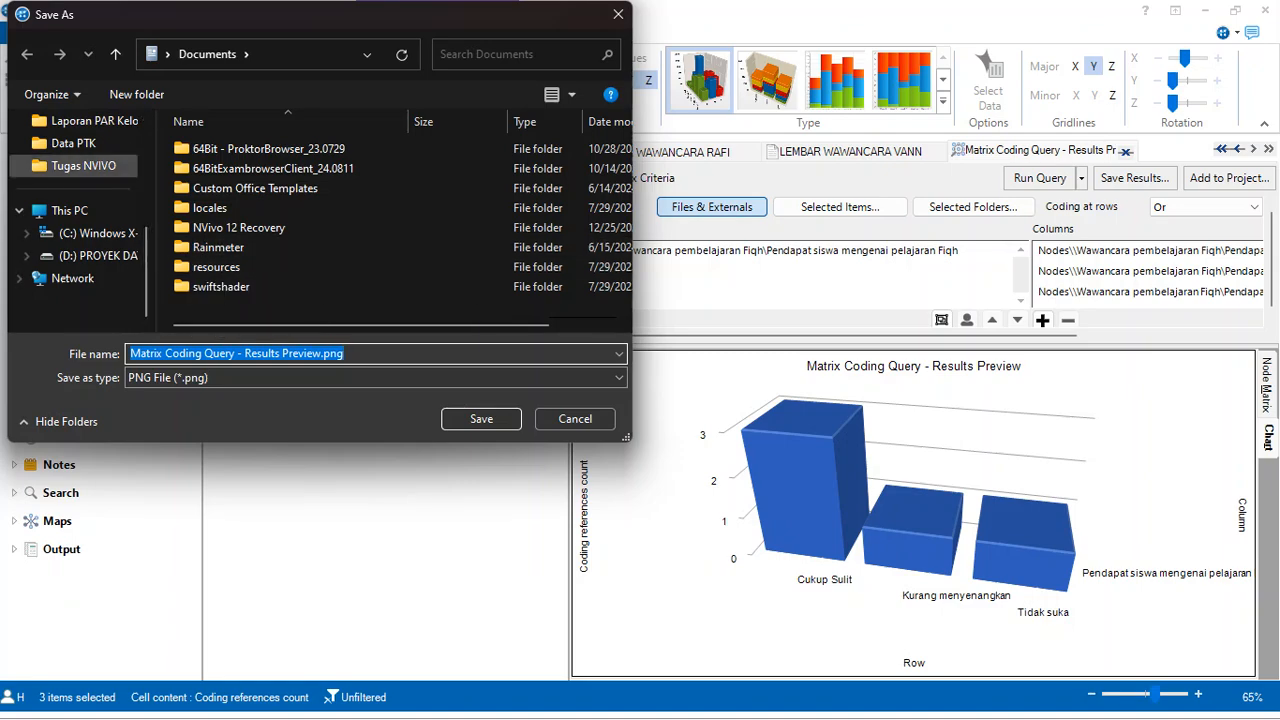
left_click(83, 165)
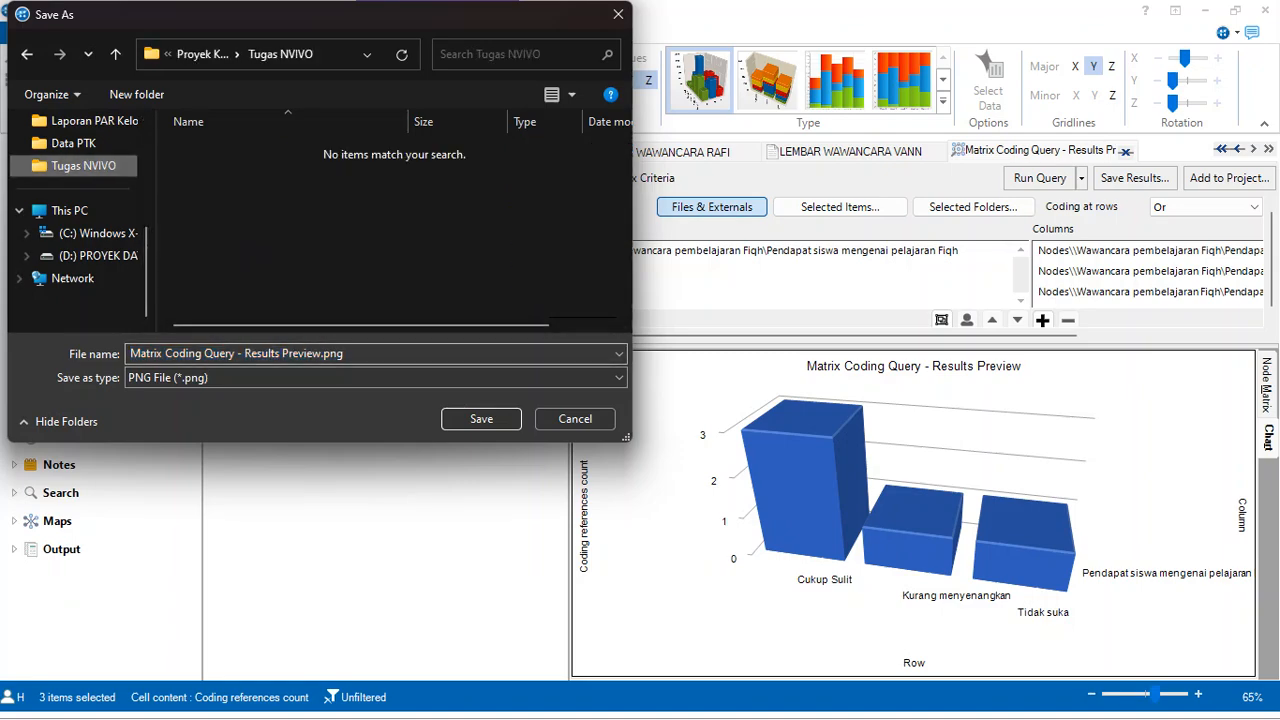
left_click(375, 377)
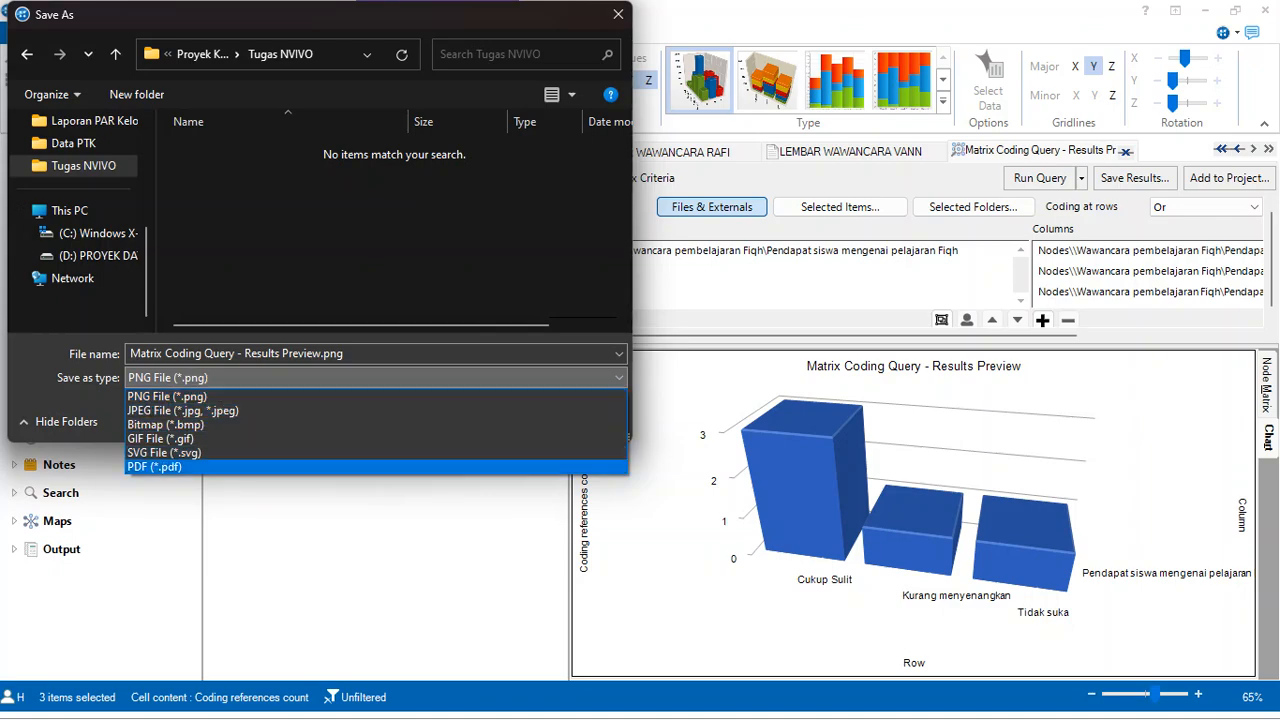
left_click(375, 396)
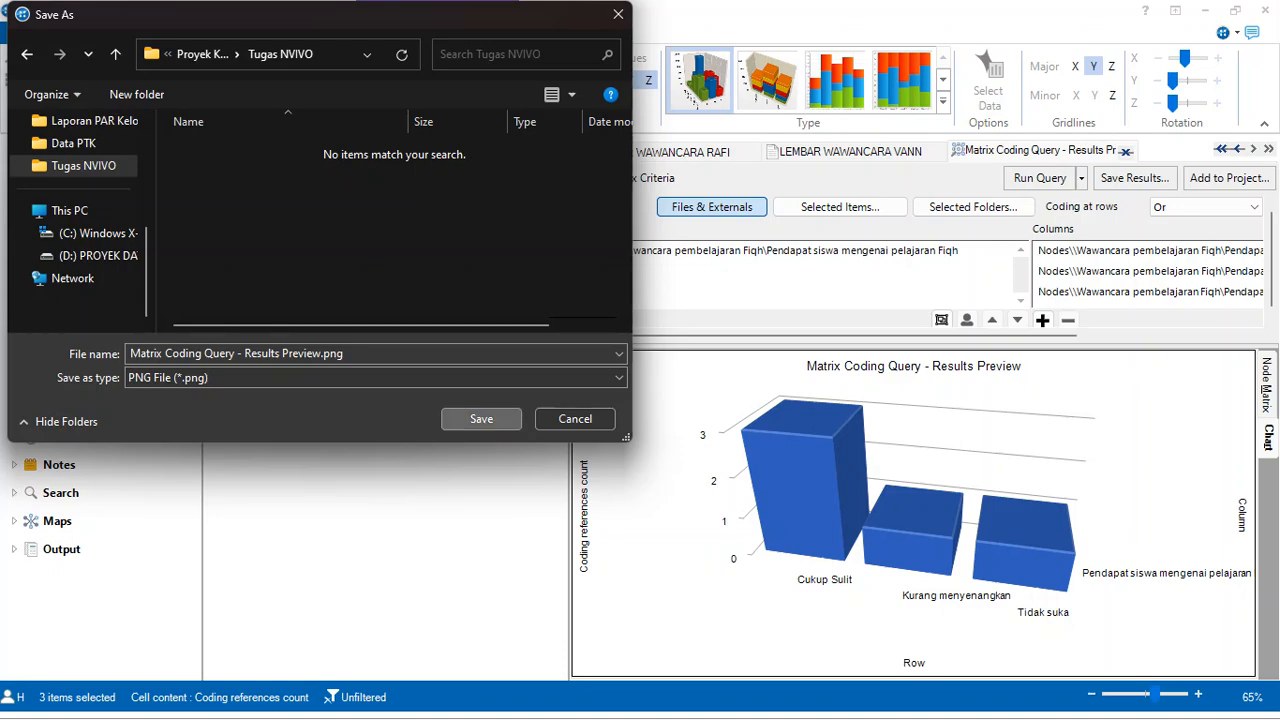
left_click(481, 418)
- Open the coded references behind the Cukup Sulit column of the chart
mouse_move(808, 454)
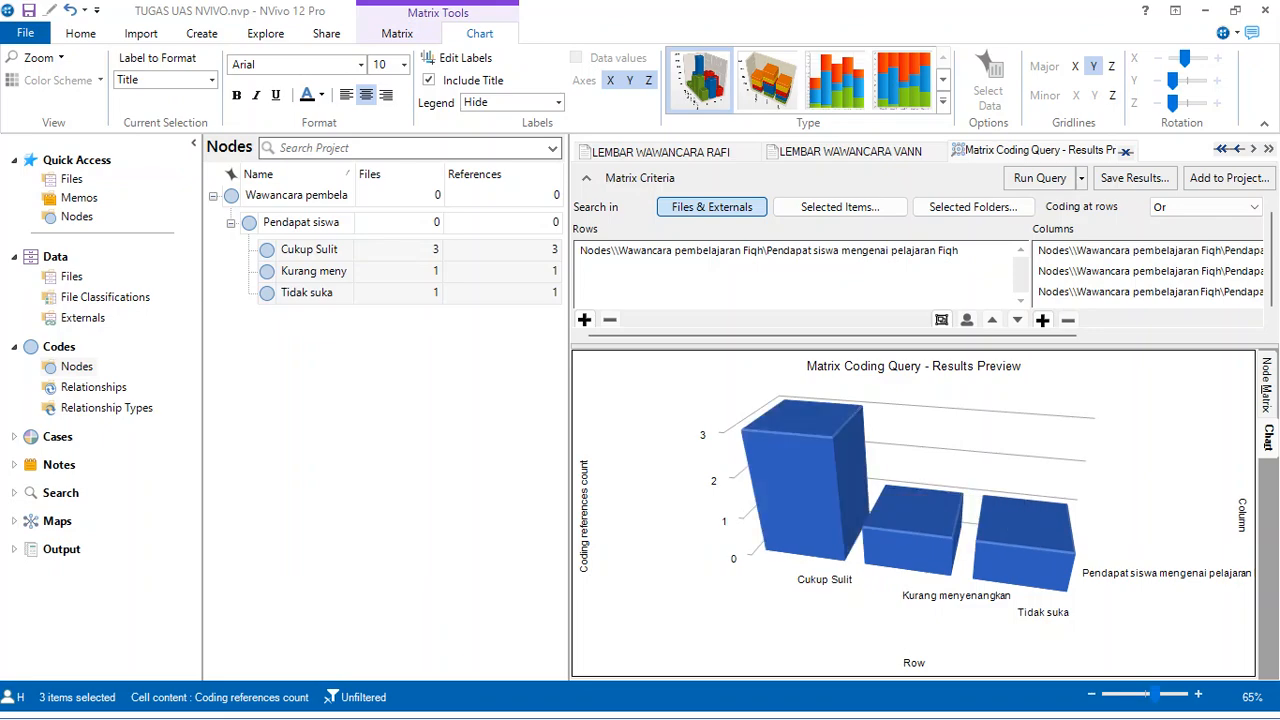
mouse_move(802, 477)
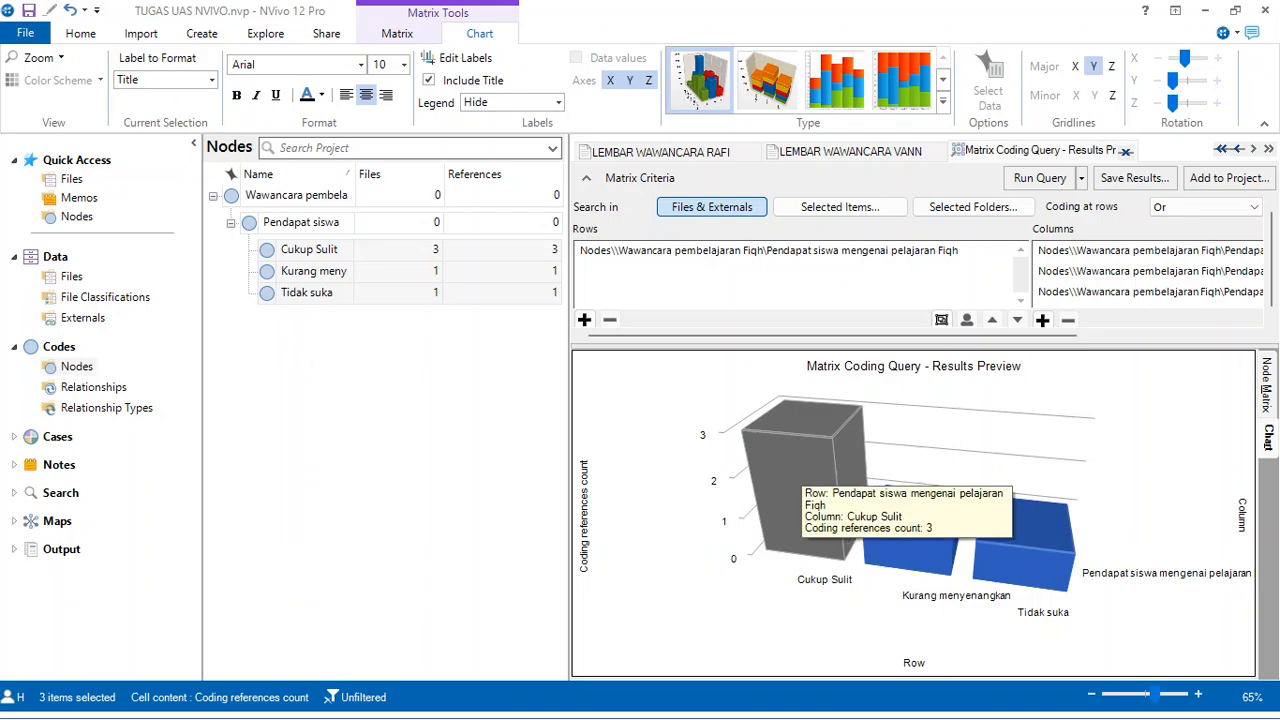
double_click(800, 470)
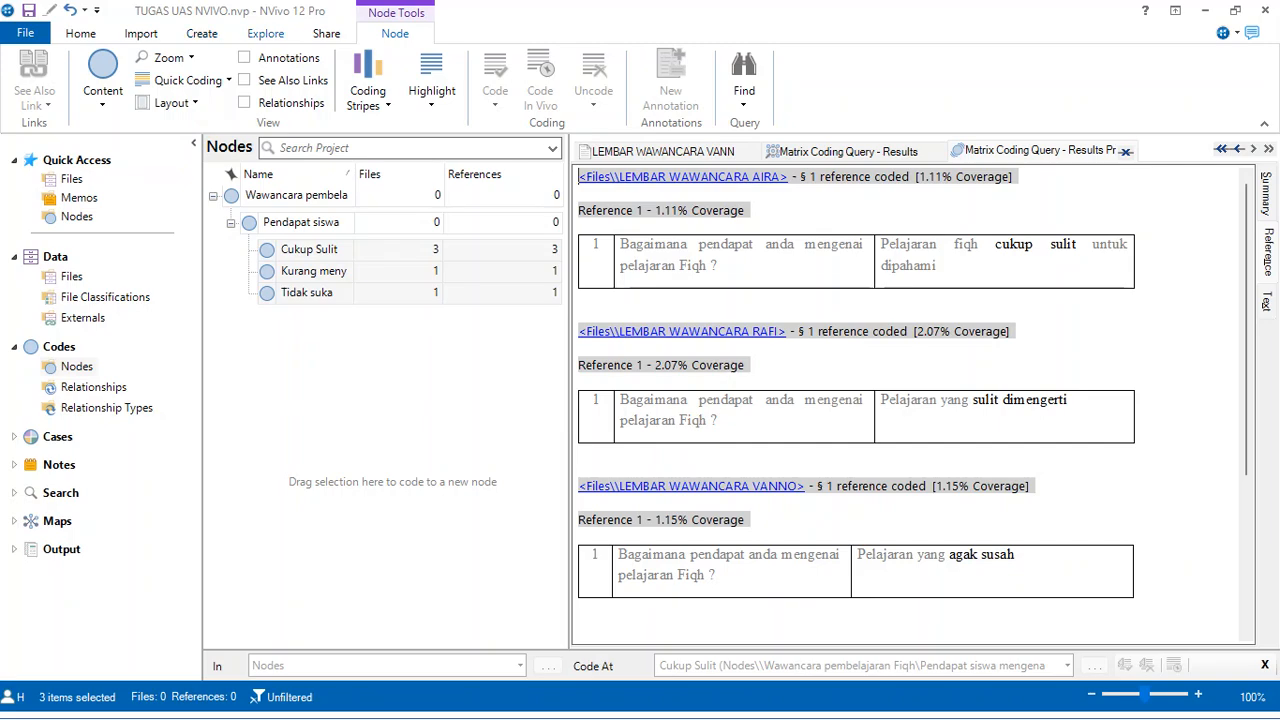
- Create a project map named Pendapat siswa mengenai pembelajaran Fiqh
left_click(265, 33)
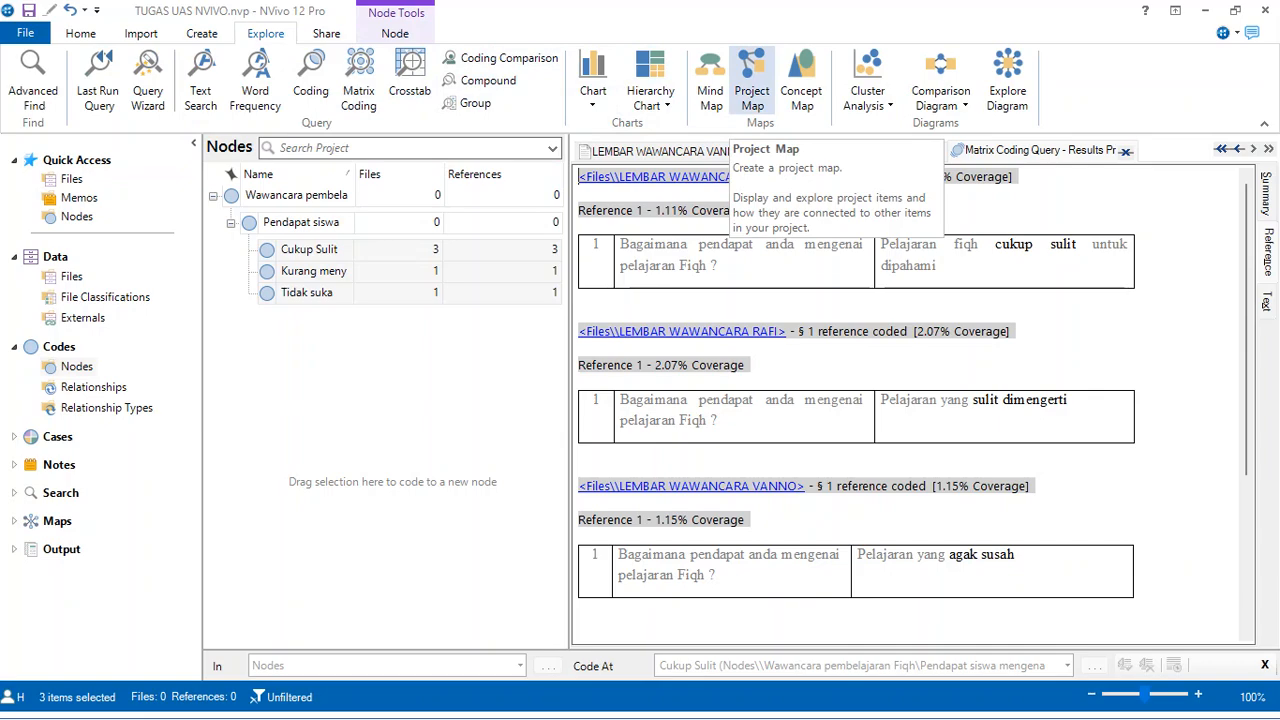
left_click(752, 90)
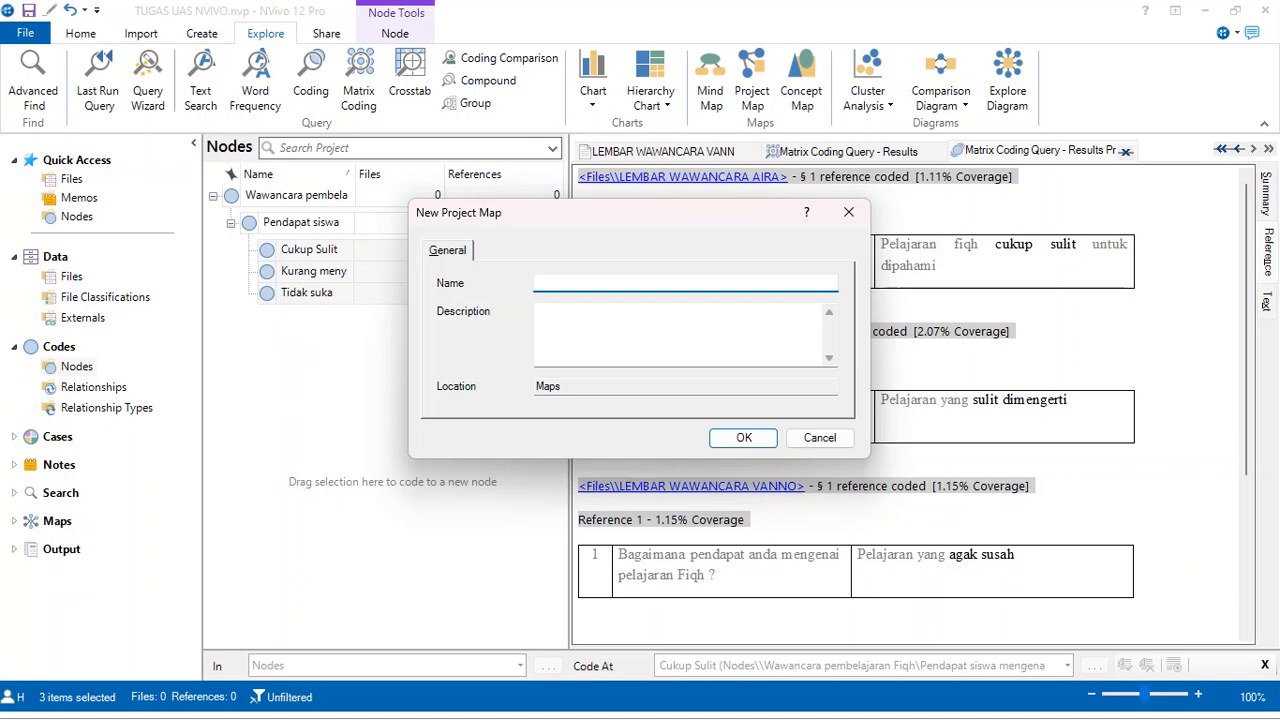
type("Pendapat siswa mengenai pembela")
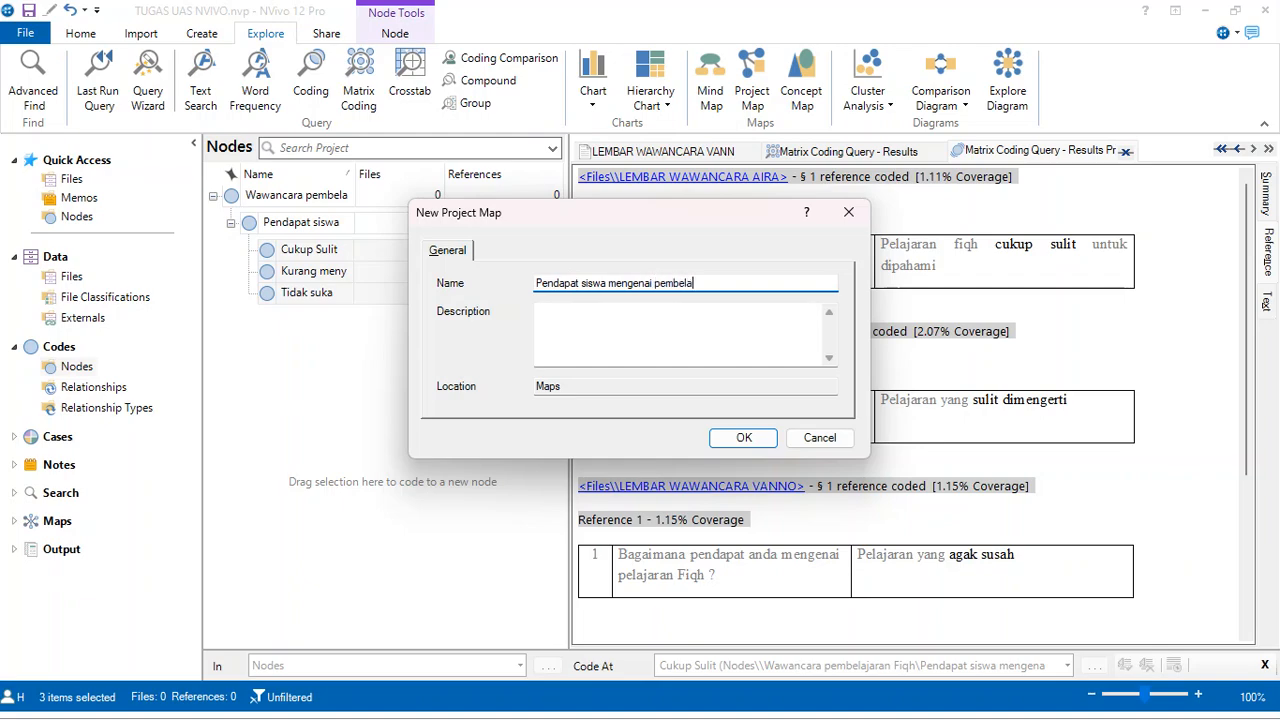
type("jaran Fiqh")
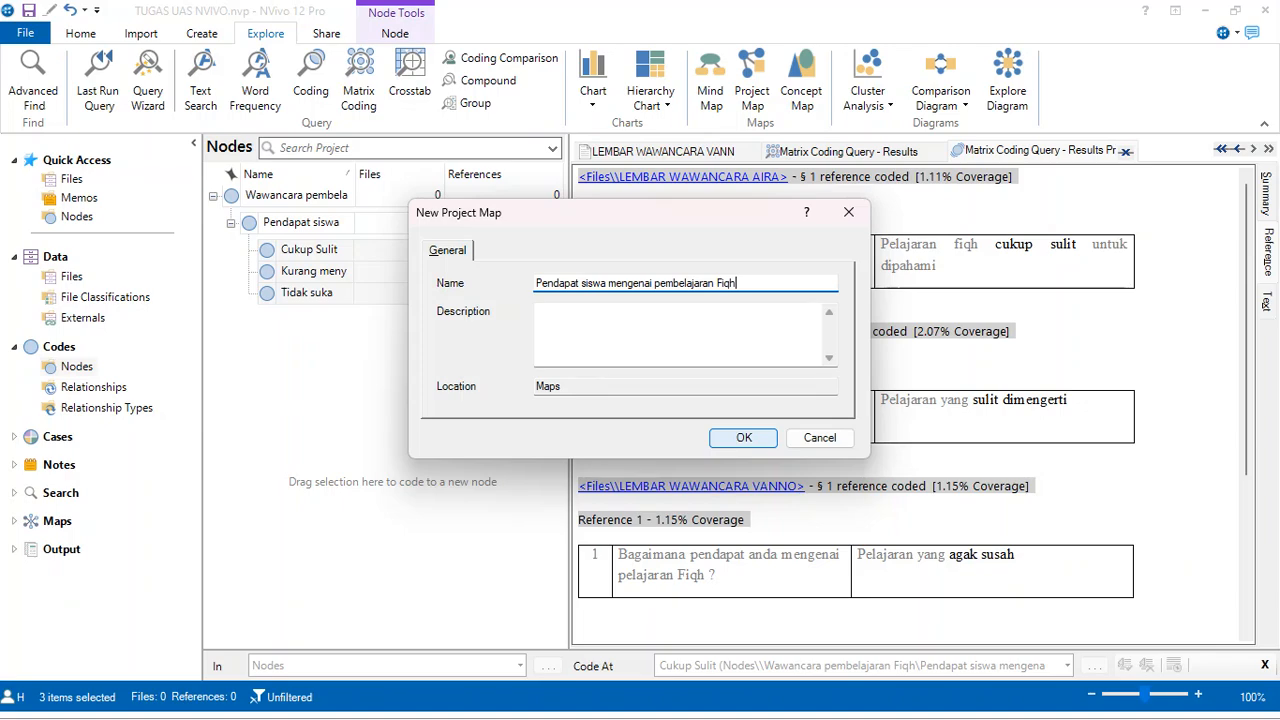
key("Return")
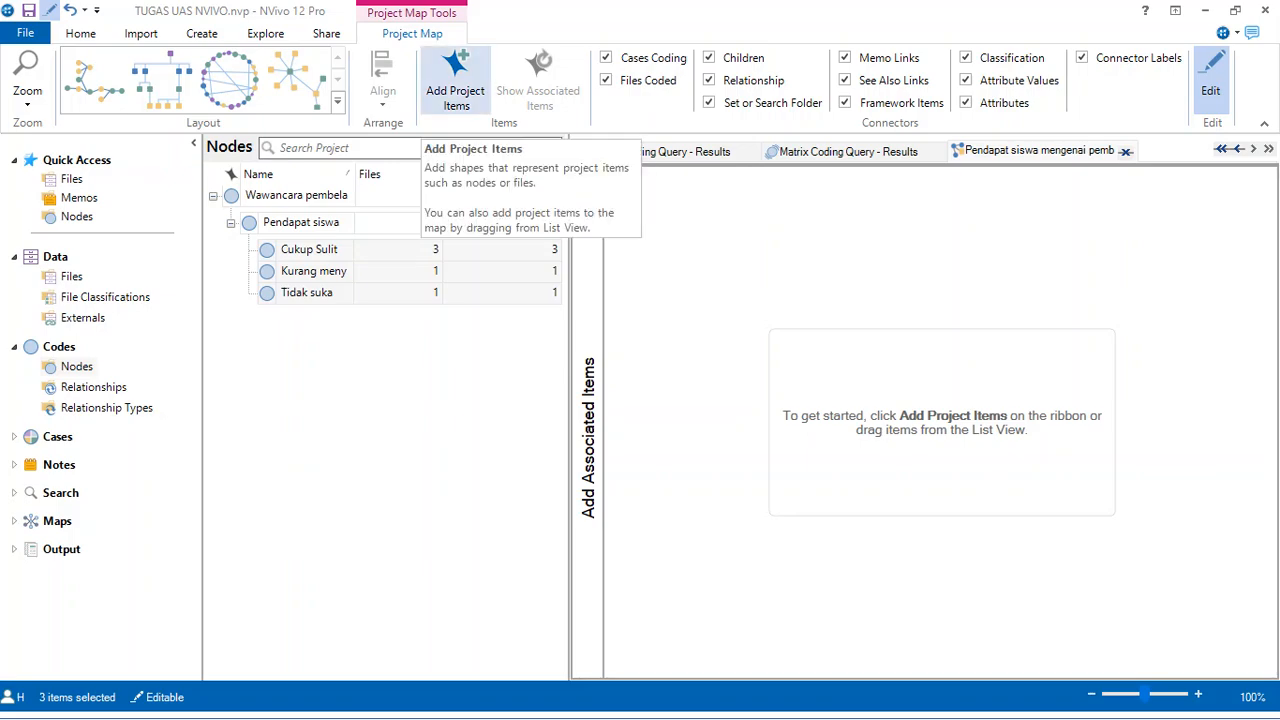
- Add the top-level interview node about Fiqh learning to the map together with all its descendant nodes, using automatic descendant selection
left_click(455, 80)
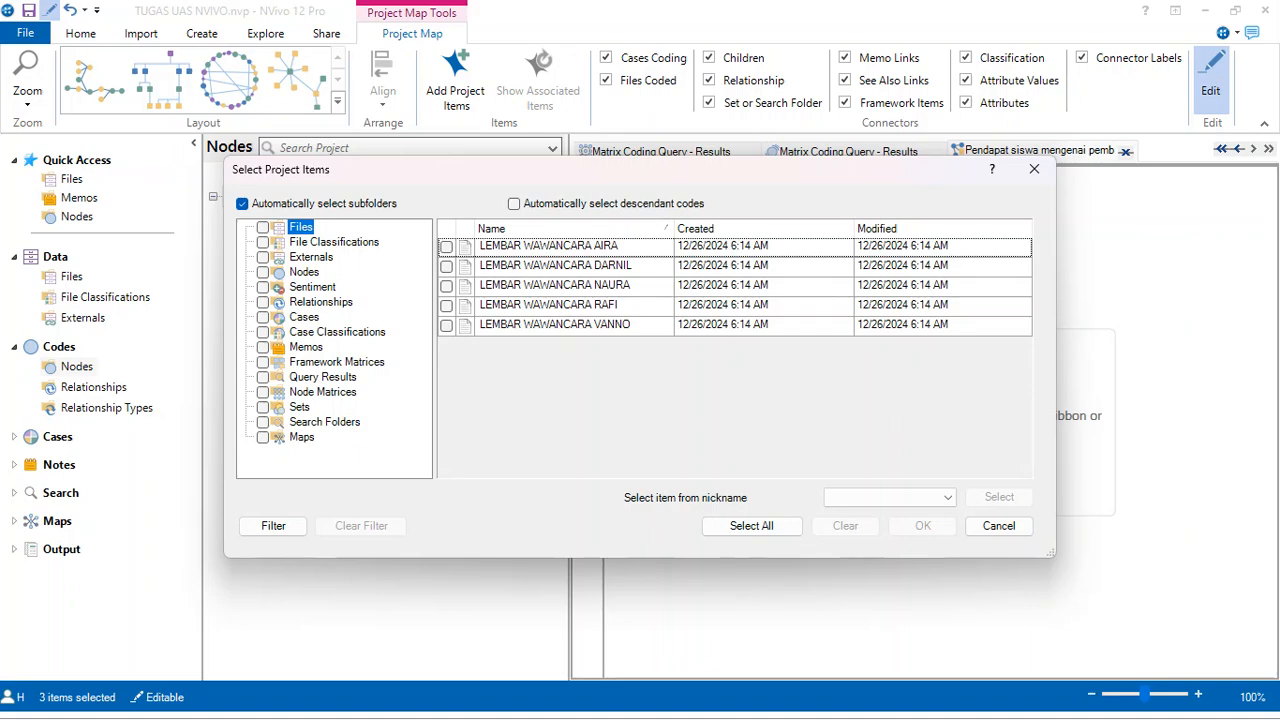
left_click(304, 272)
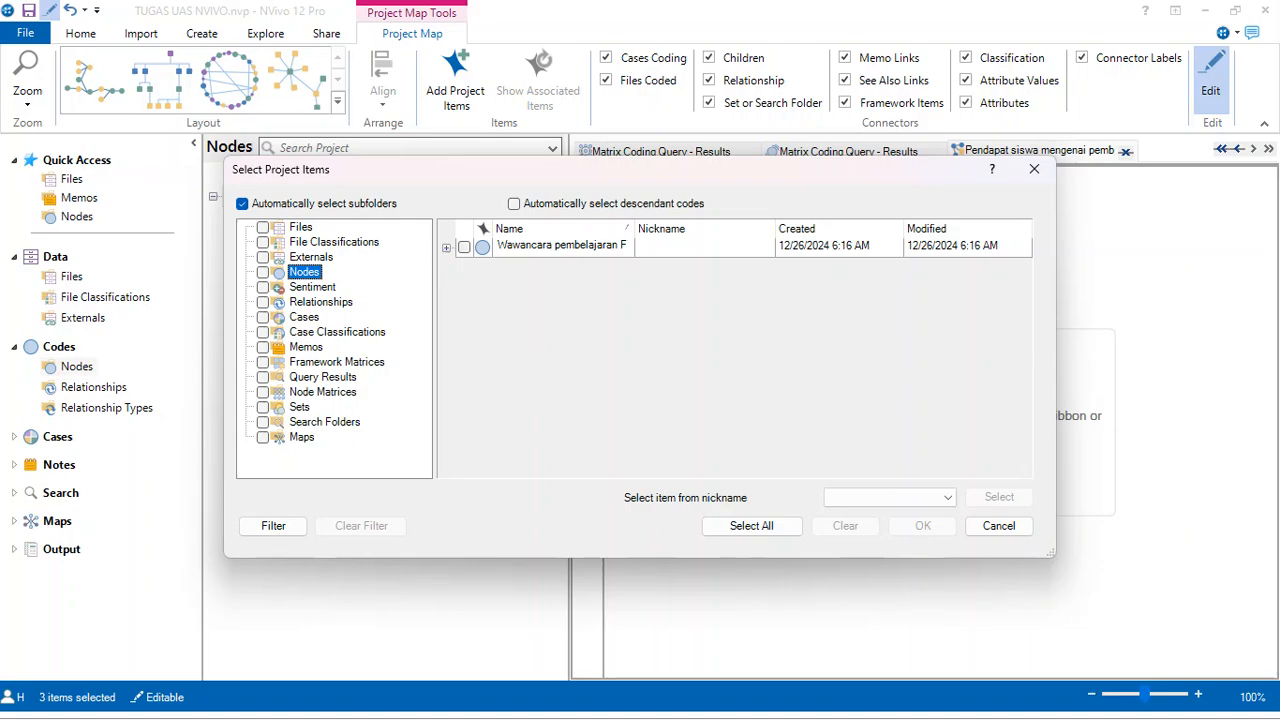
left_click(446, 248)
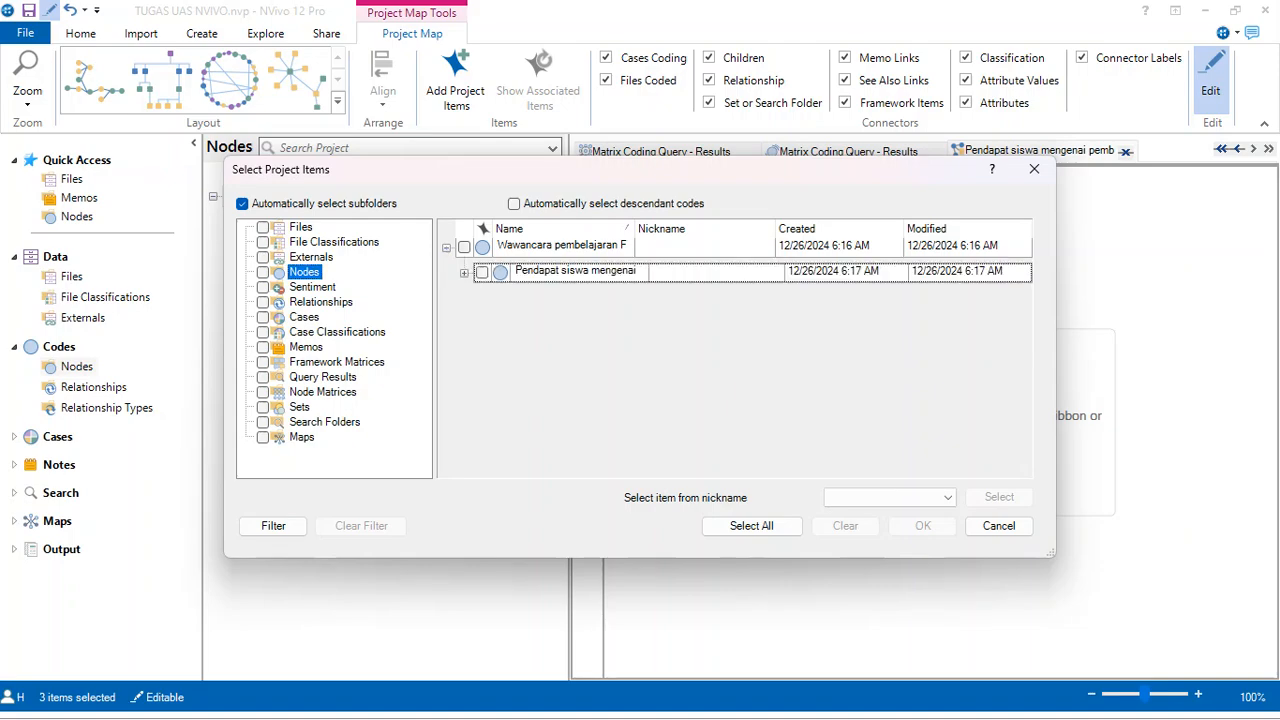
left_click(464, 273)
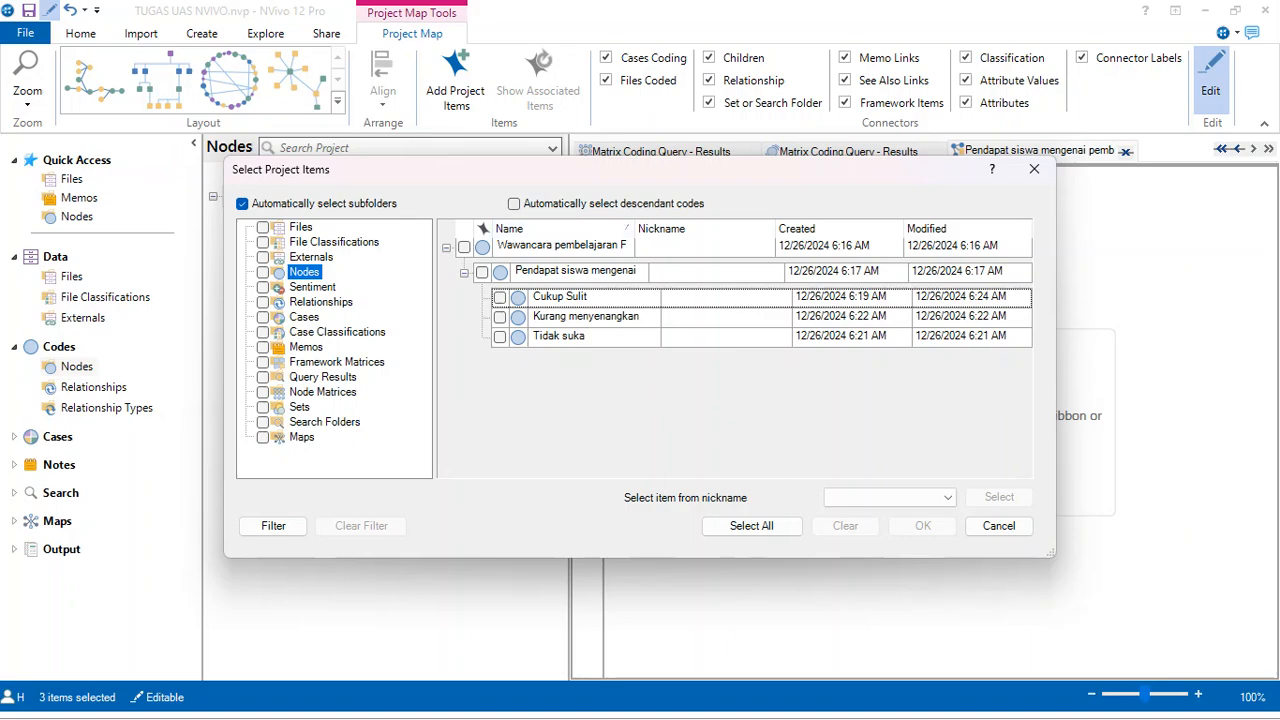
left_click(514, 204)
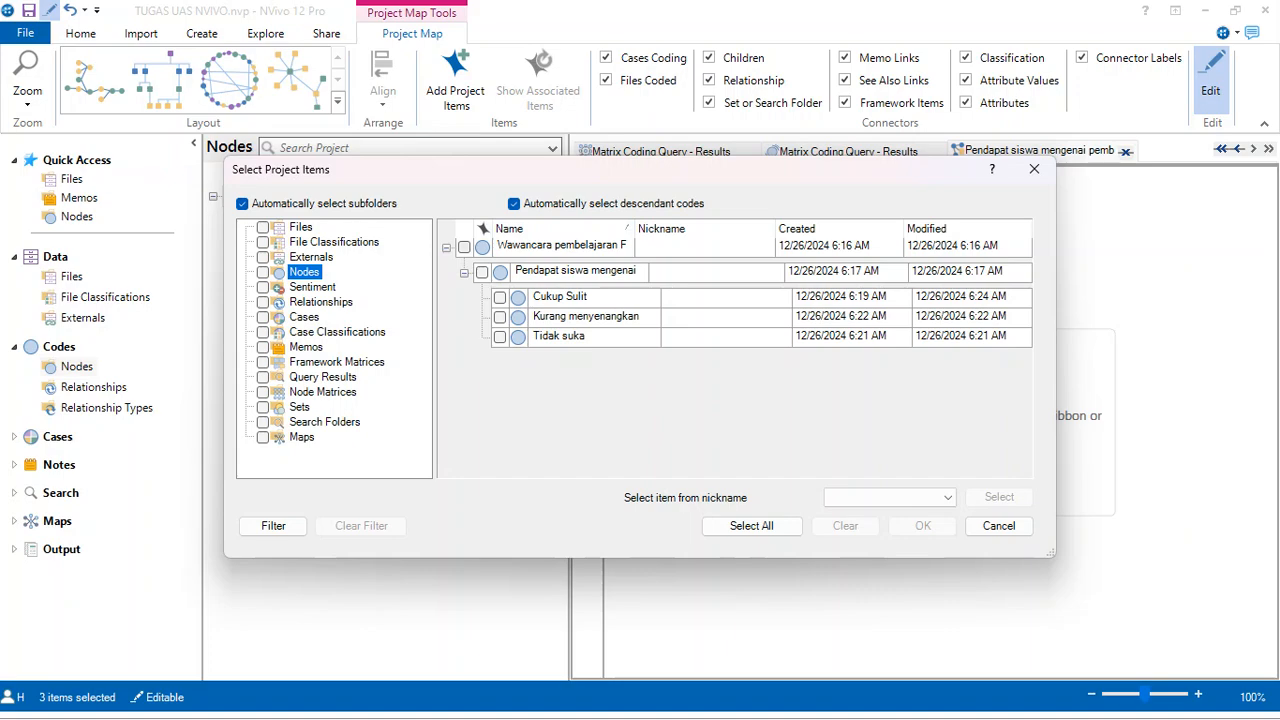
left_click(464, 247)
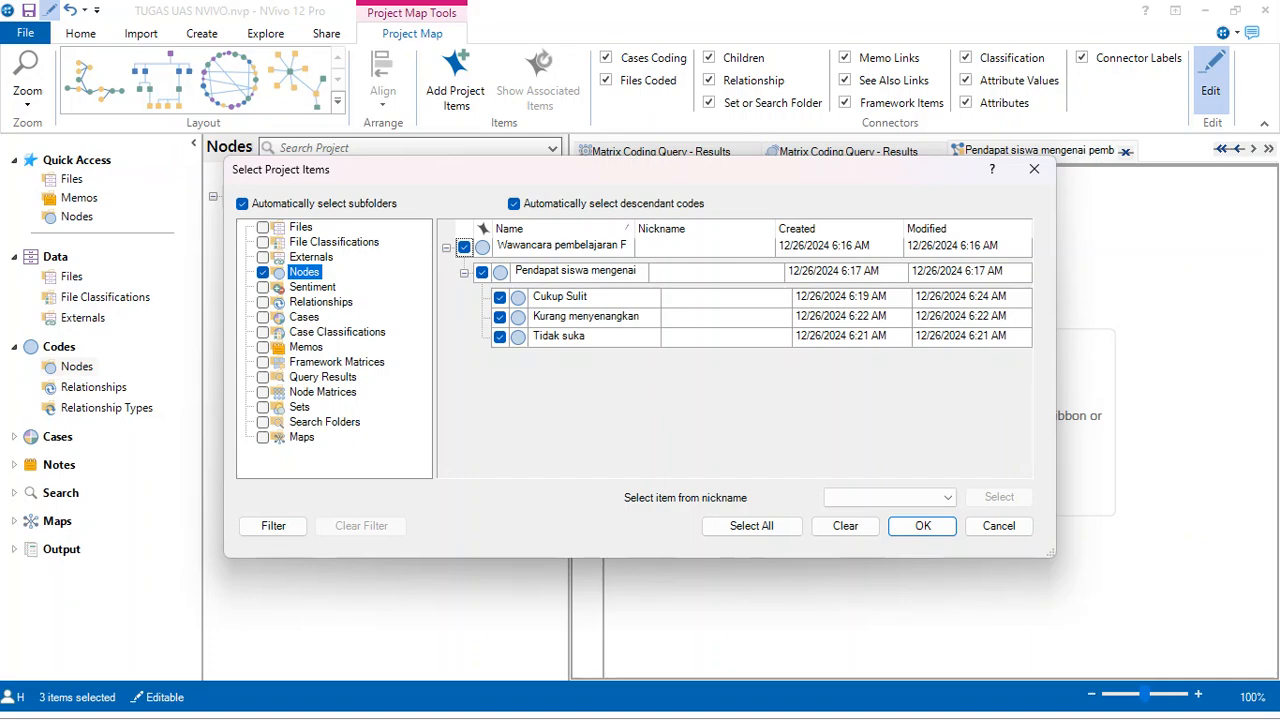
left_click(922, 525)
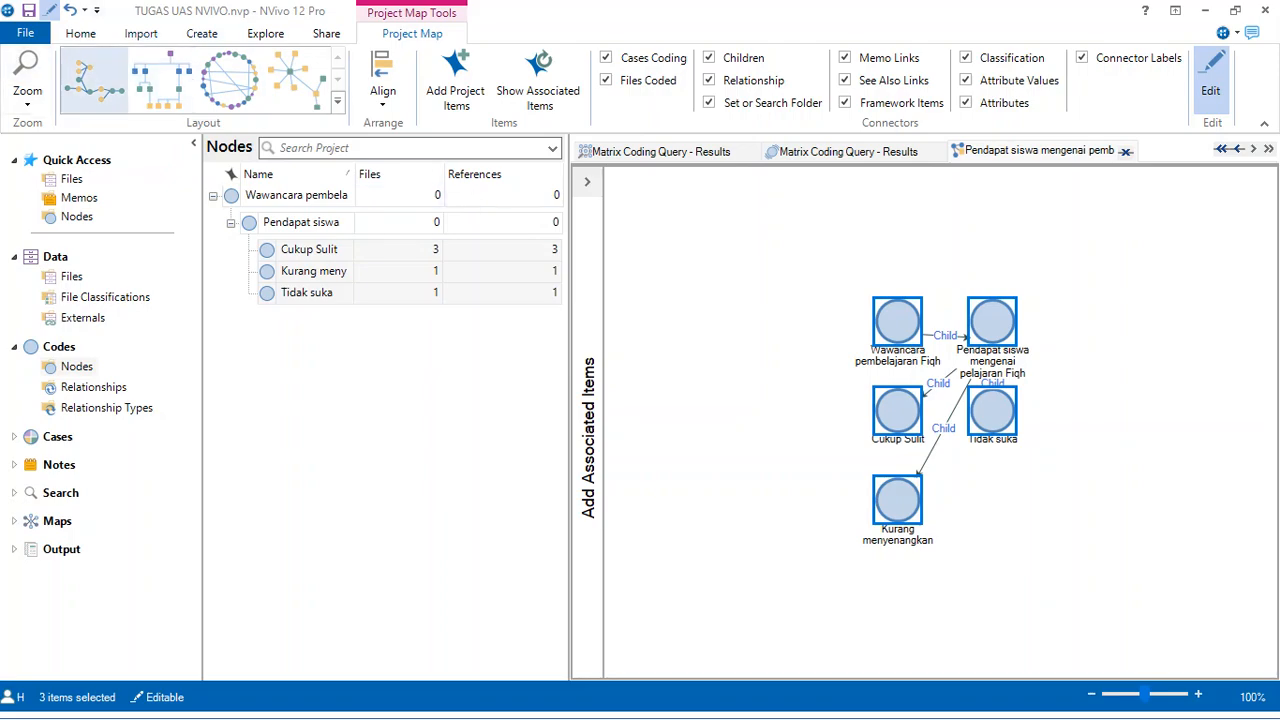
- Arrange the project map in the Hierarchical layout and hide its connector labels
left_click(337, 100)
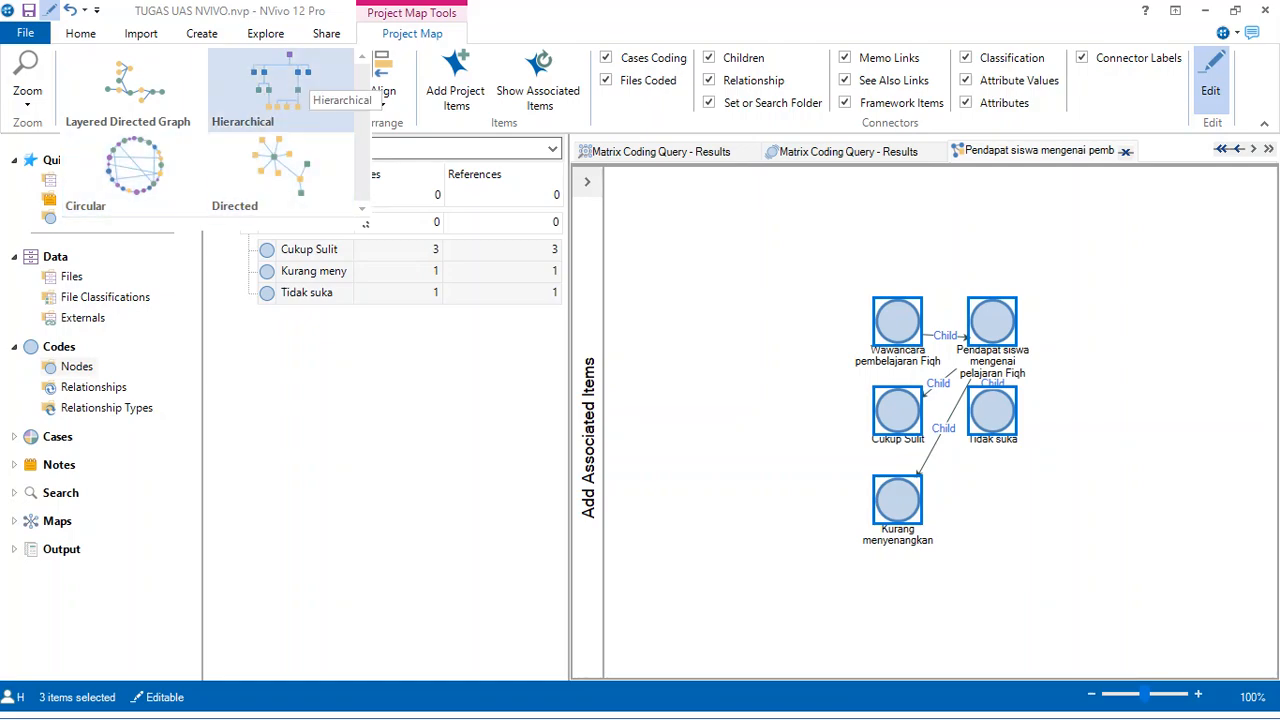
left_click(300, 85)
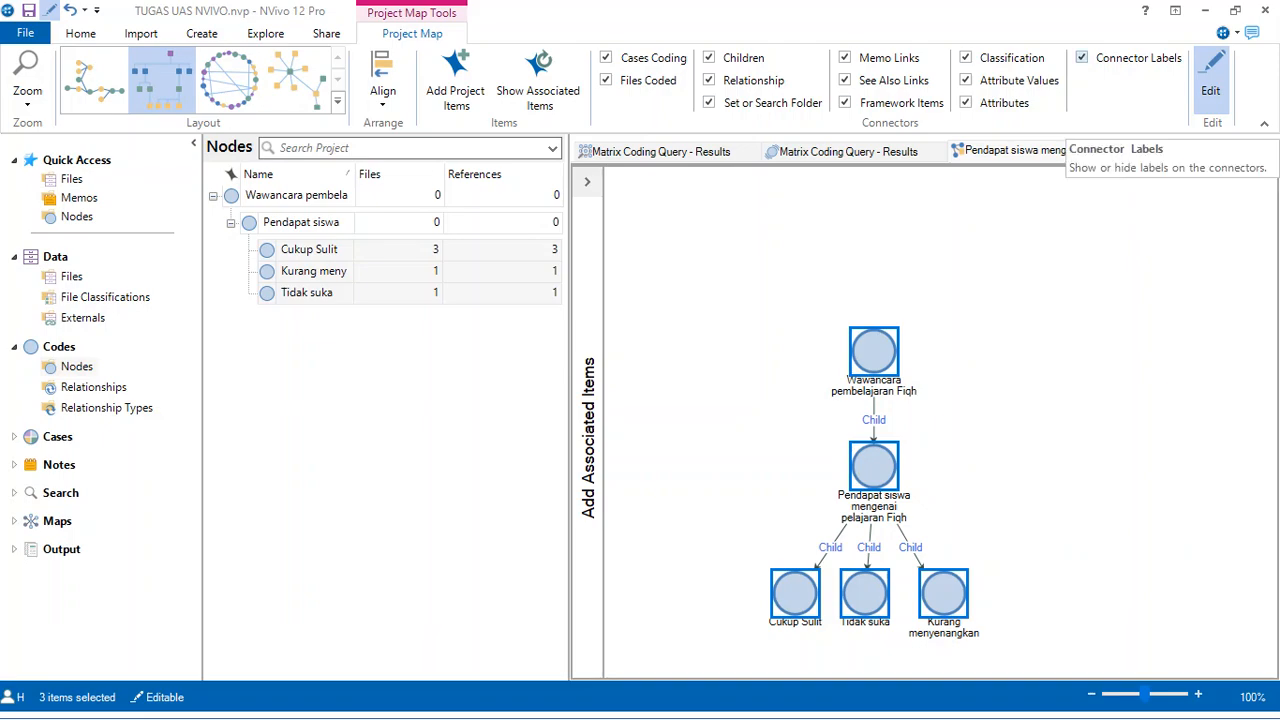
left_click(1082, 58)
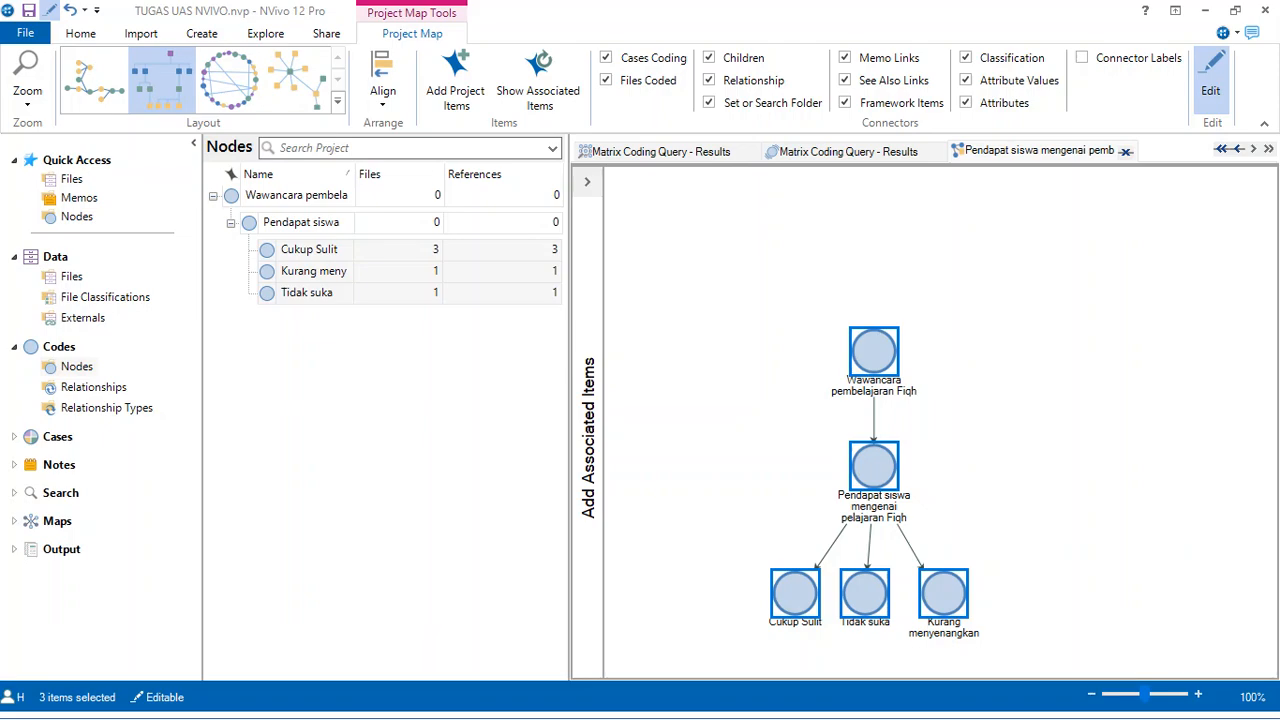
- Export the project map to the Tugas NVIVO folder as the JPEG file Pendapat siswa mengenai pembelajaran Fiqh.jpg
right_click(1027, 328)
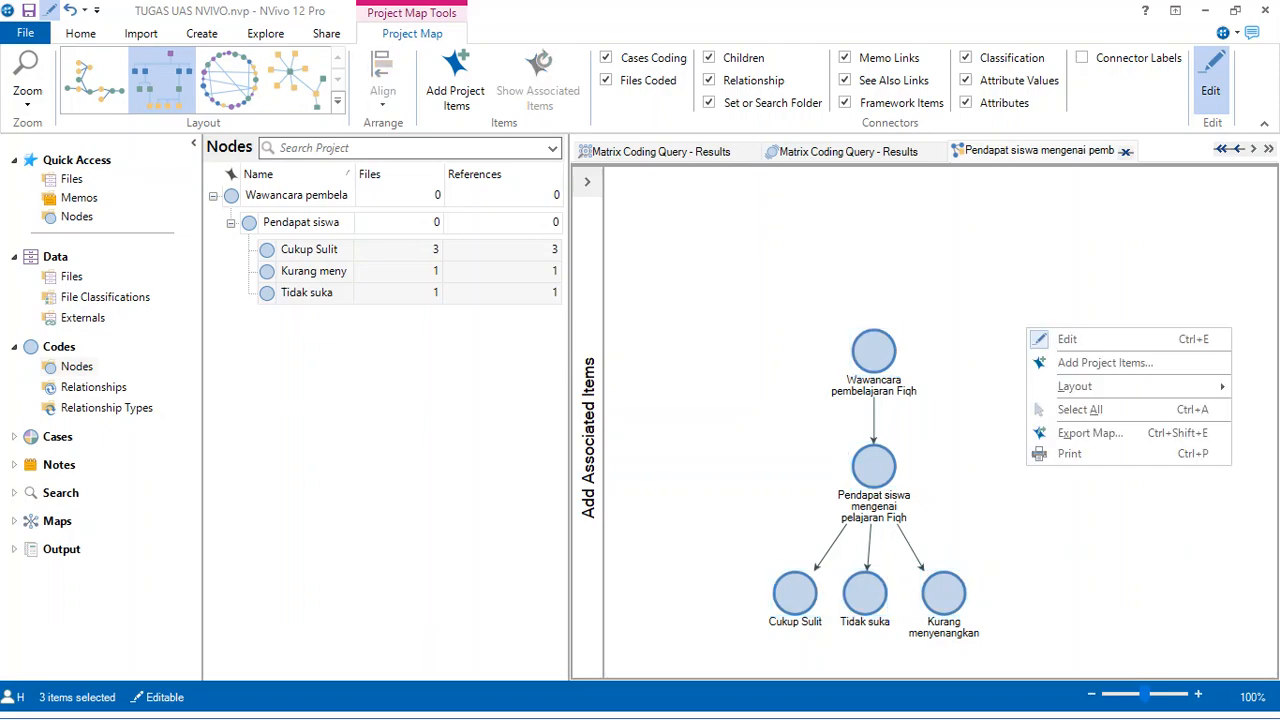
left_click(1090, 433)
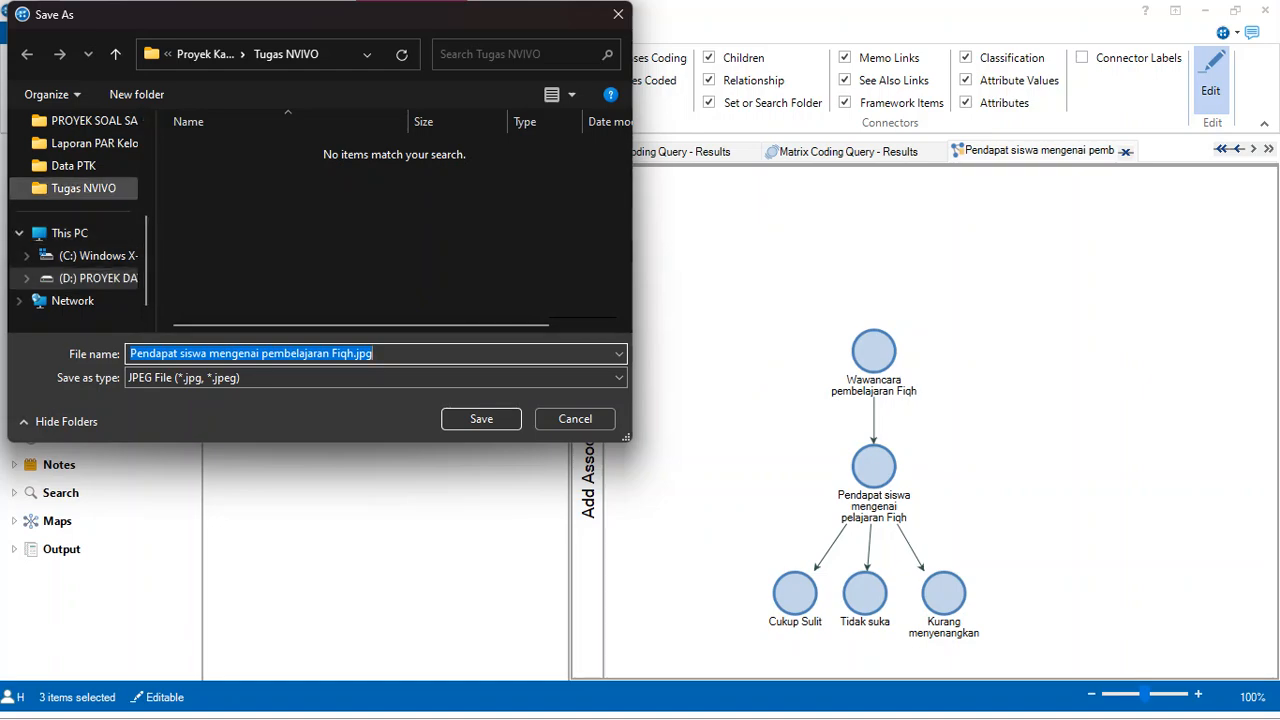
left_click(84, 188)
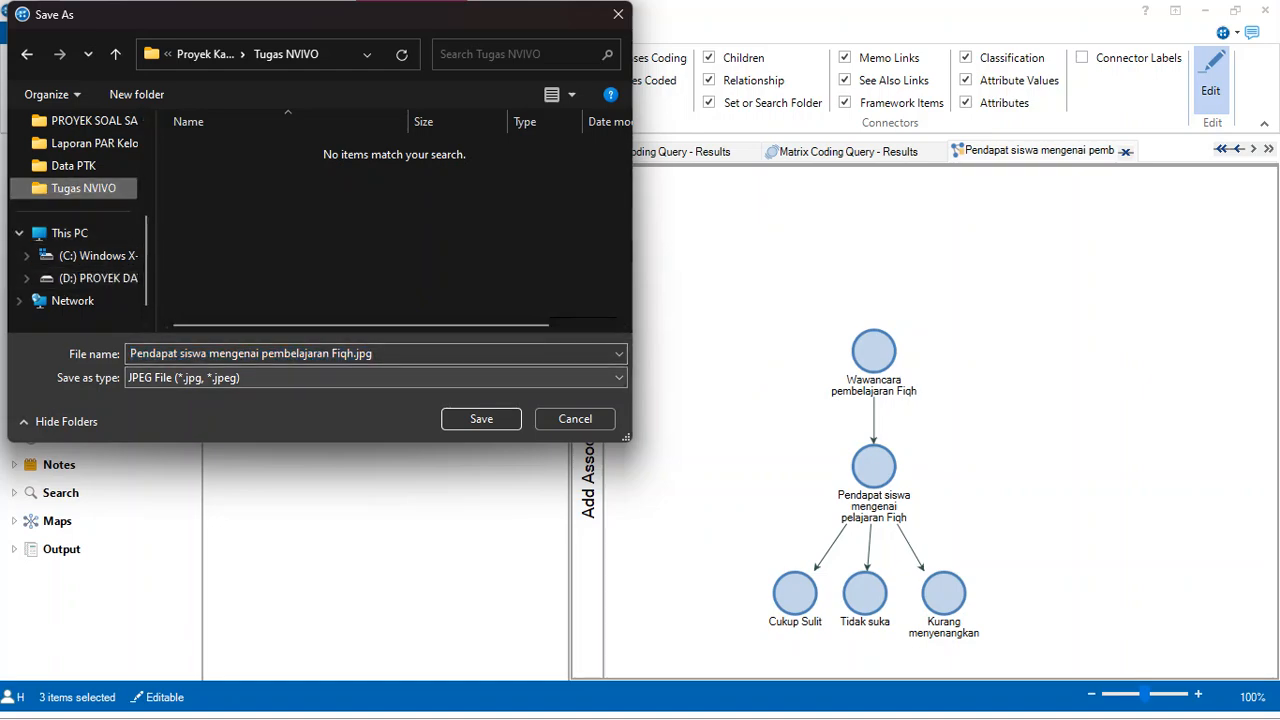
left_click(481, 419)
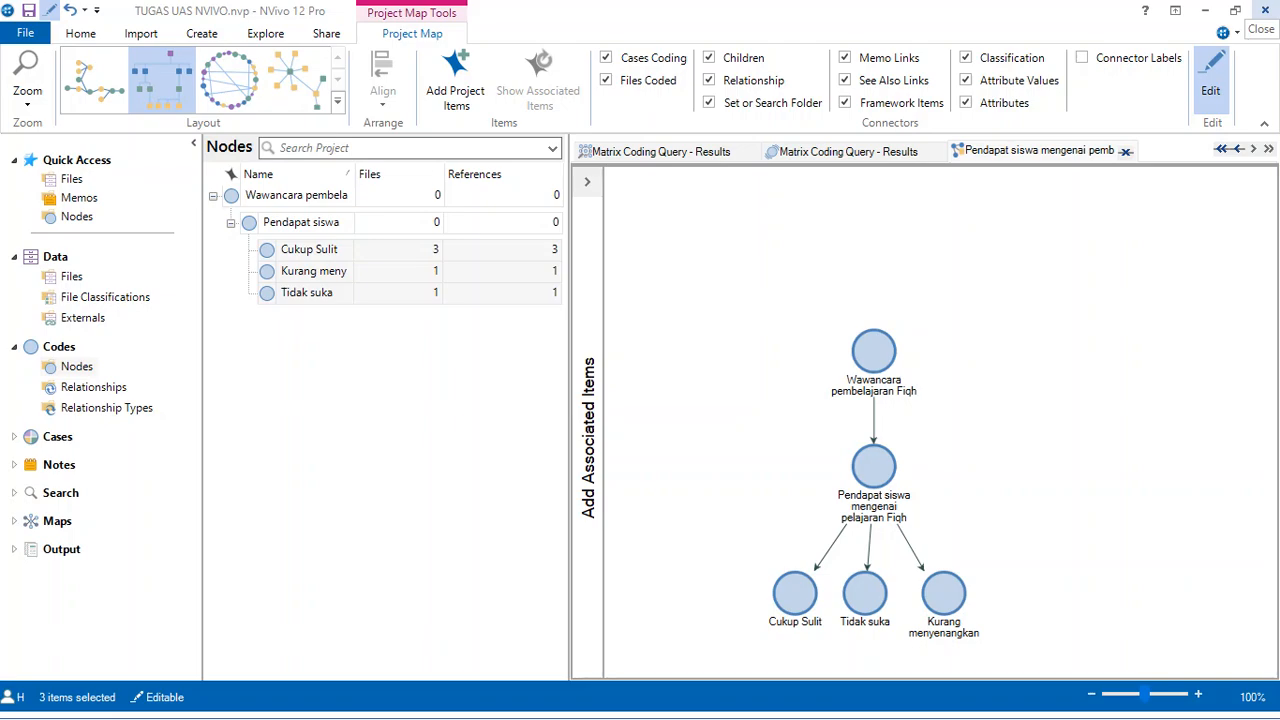
- Close NVivo, saving the changes to the TUGAS UAS NVIVO project and discarding the preview query results
left_click(1265, 10)
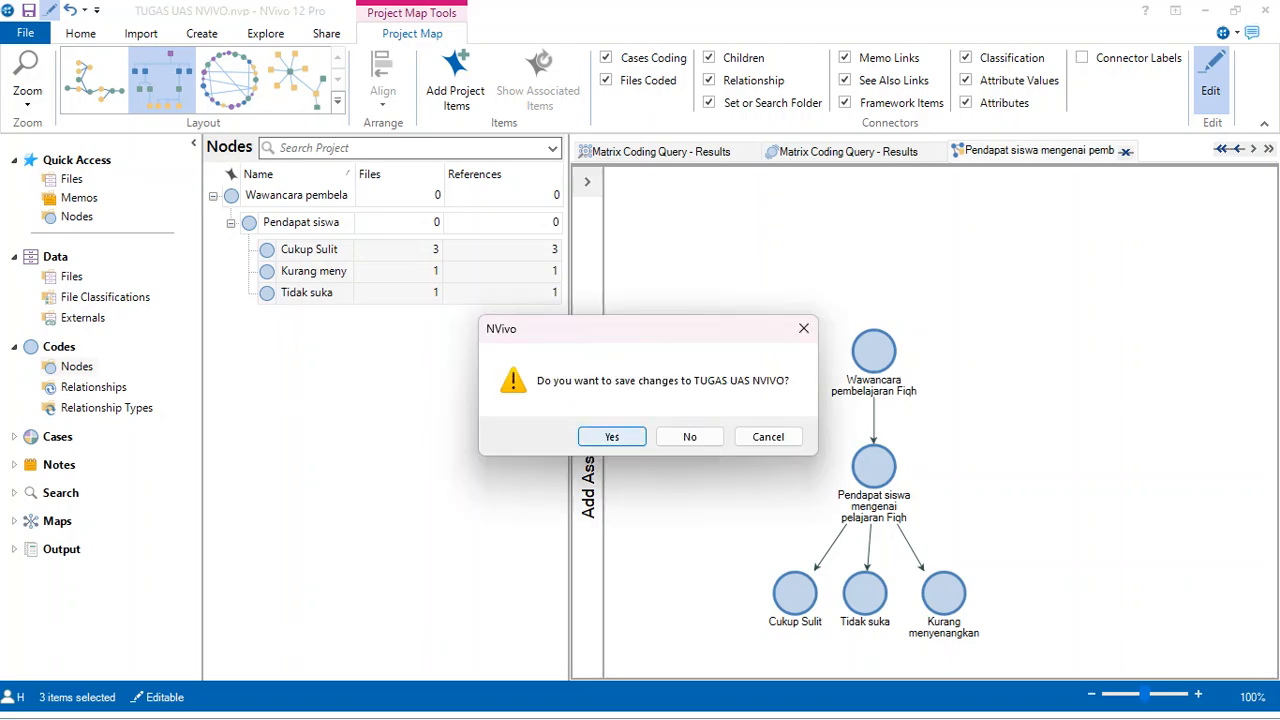
key("Return")
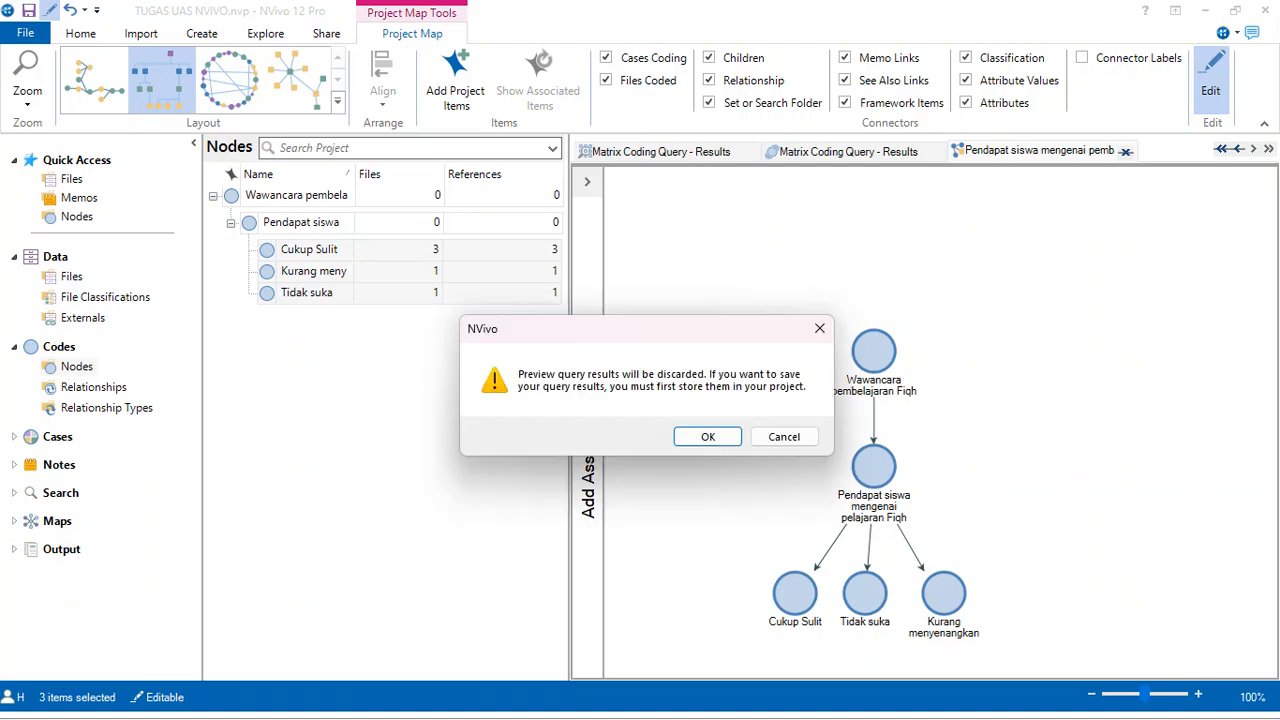
key("Return")
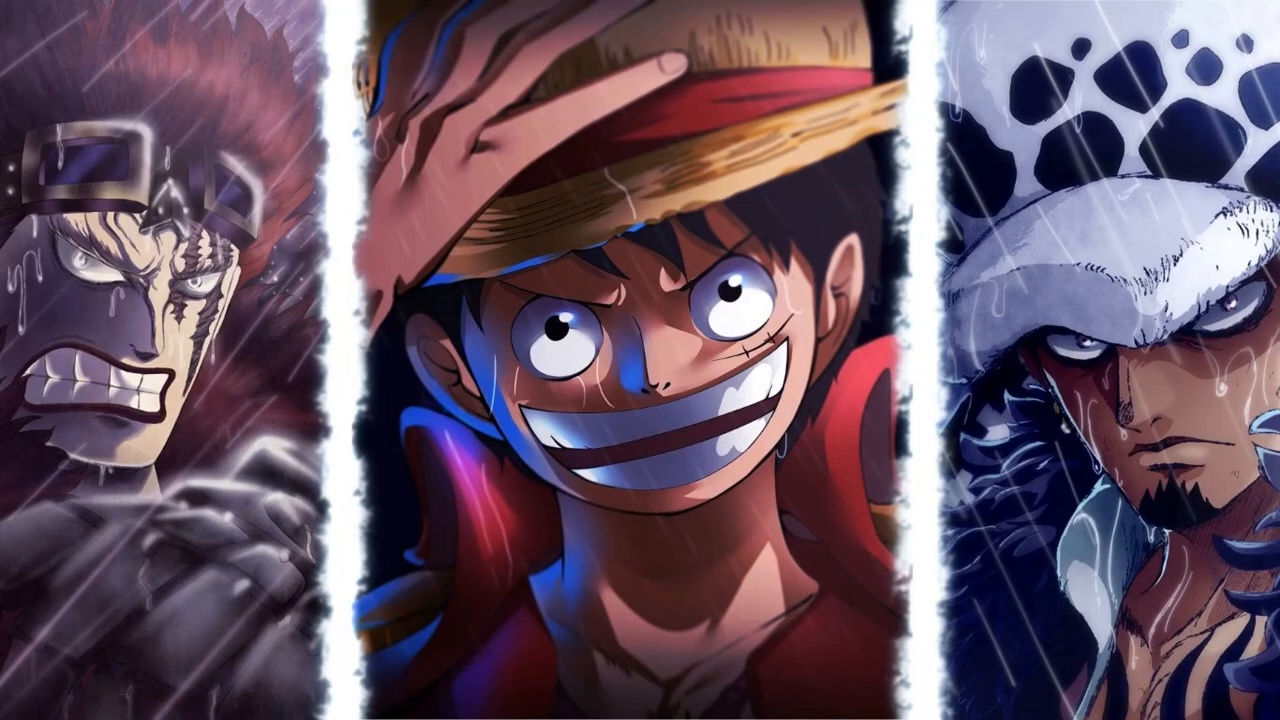
- Switch to File Explorer, check the exported chart, project map and project file in the Tugas NVIVO folder, and close the window
key("super+e")
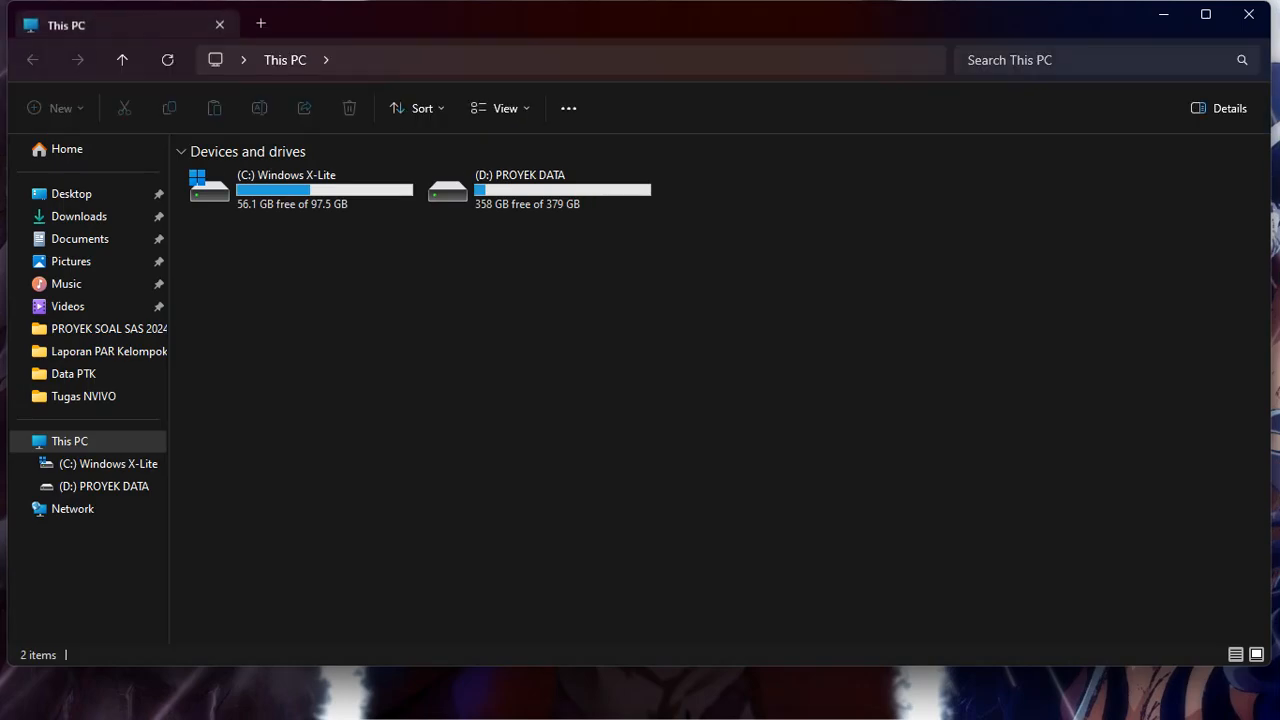
left_click(84, 397)
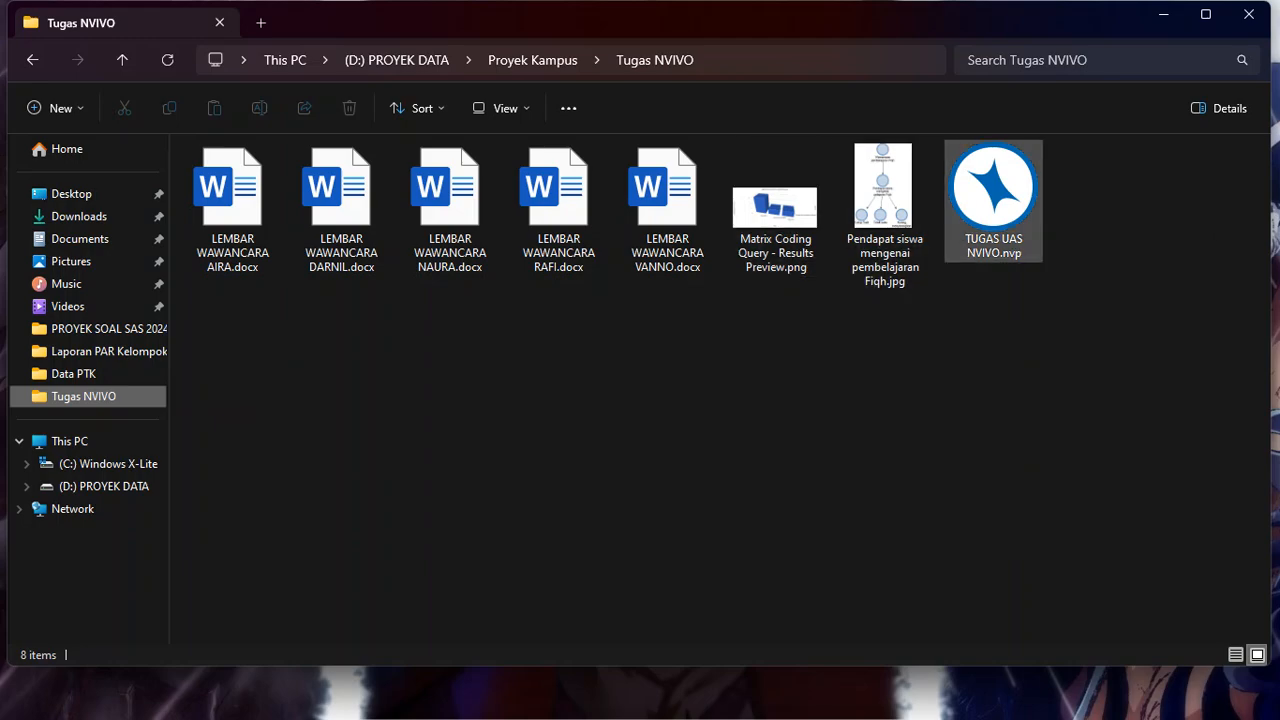
left_click(1249, 14)
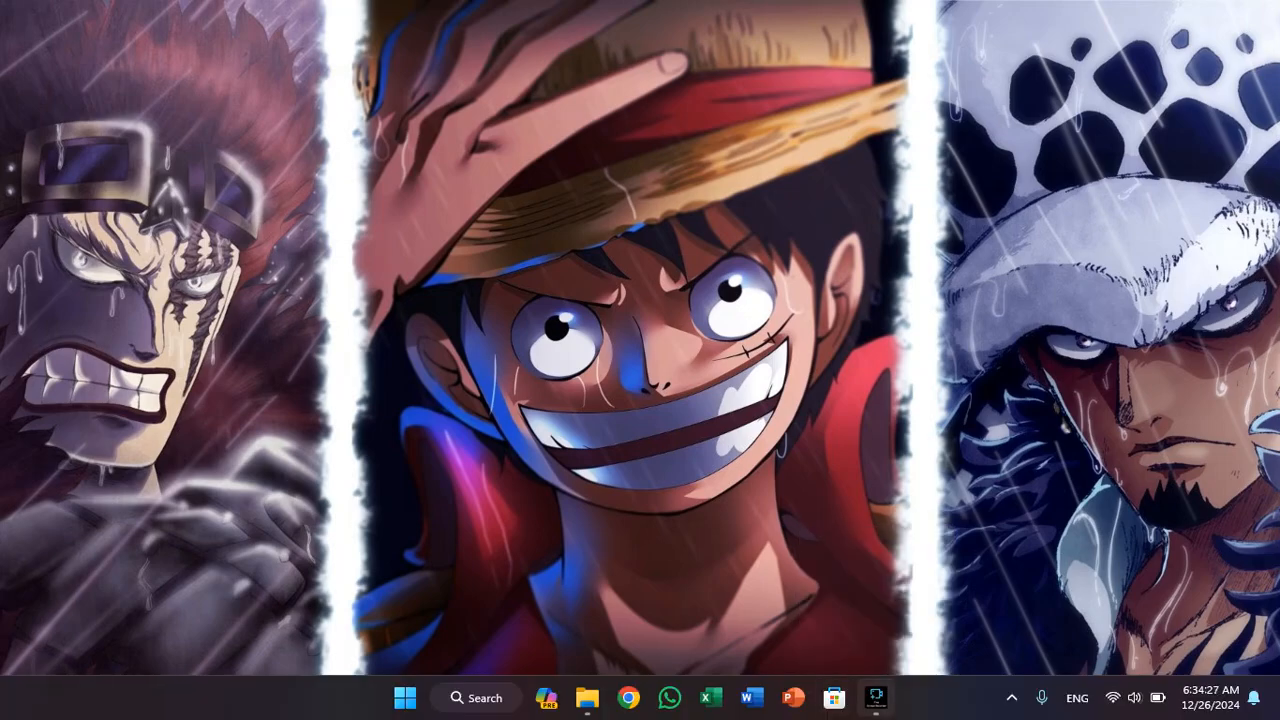
left_click(876, 698)
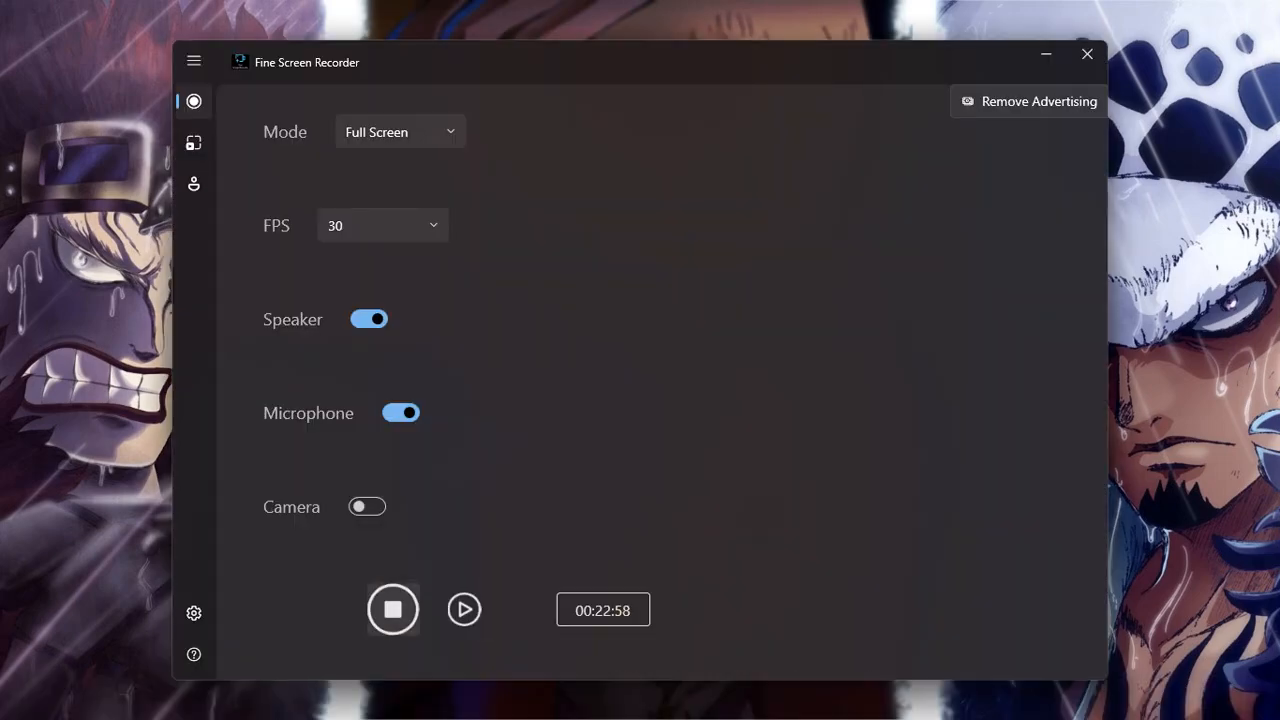